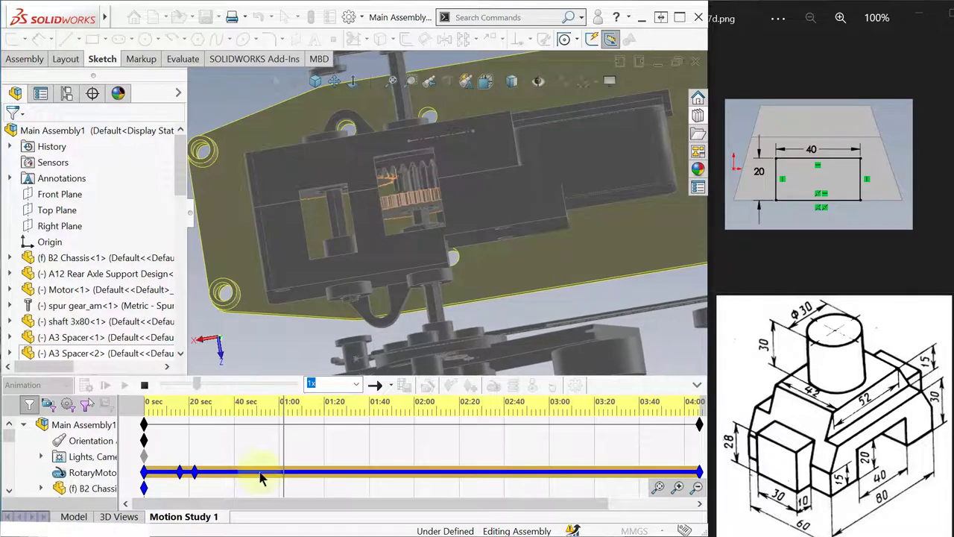
# Bring the Photos window showing the 40 × 20 rectangle sketch in front of SOLIDWORKS
pyautogui.click(816, 87)
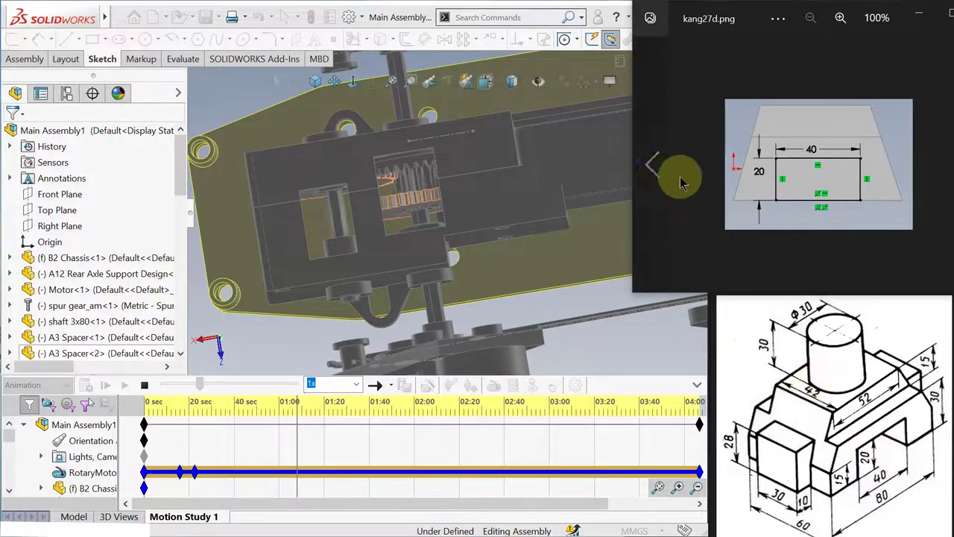
# Browse the kang27 reference images from the isometric drawing through to kang27e.png
pyautogui.click(654, 170)
pyautogui.click(655, 173)
pyautogui.click(654, 173)
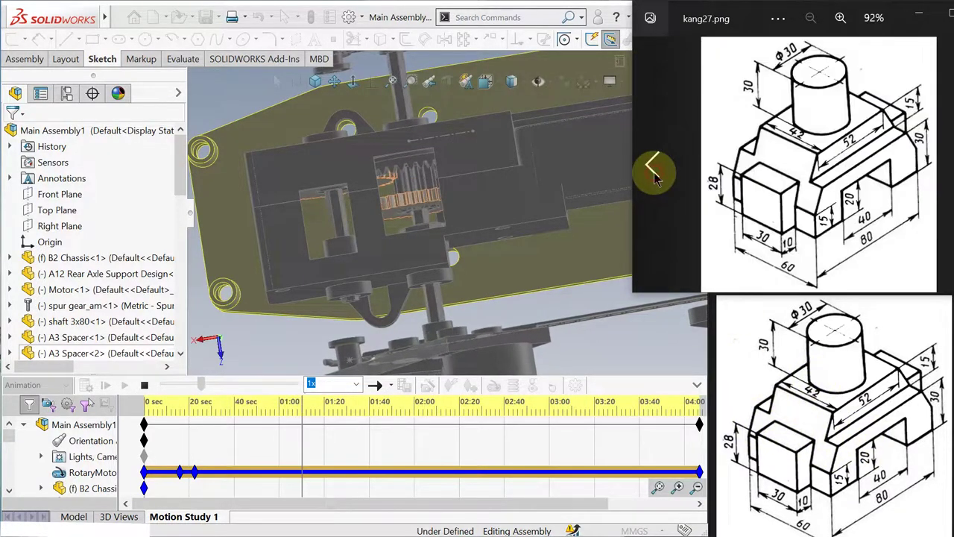
pyautogui.click(937, 165)
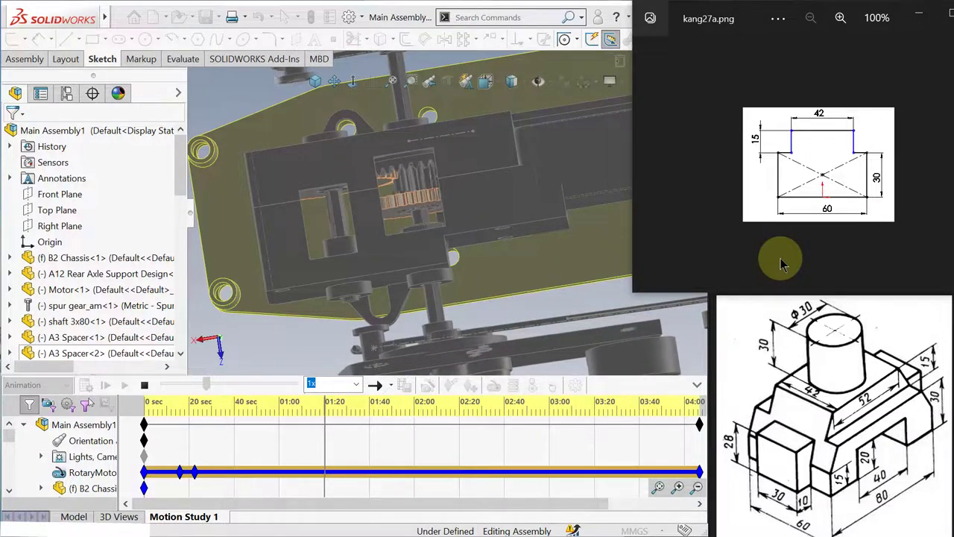
pyautogui.press('Right')
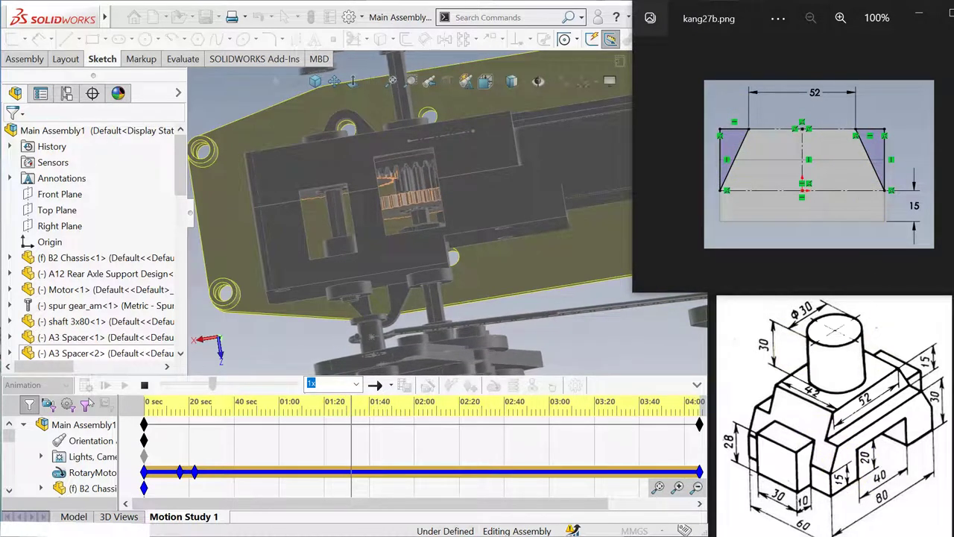
pyautogui.press('Right')
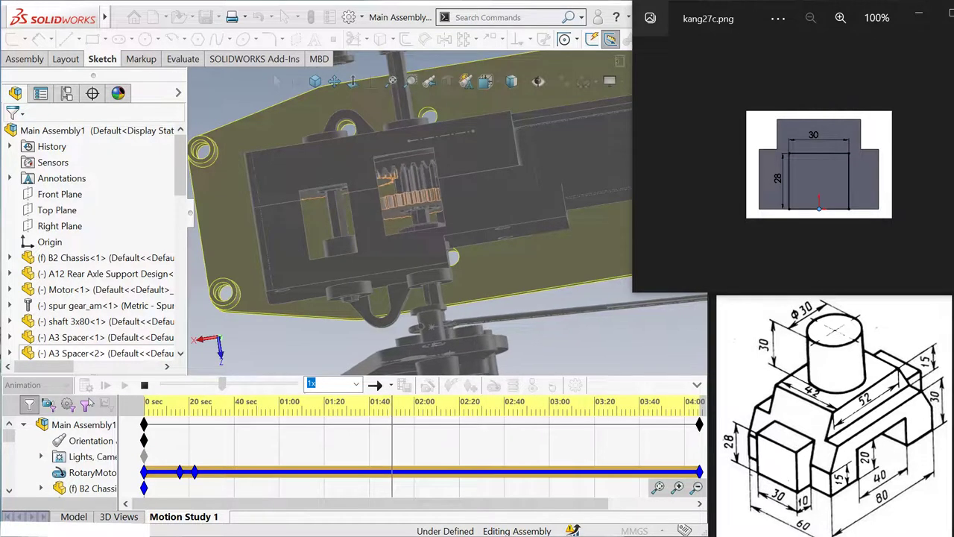
pyautogui.press('Right')
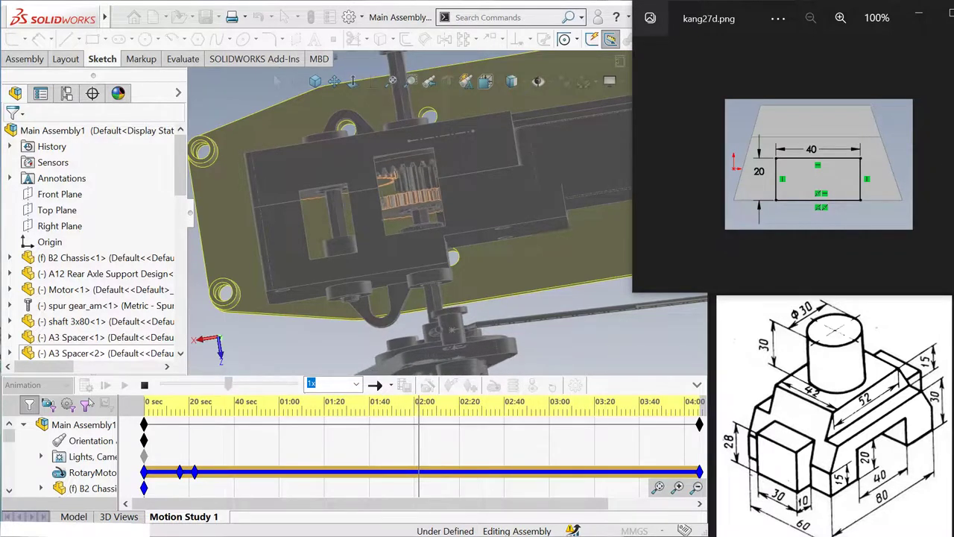
pyautogui.press('Right')
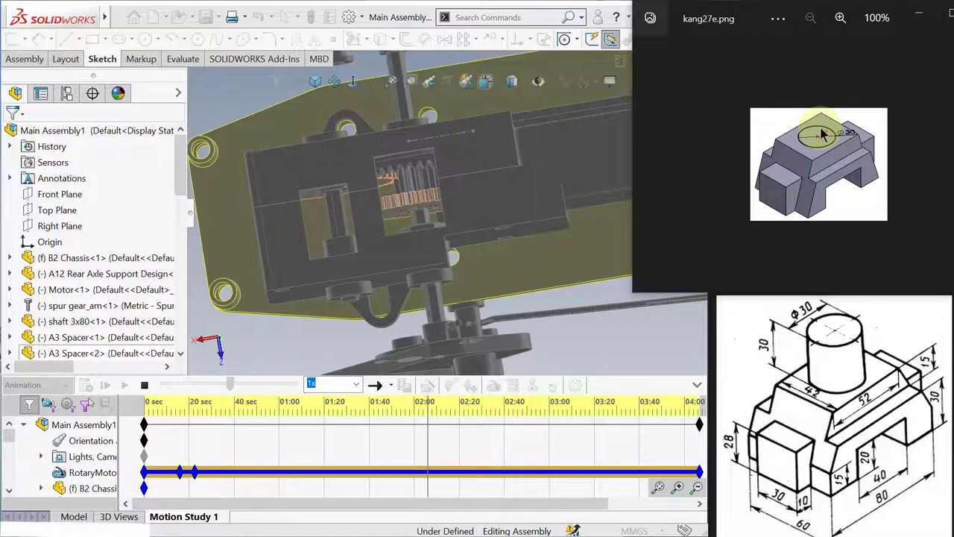
# Step back through the images to the kang27a.png profile sketch
pyautogui.click(651, 168)
pyautogui.click(652, 171)
pyautogui.click(652, 171)
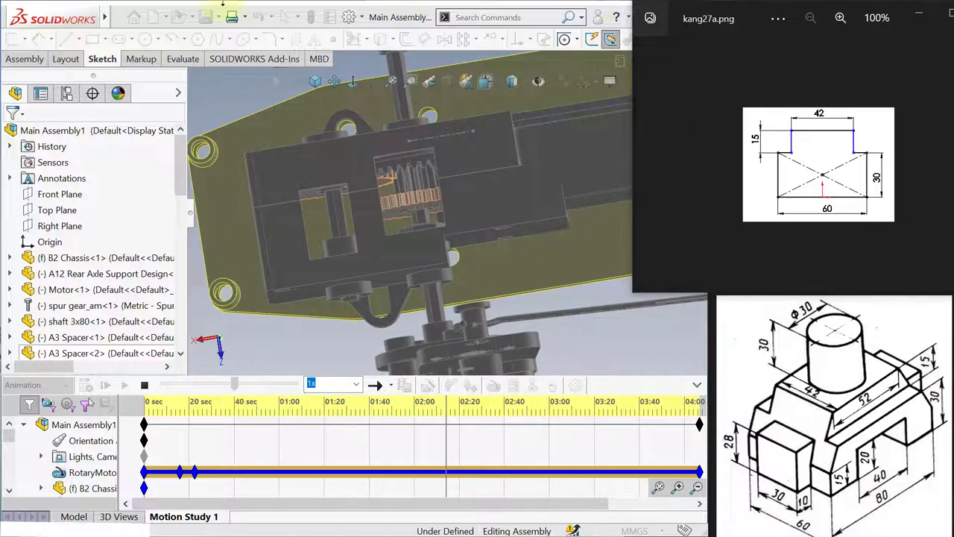
# Stop the playing Motion Study 1 animation in SOLIDWORKS
pyautogui.click(108, 20)
pyautogui.click(192, 17)
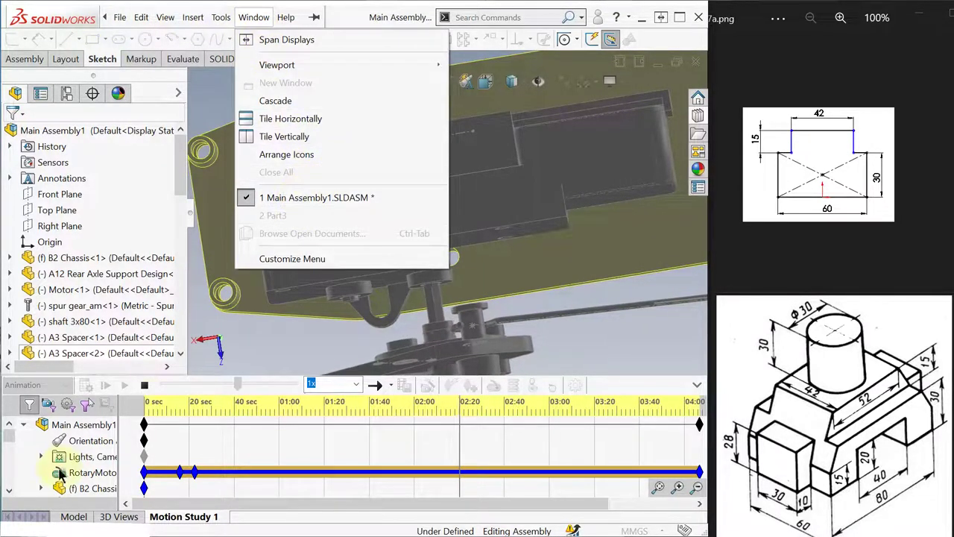
pyautogui.click(159, 384)
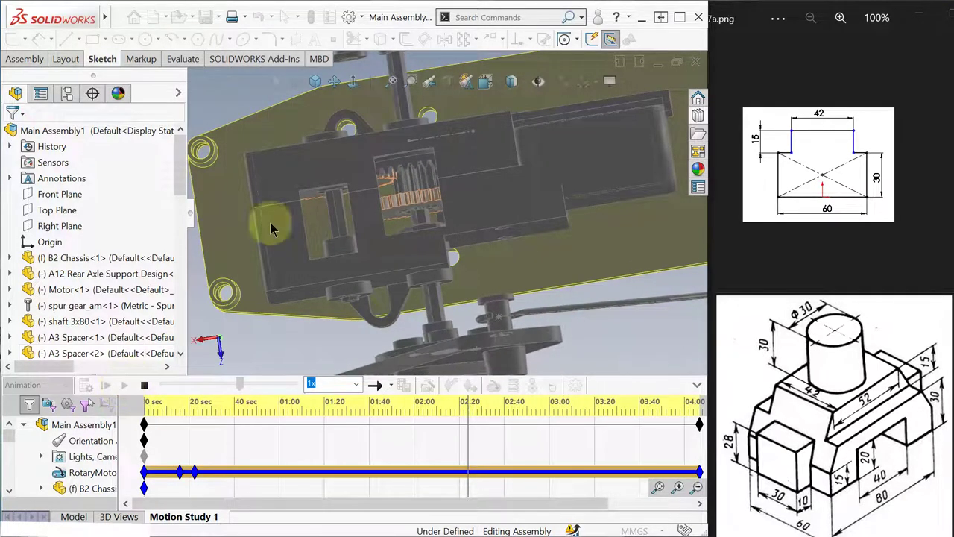
pyautogui.click(144, 385)
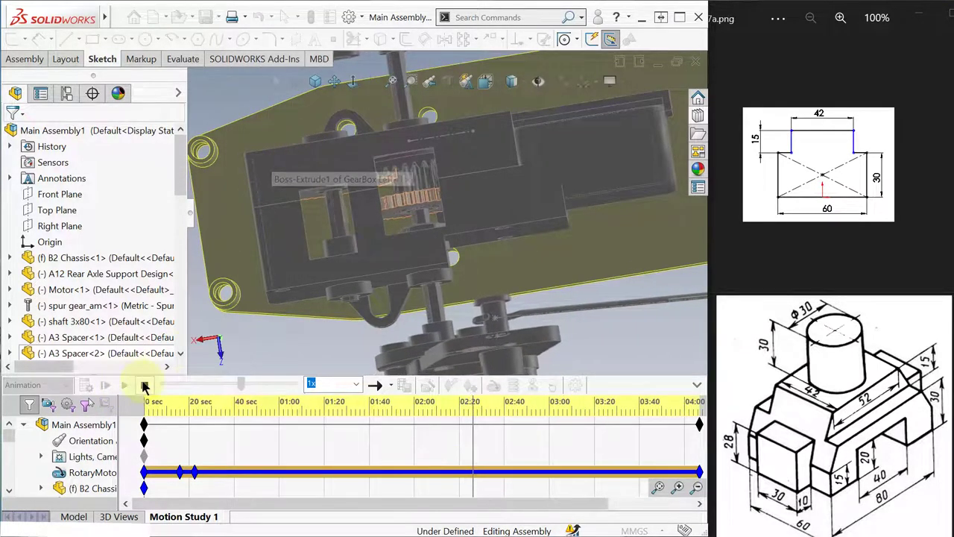
# Switch to the empty Part3 document from the Window list
pyautogui.moveTo(106, 21)
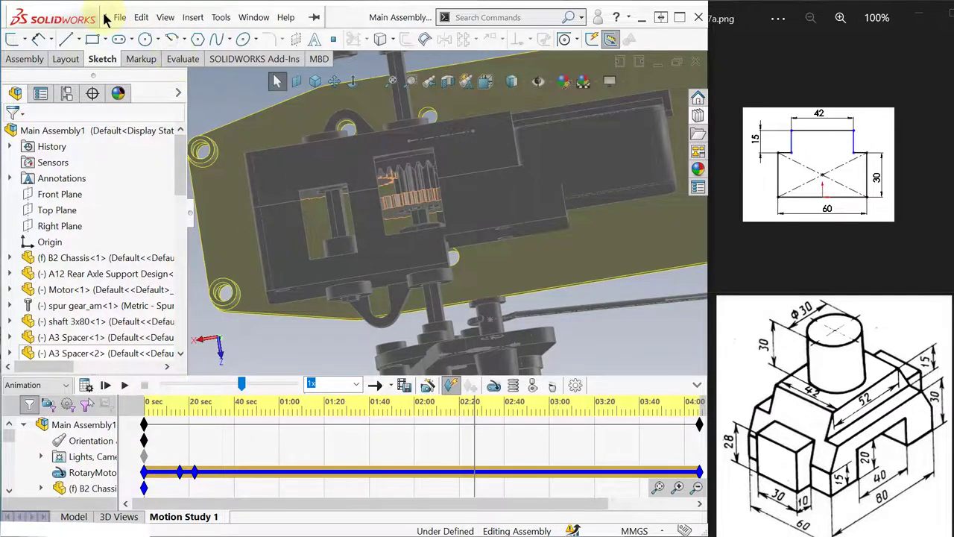
pyautogui.click(252, 18)
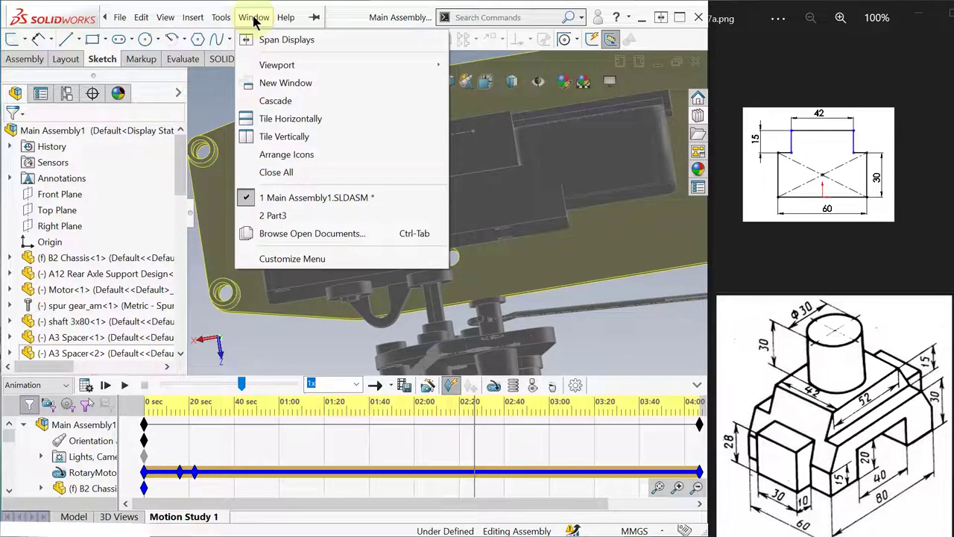
pyautogui.click(282, 216)
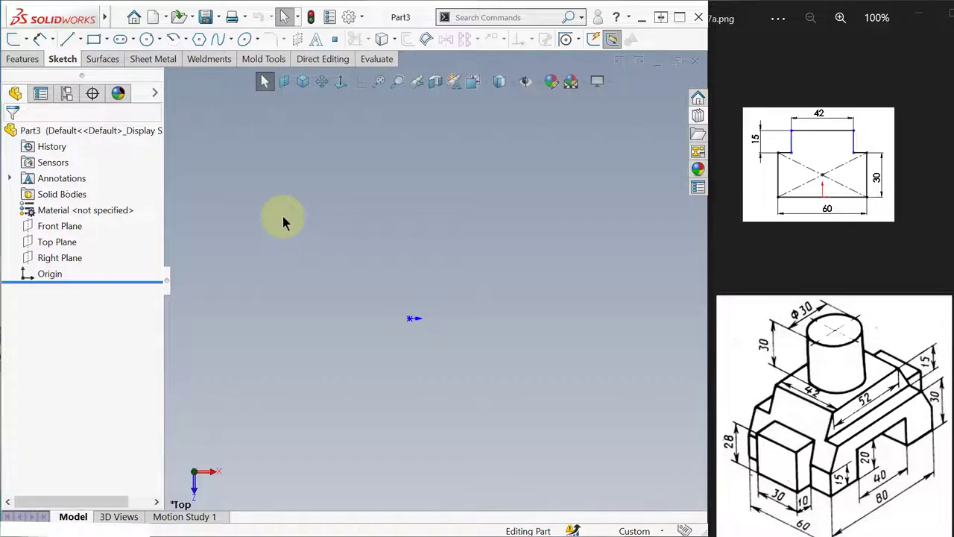
# Start a new sketch on the Front Plane
pyautogui.click(58, 228)
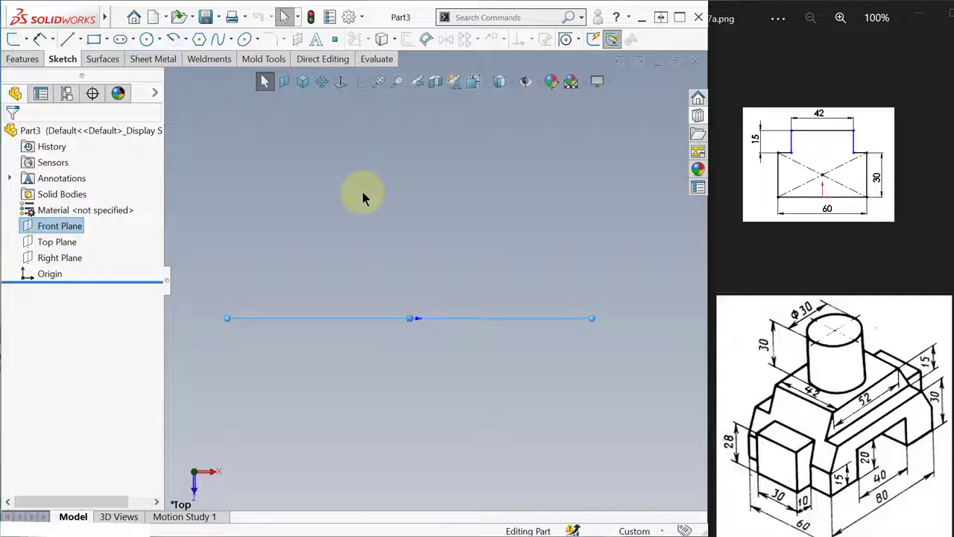
pyautogui.click(54, 228)
pyautogui.click(224, 235)
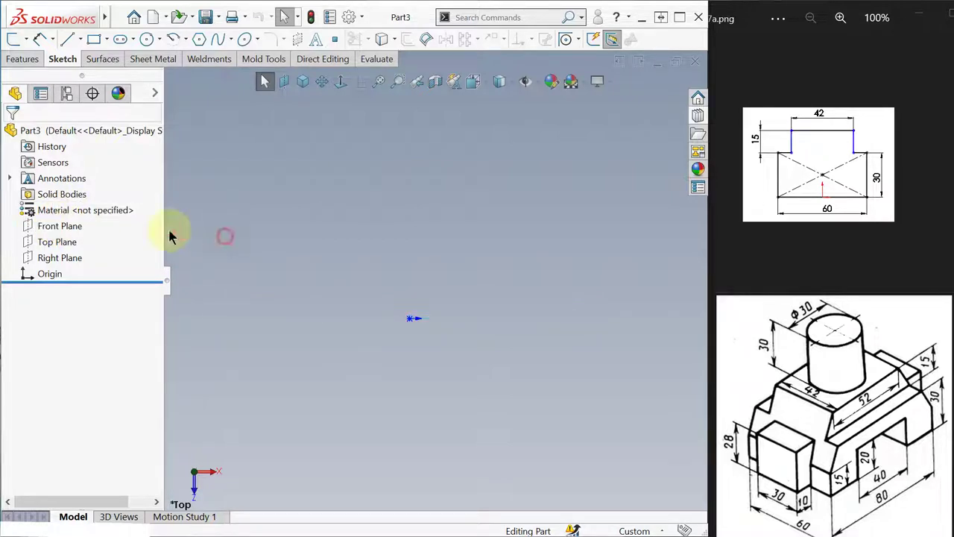
pyautogui.click(78, 230)
pyautogui.click(93, 202)
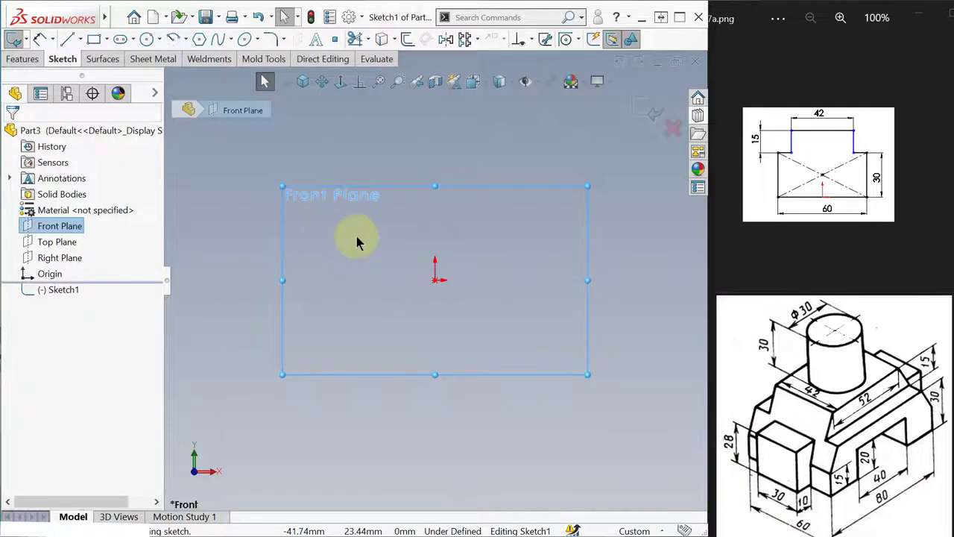
# Draw a center rectangle centred on the sketch origin
pyautogui.press('s')
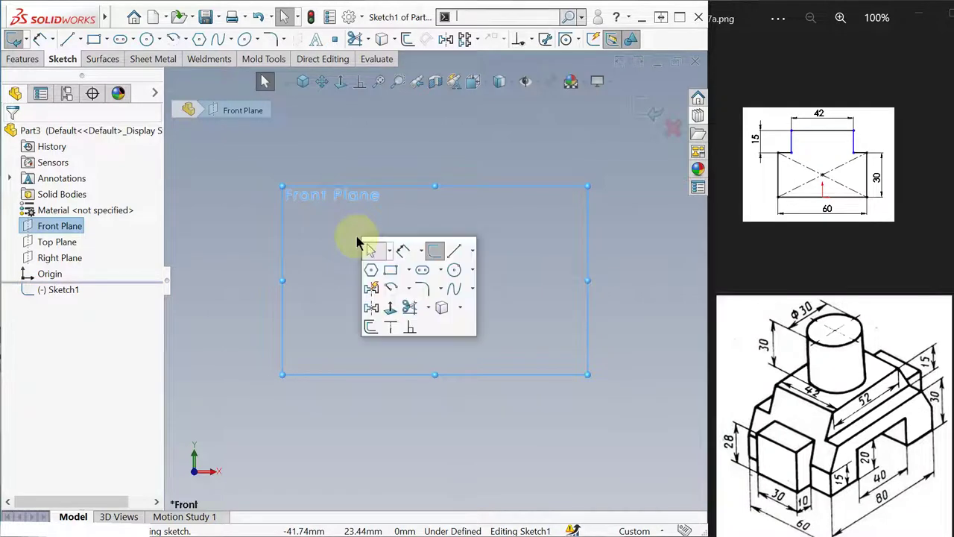
pyautogui.click(409, 269)
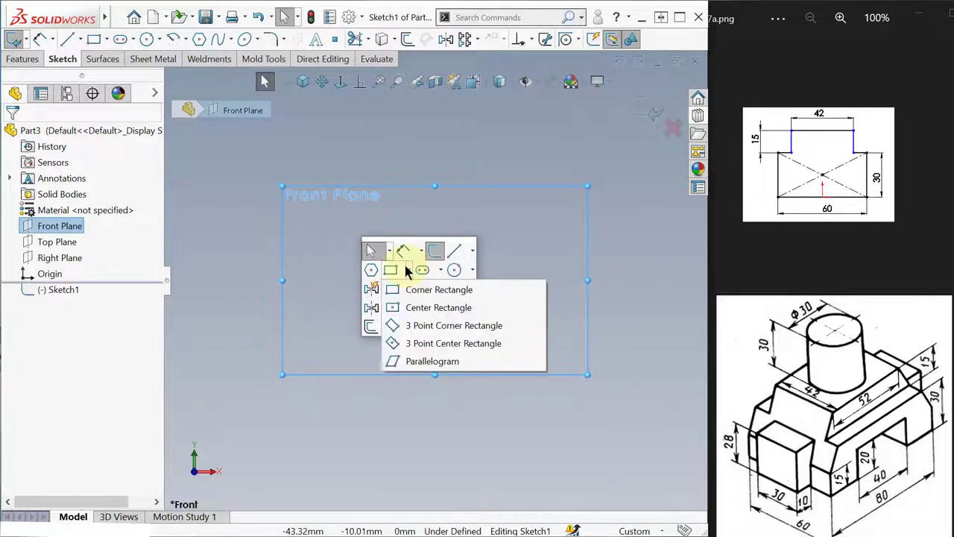
pyautogui.click(423, 313)
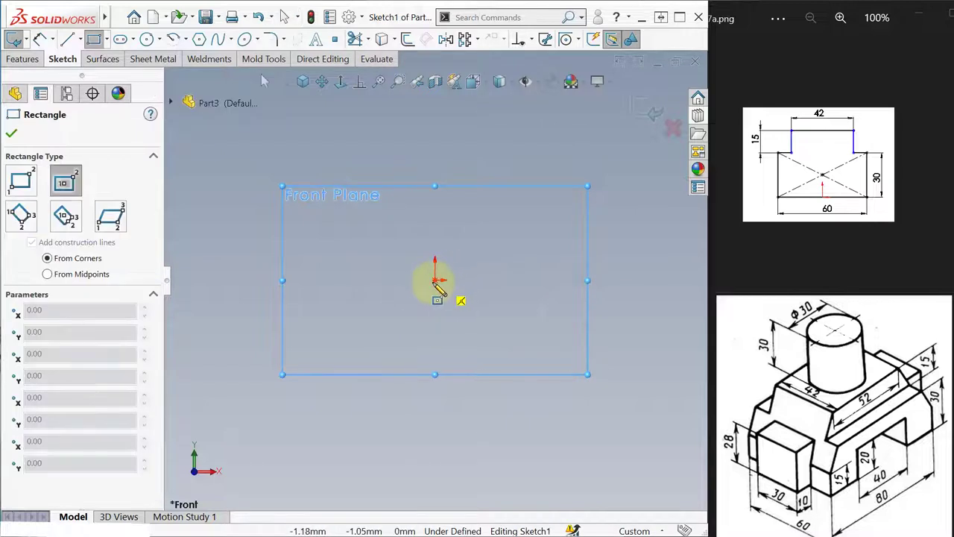
pyautogui.click(435, 281)
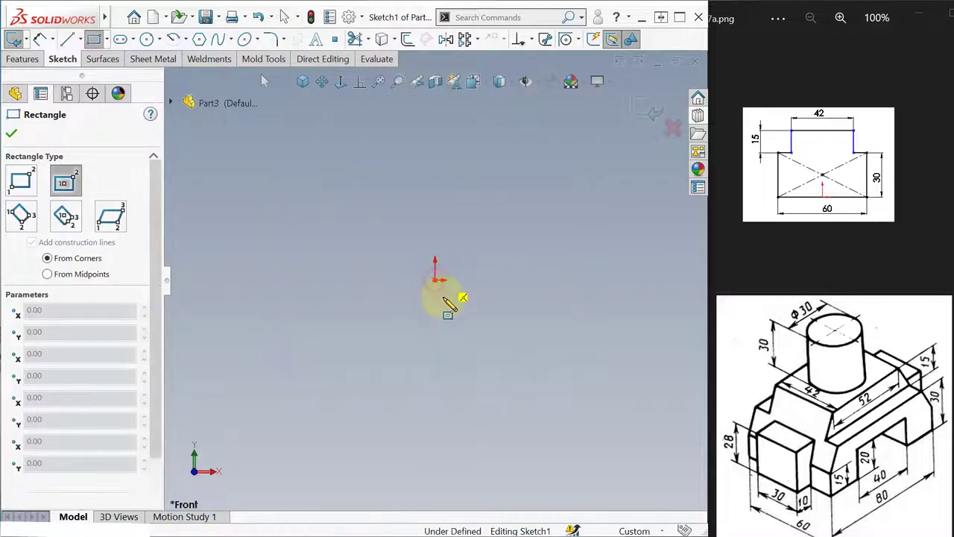
pyautogui.click(519, 325)
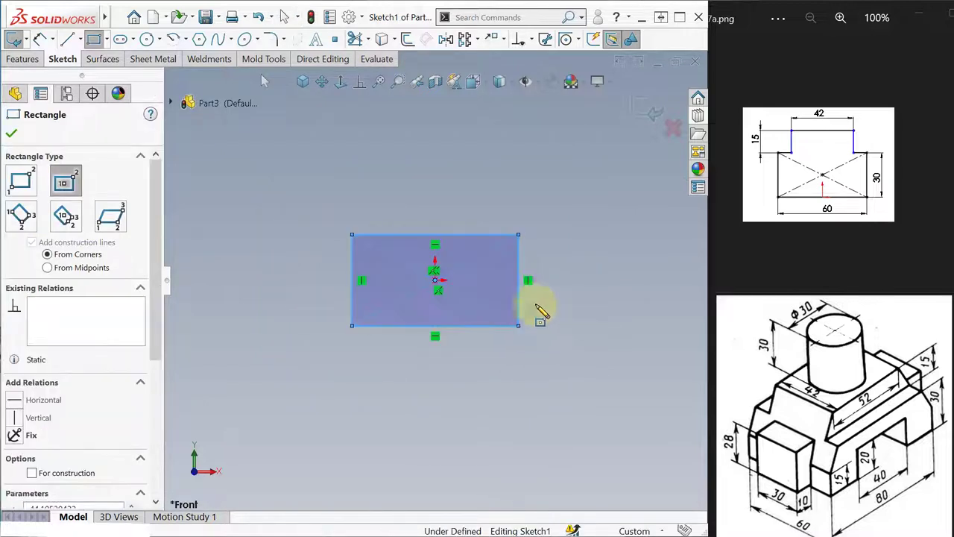
# Draw a smaller corner rectangle above the first one
pyautogui.press('s')
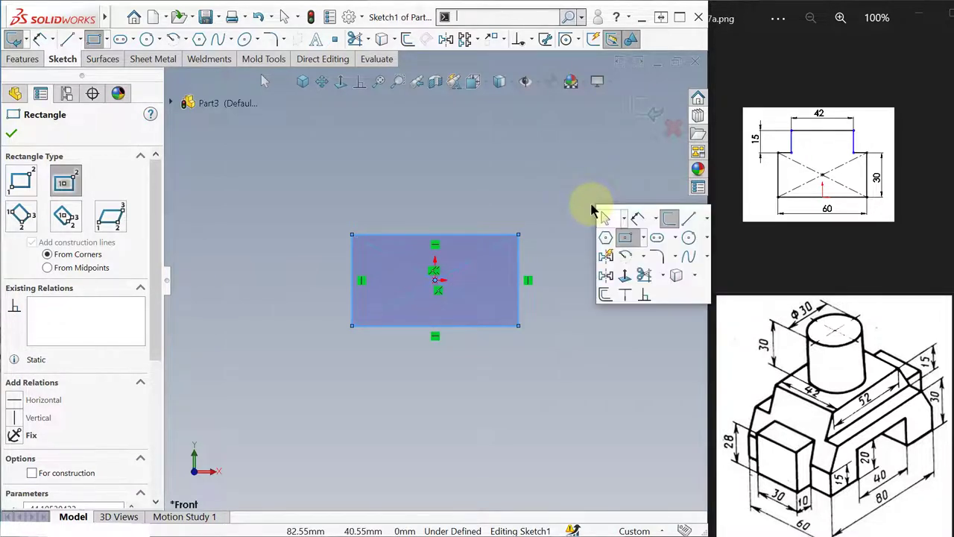
pyautogui.click(644, 239)
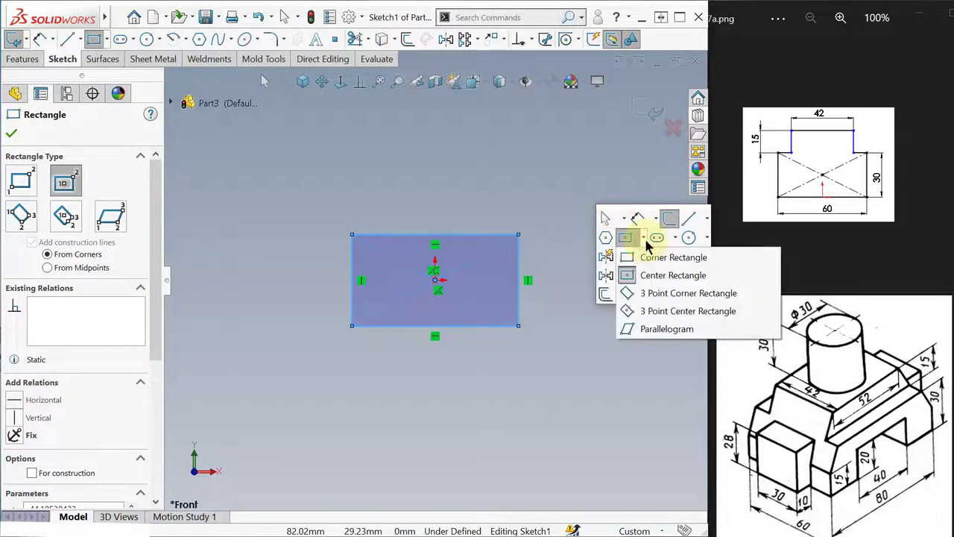
pyautogui.click(629, 259)
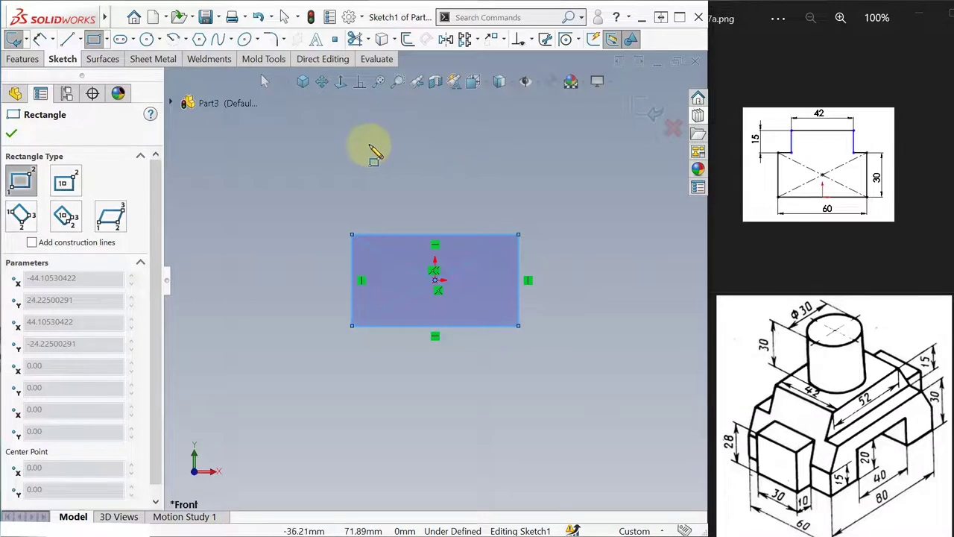
pyautogui.click(394, 149)
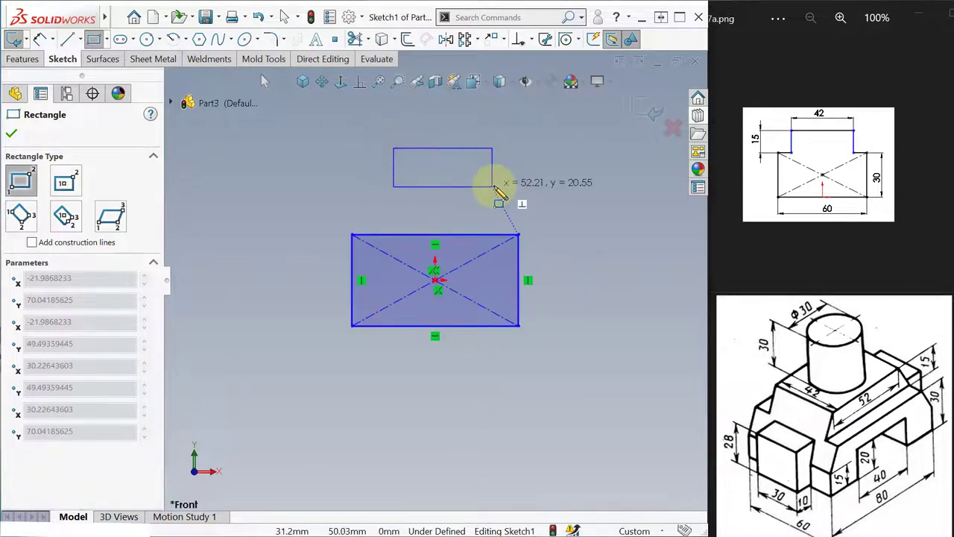
pyautogui.click(492, 186)
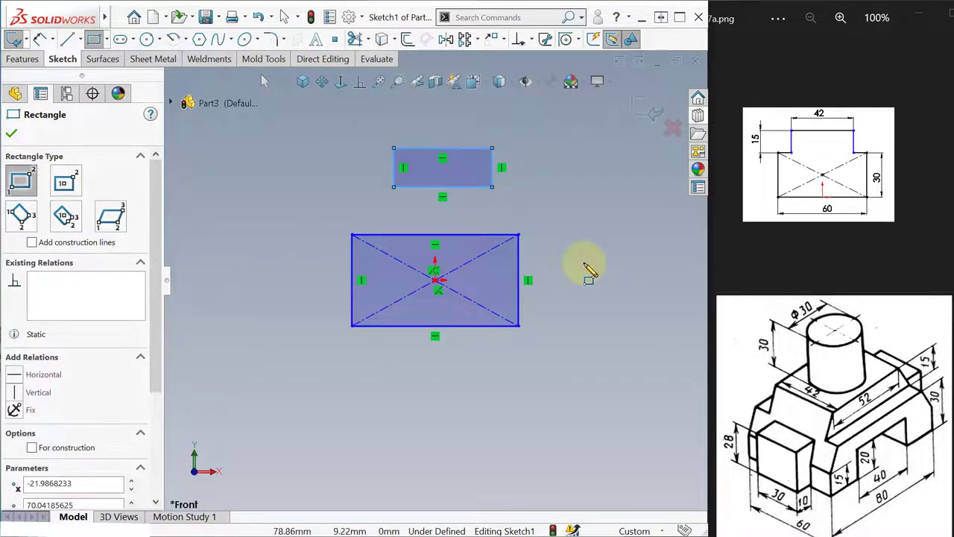
pyautogui.press('Escape')
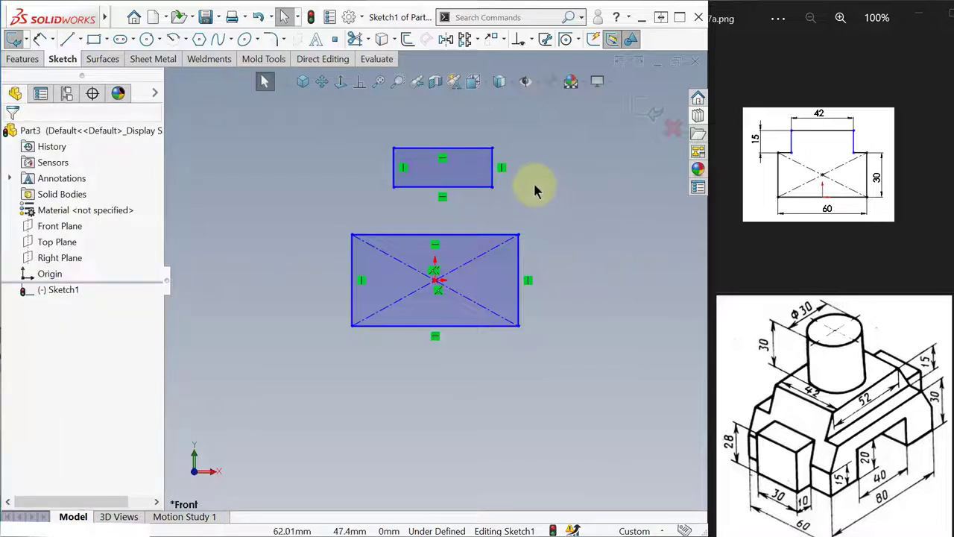
# Make the touching edges of the two rectangles construction geometry
pyautogui.click(460, 192)
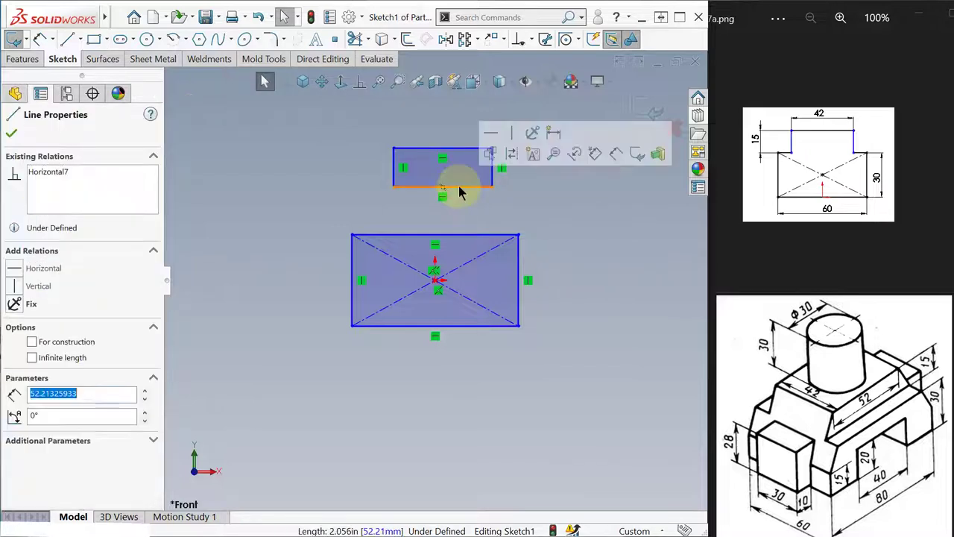
pyautogui.click(510, 154)
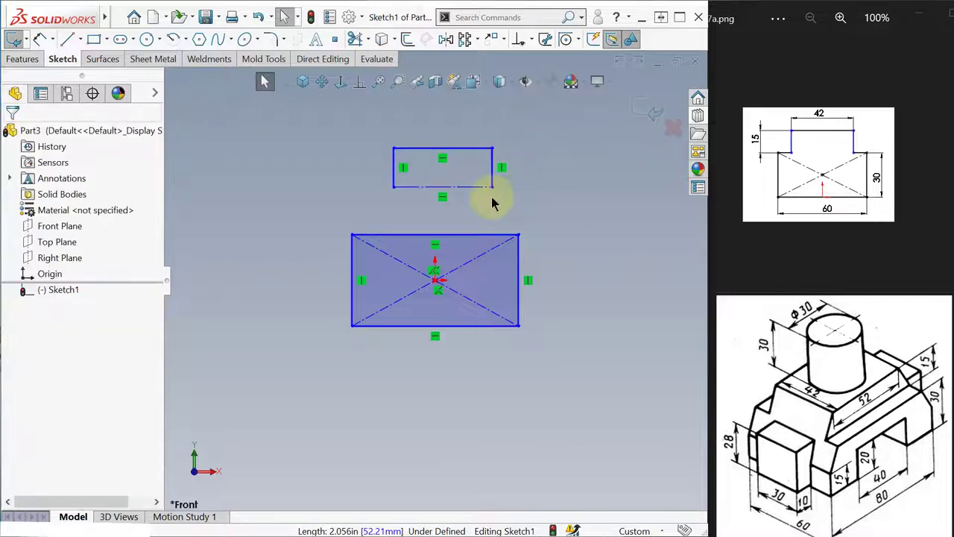
pyautogui.click(478, 237)
pyautogui.click(529, 200)
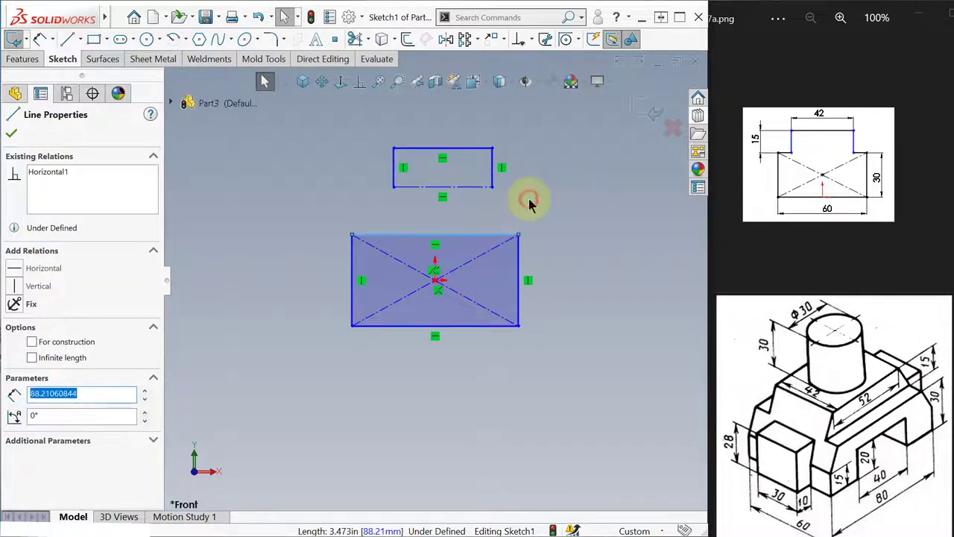
pyautogui.click(530, 204)
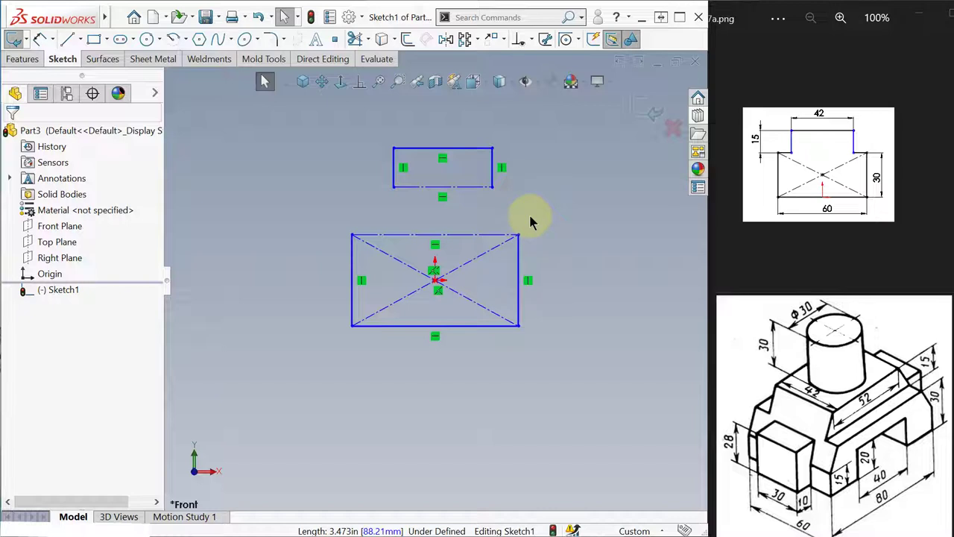
# Dimension the lower rectangle 30 mm high and 60 mm wide
pyautogui.press('s')
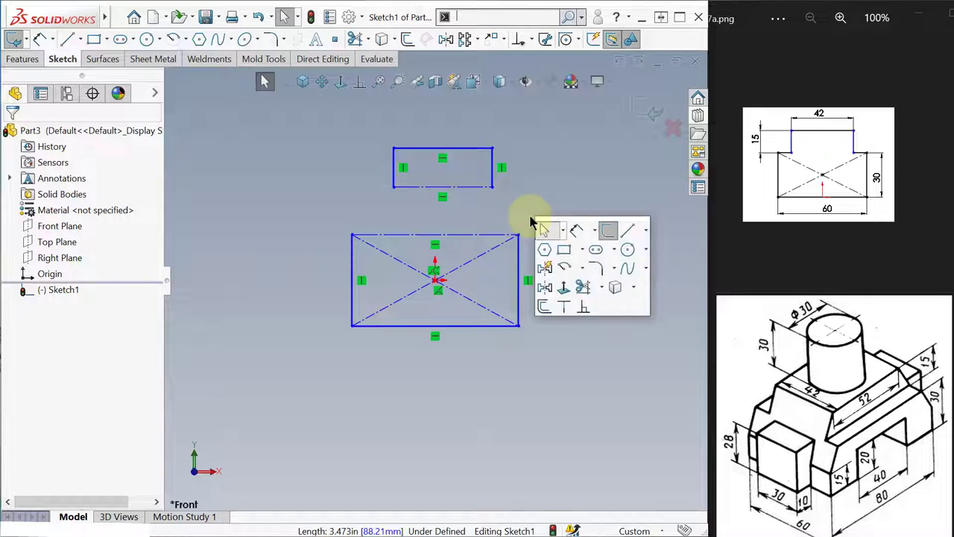
pyautogui.click(574, 228)
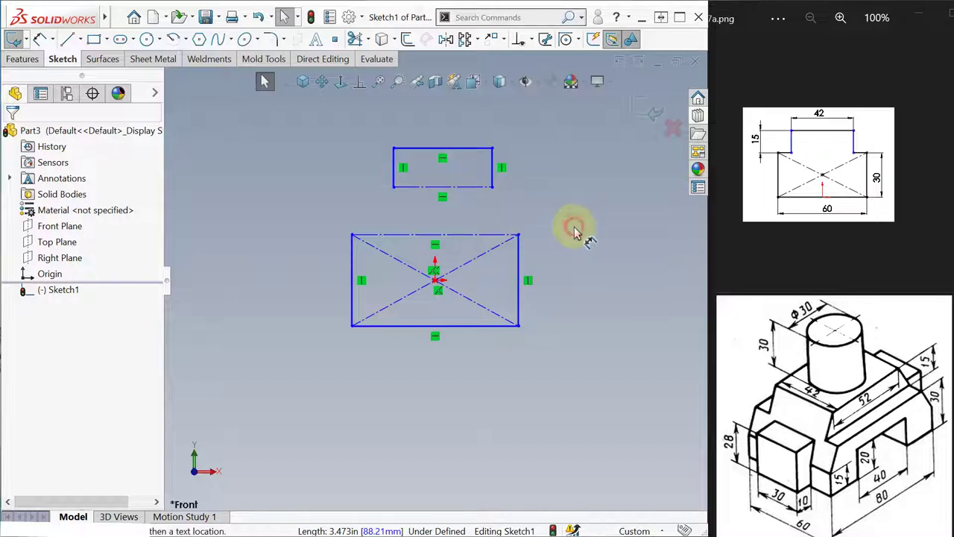
pyautogui.click(519, 272)
pyautogui.click(572, 284)
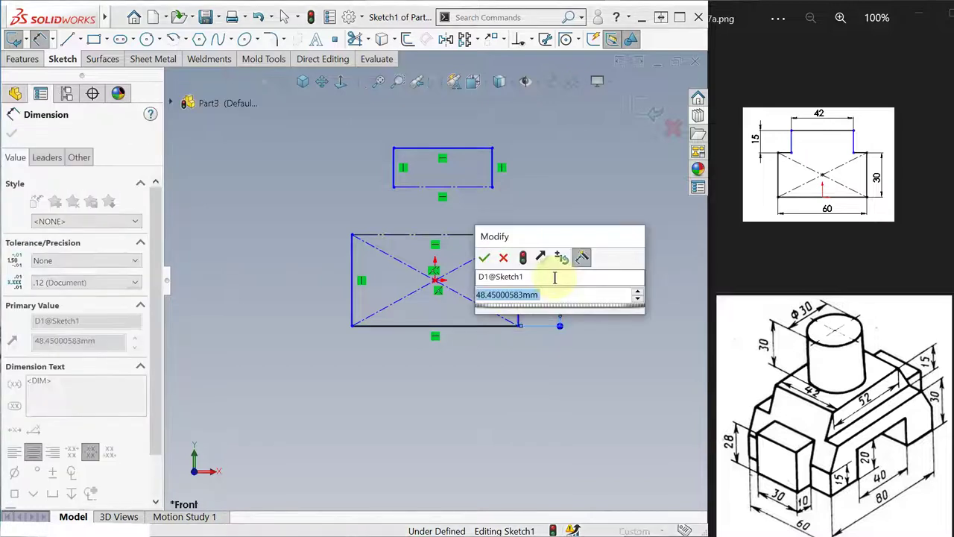
pyautogui.write('30')
pyautogui.press('Return')
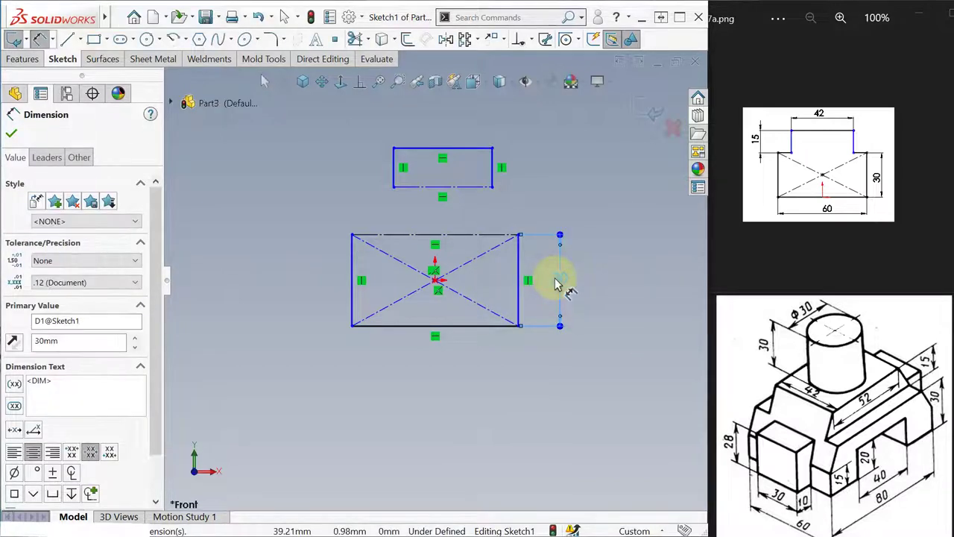
pyautogui.click(464, 325)
pyautogui.click(451, 367)
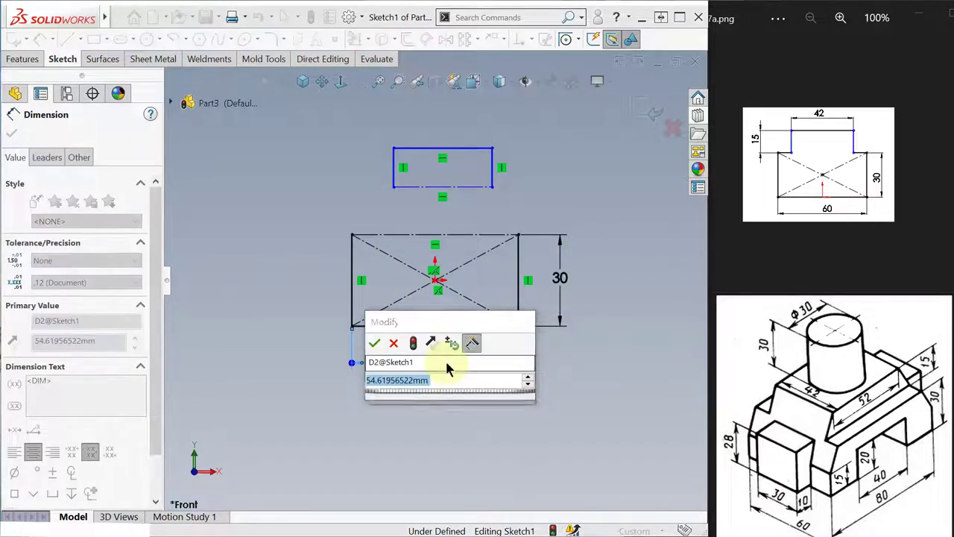
pyautogui.write('60')
pyautogui.press('Return')
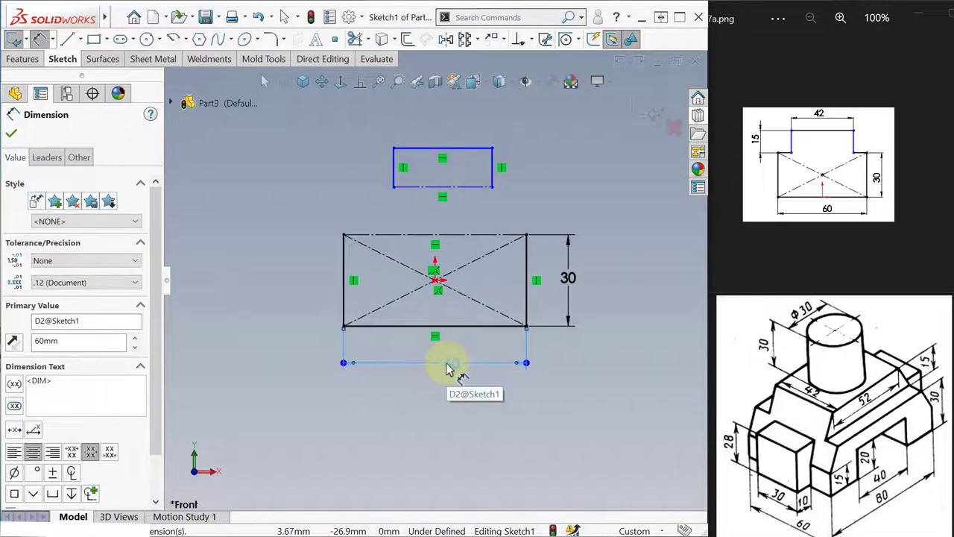
# Dimension the upper rectangle 42 mm wide and 15 mm high
pyautogui.click(451, 155)
pyautogui.click(447, 123)
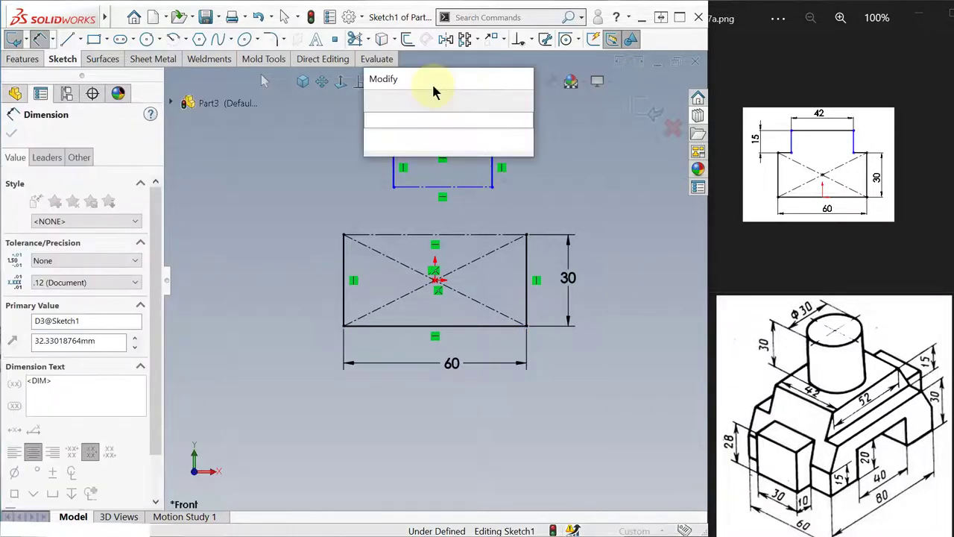
pyautogui.write('42')
pyautogui.press('Return')
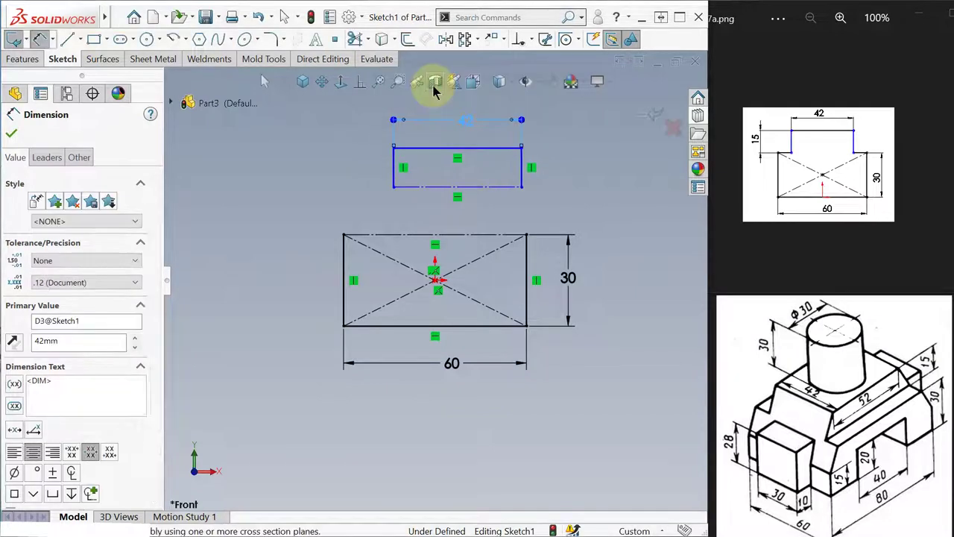
pyautogui.click(523, 165)
pyautogui.click(549, 164)
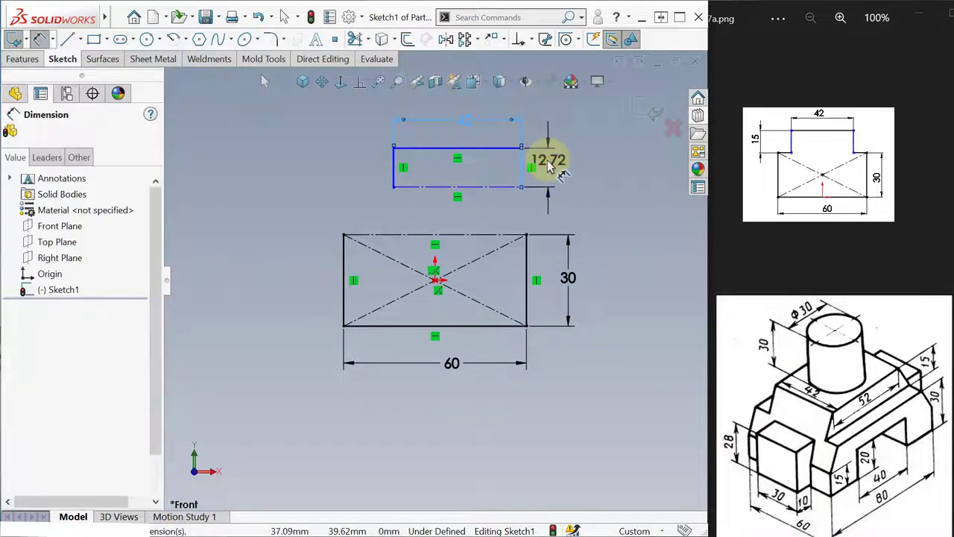
pyautogui.write('15')
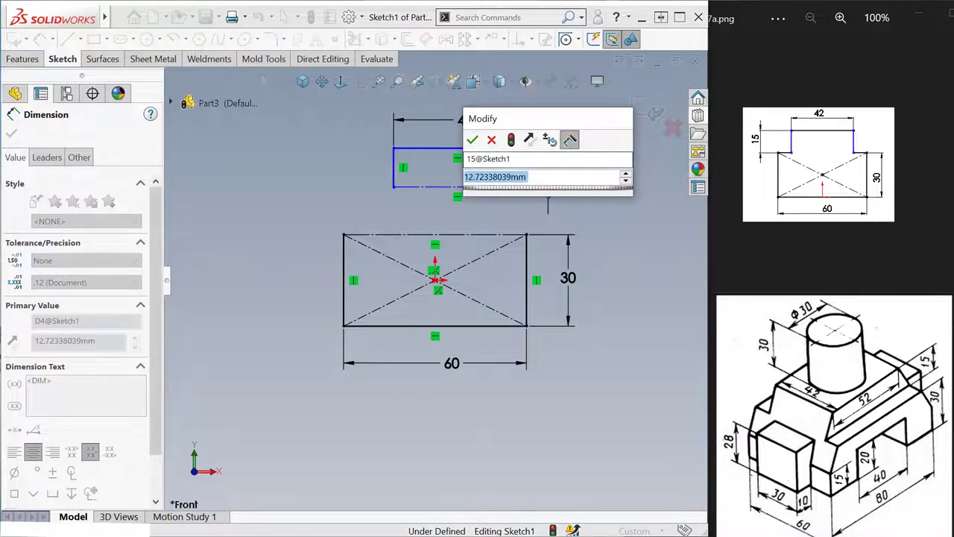
pyautogui.write('15')
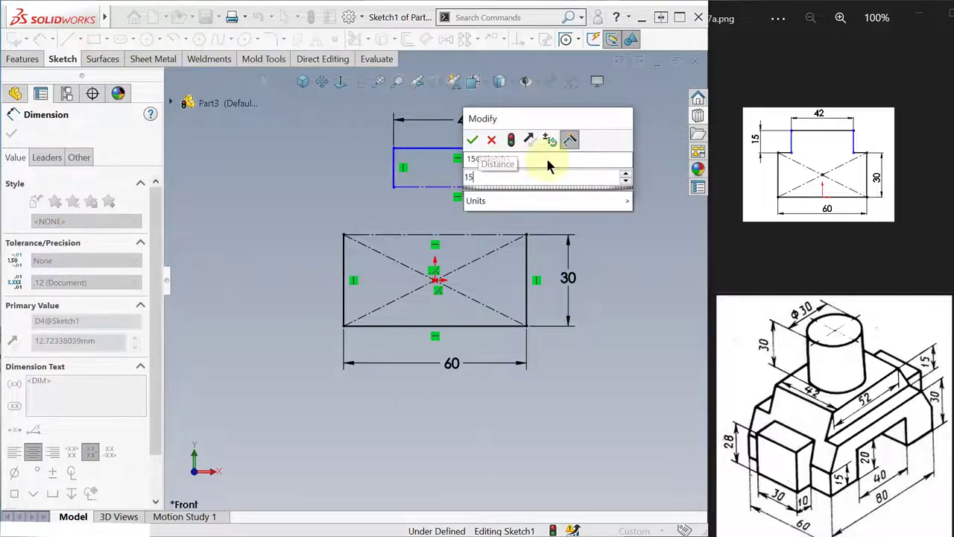
pyautogui.press('Return')
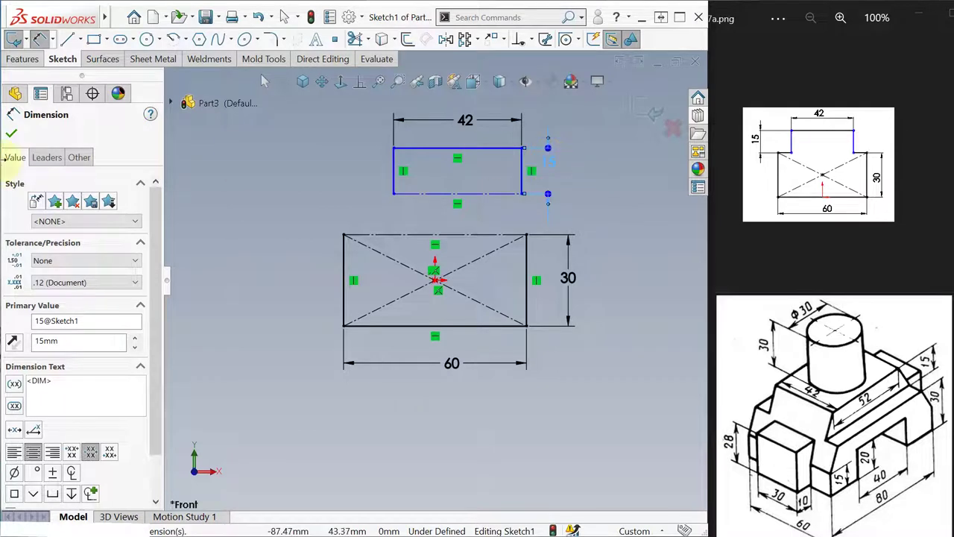
pyautogui.click(11, 133)
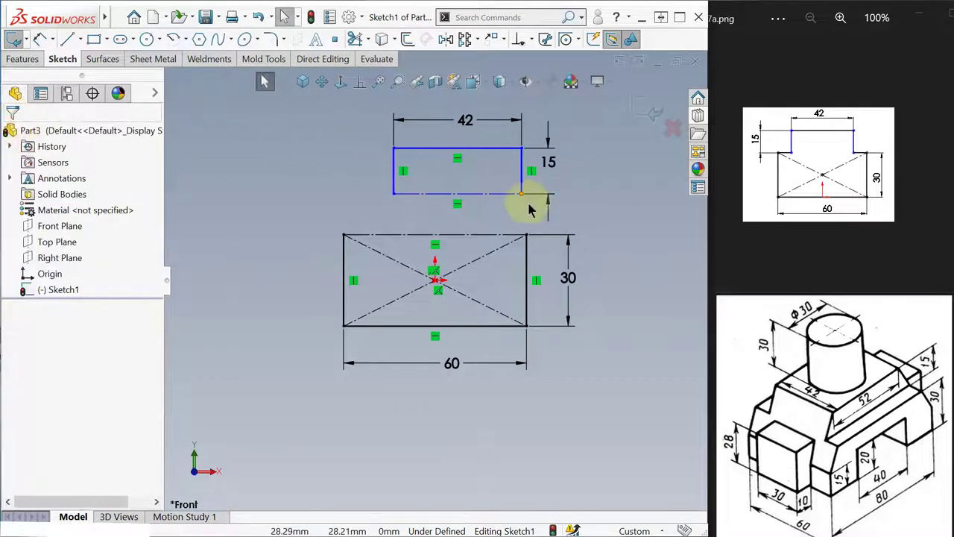
# Make the midpoints of the two rectangles' shared edges coincident
pyautogui.click(459, 195)
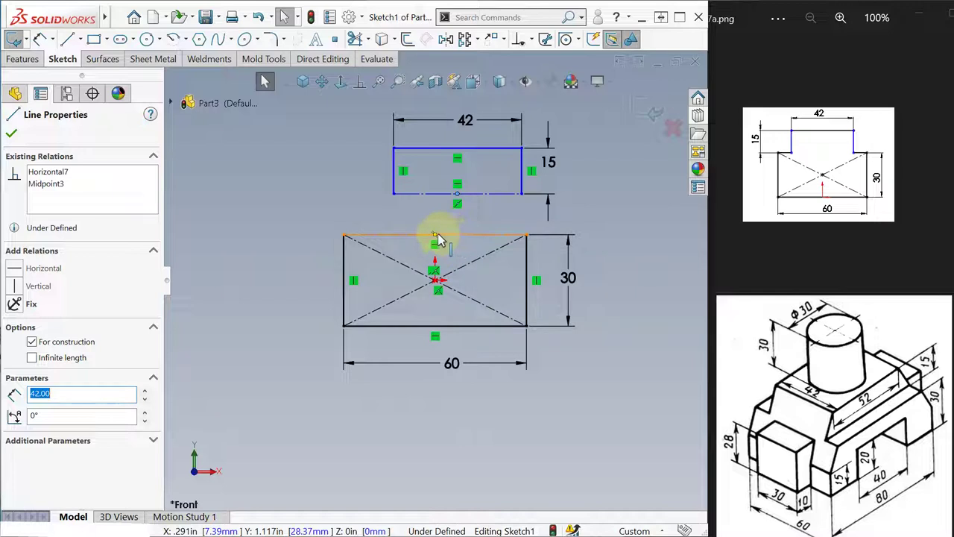
pyautogui.click(436, 237)
pyautogui.keyDown('ctrl'); pyautogui.click(435, 236); pyautogui.keyUp('ctrl')
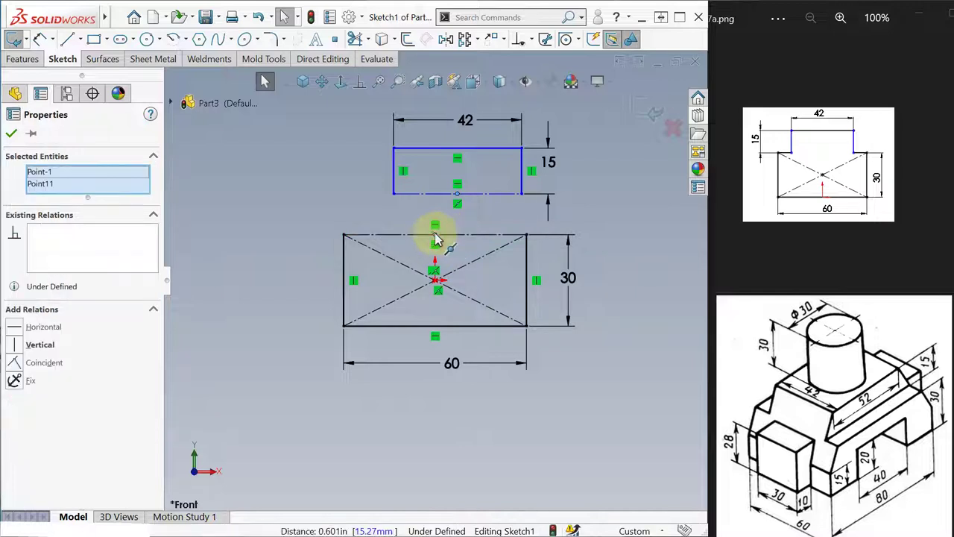
pyautogui.click(19, 362)
# Draw the right 9 mm line joining the upper rectangle's corner to the lower rectangle's top-right corner
pyautogui.click(12, 134)
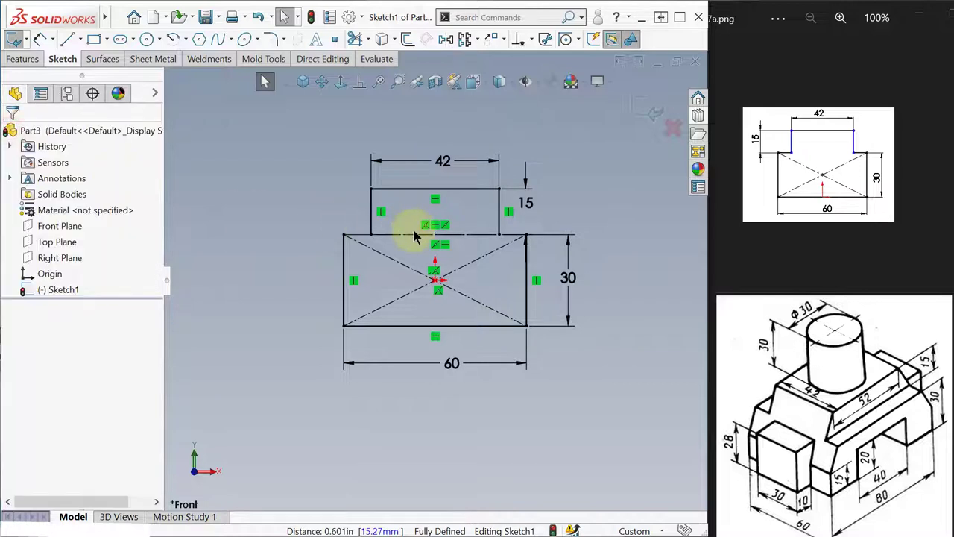
pyautogui.scroll(-3, 412, 227)
pyautogui.scroll(2, 446, 259)
pyautogui.scroll(1, 448, 261)
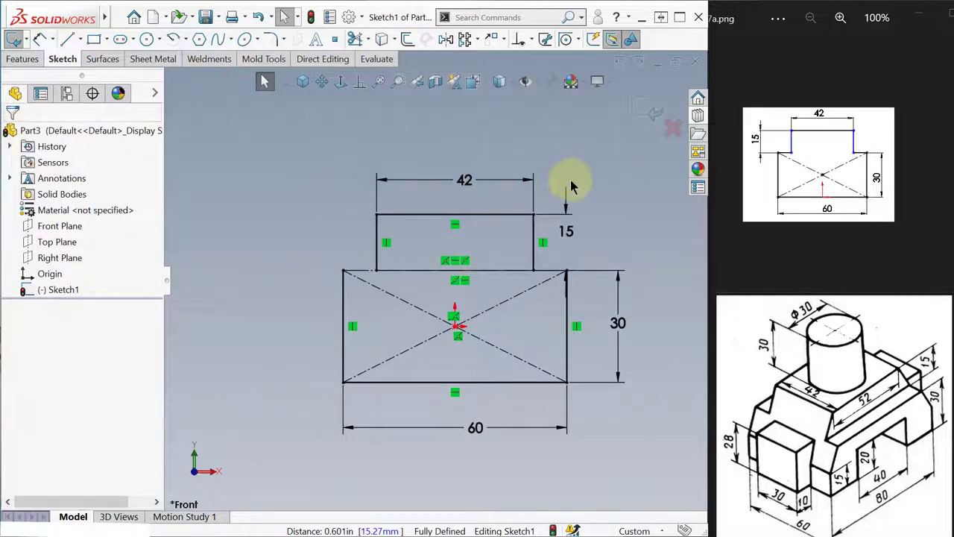
pyautogui.press('s')
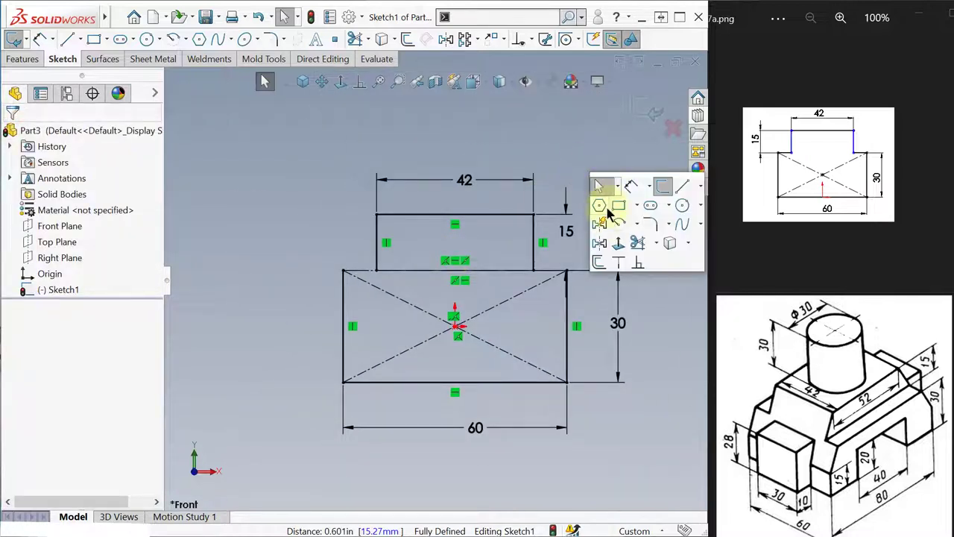
pyautogui.click(682, 186)
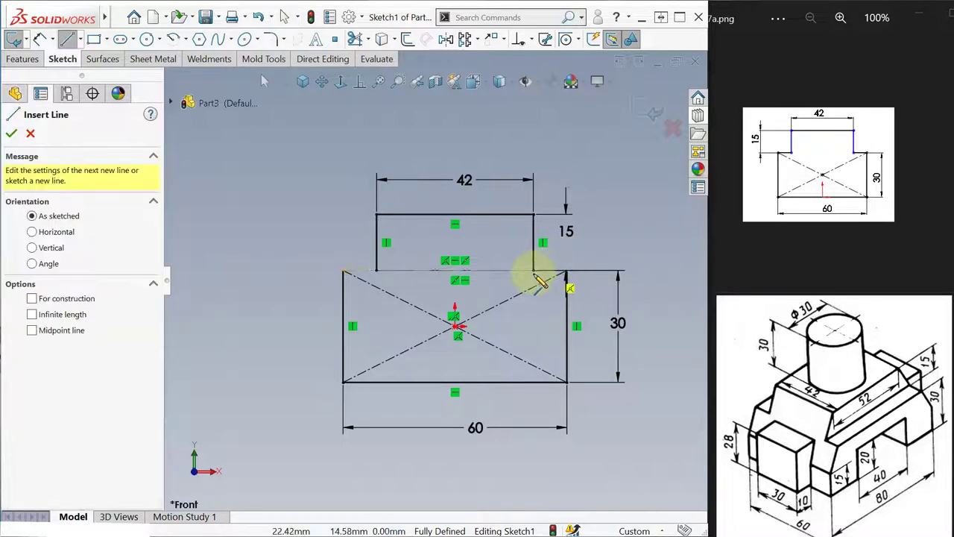
pyautogui.click(535, 269)
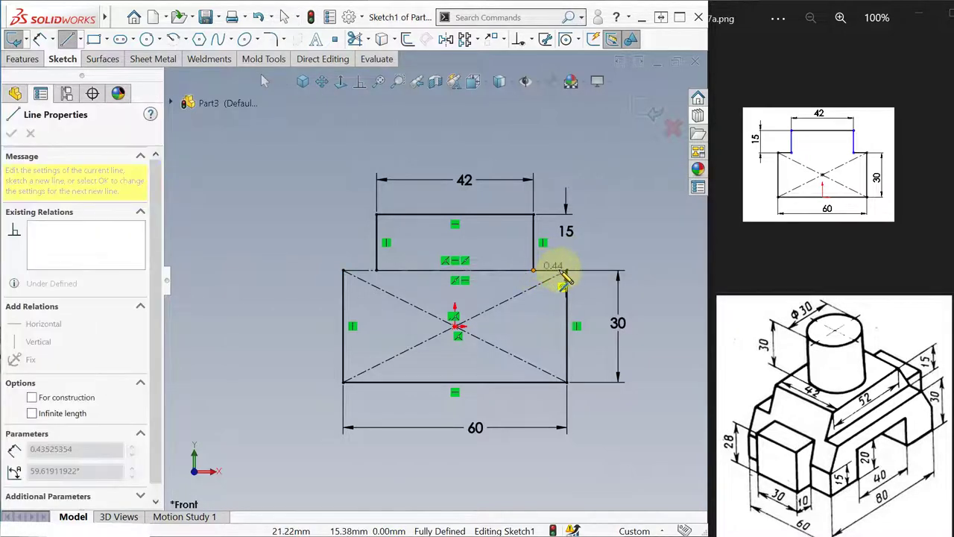
pyautogui.click(567, 270)
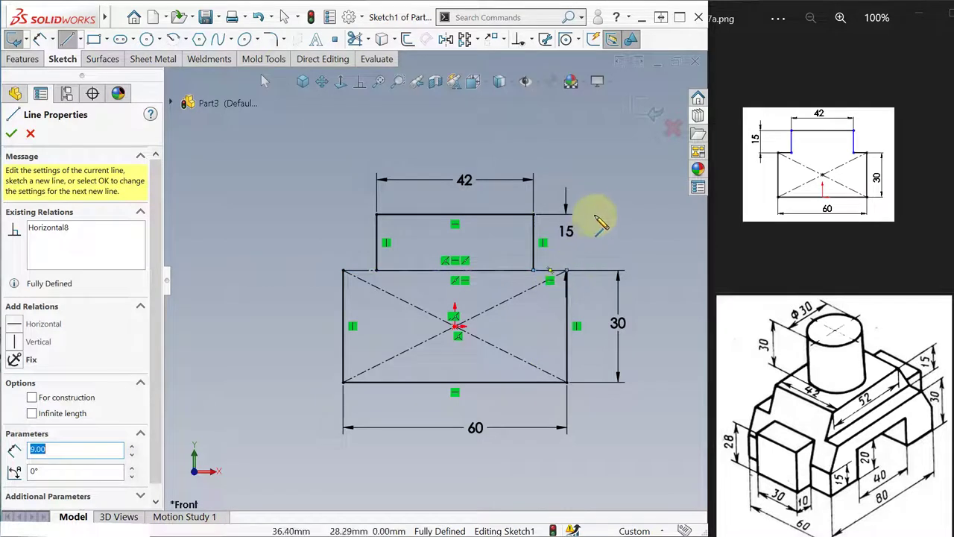
# Draw the left 9 mm line between the rectangles and exit the sketch
pyautogui.press('s')
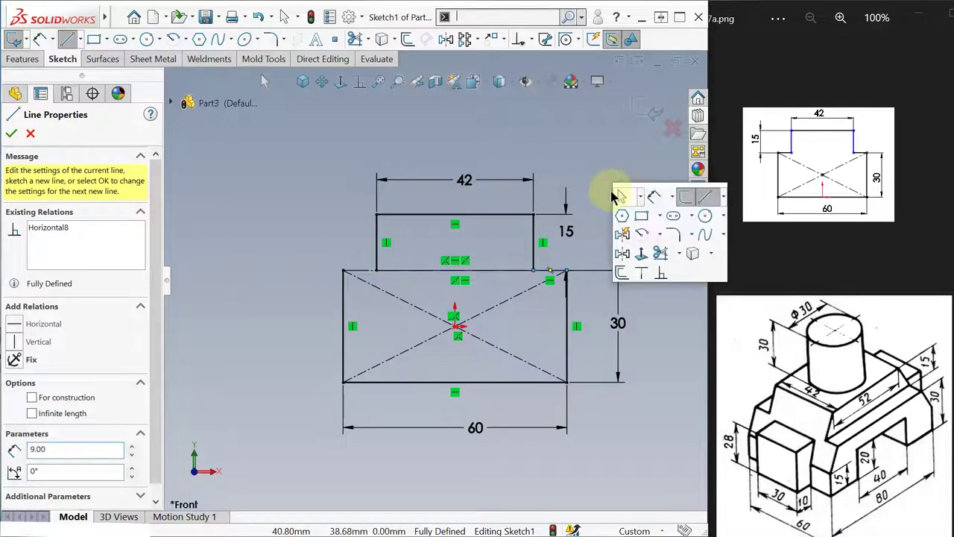
pyautogui.click(707, 196)
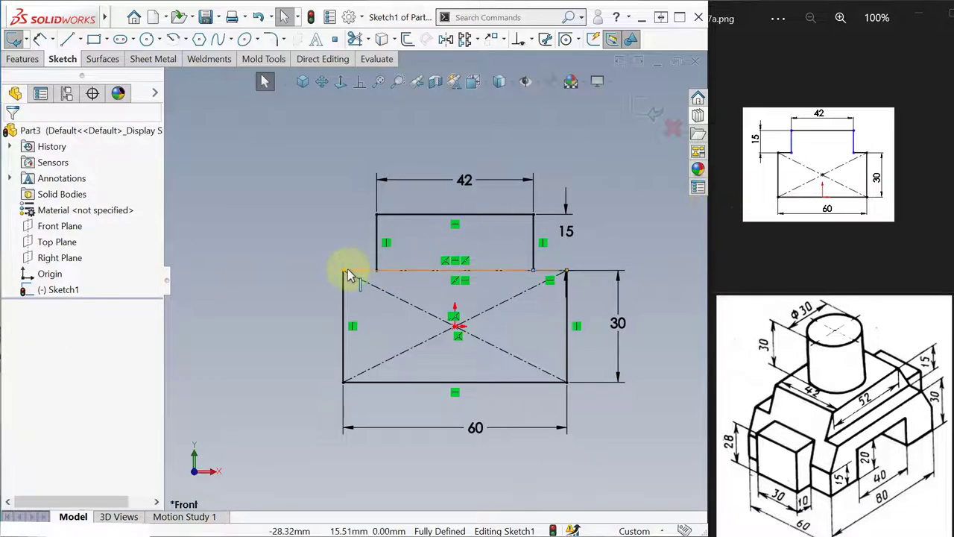
pyautogui.press('s')
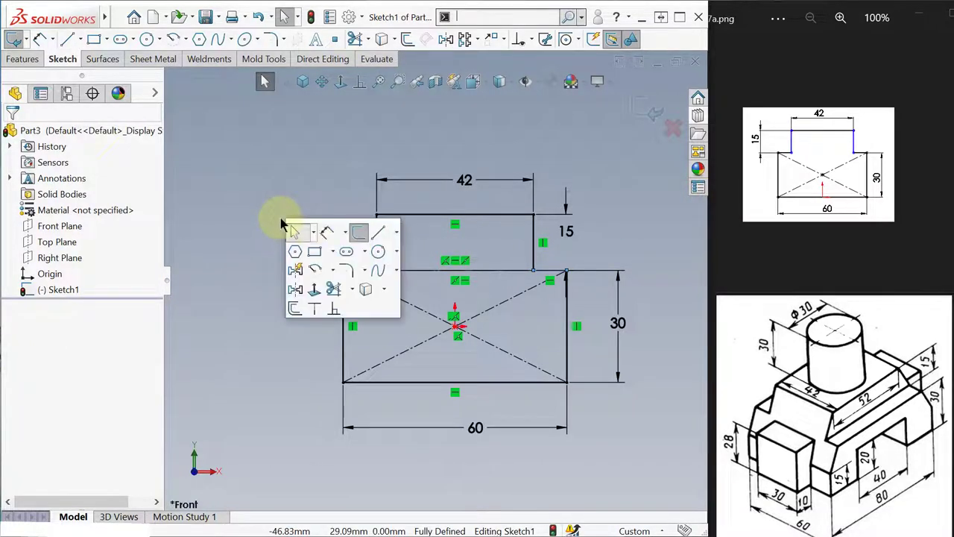
pyautogui.press('l')
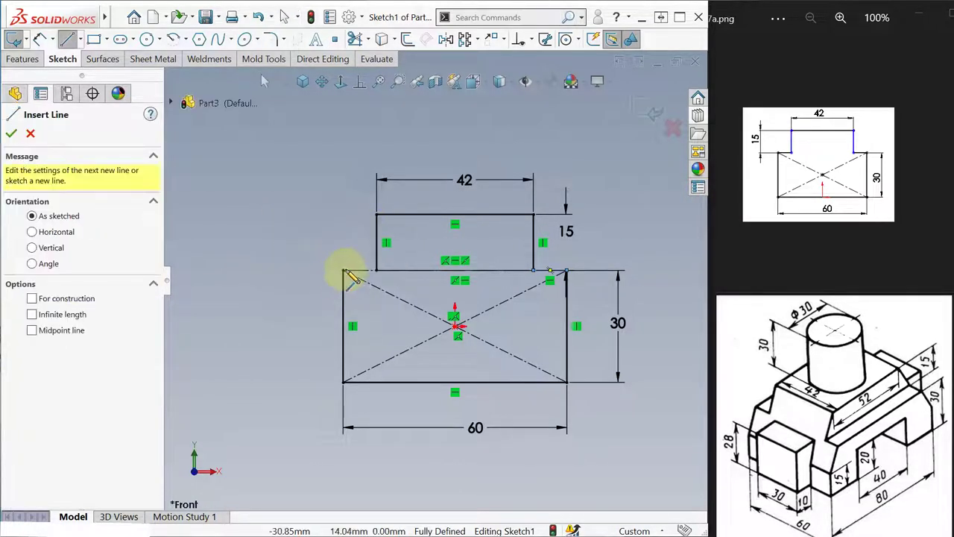
pyautogui.click(344, 270)
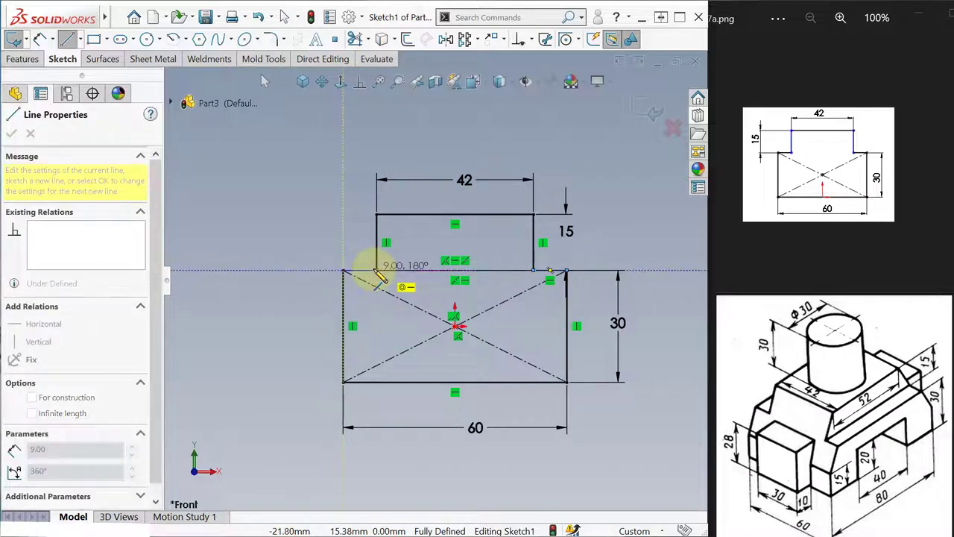
pyautogui.click(377, 270)
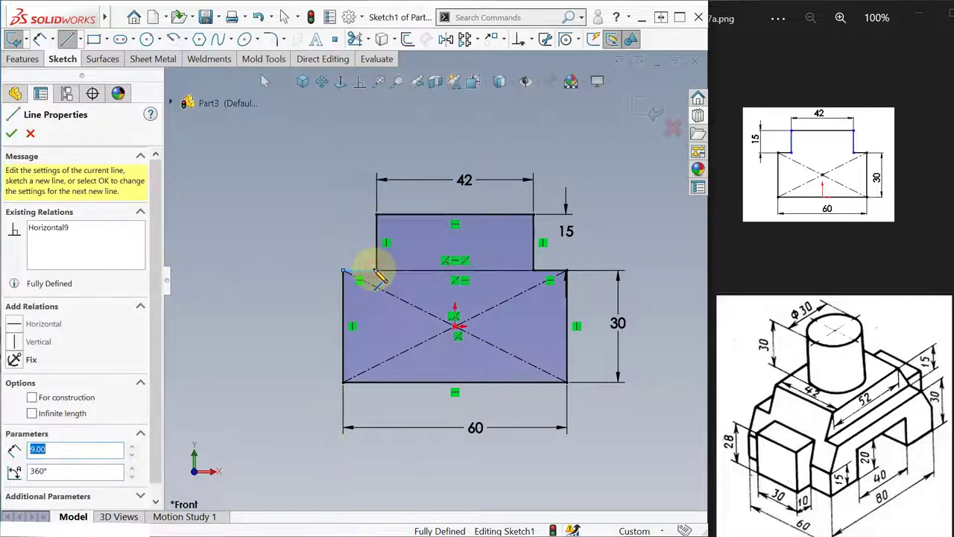
pyautogui.click(11, 134)
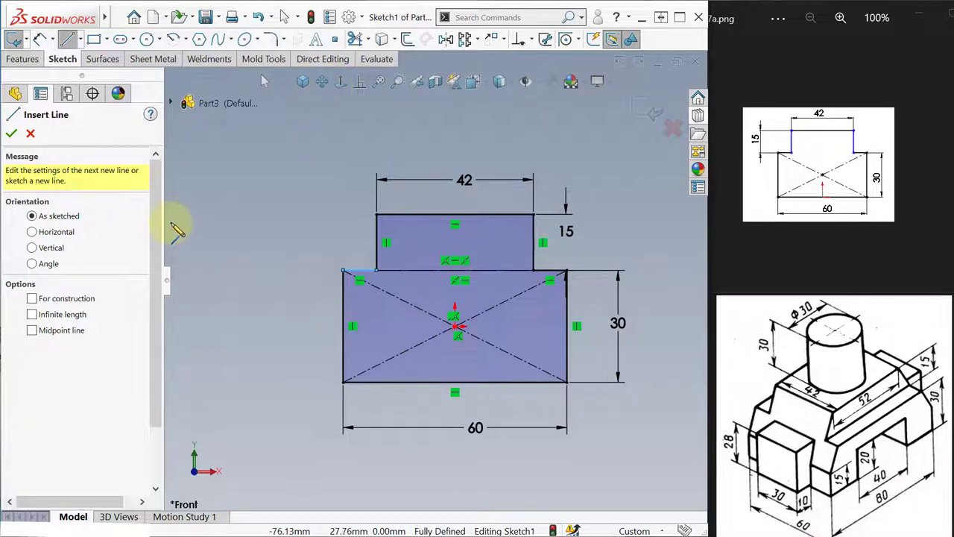
pyautogui.click(650, 111)
pyautogui.click(647, 113)
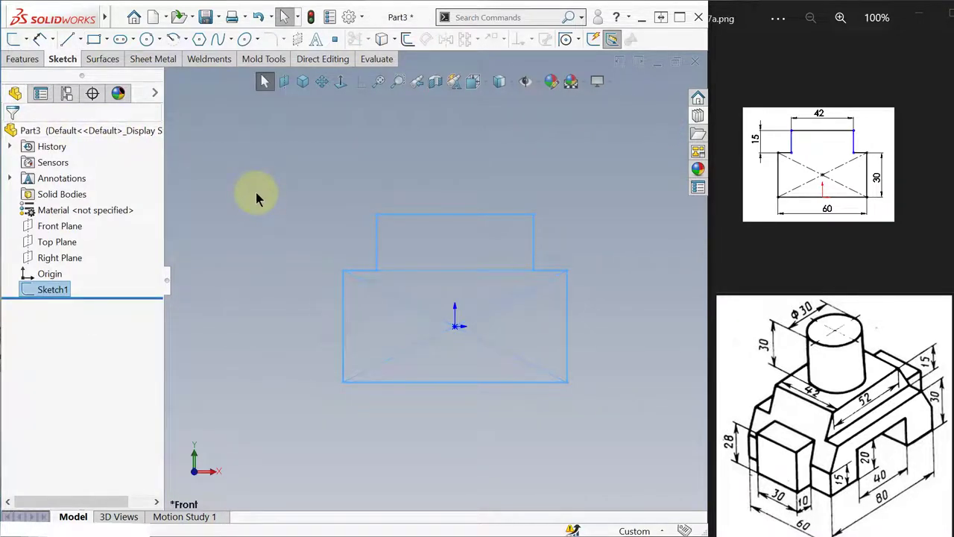
# Extrude Sketch1 80 mm with the Mid Plane end condition
pyautogui.press('s')
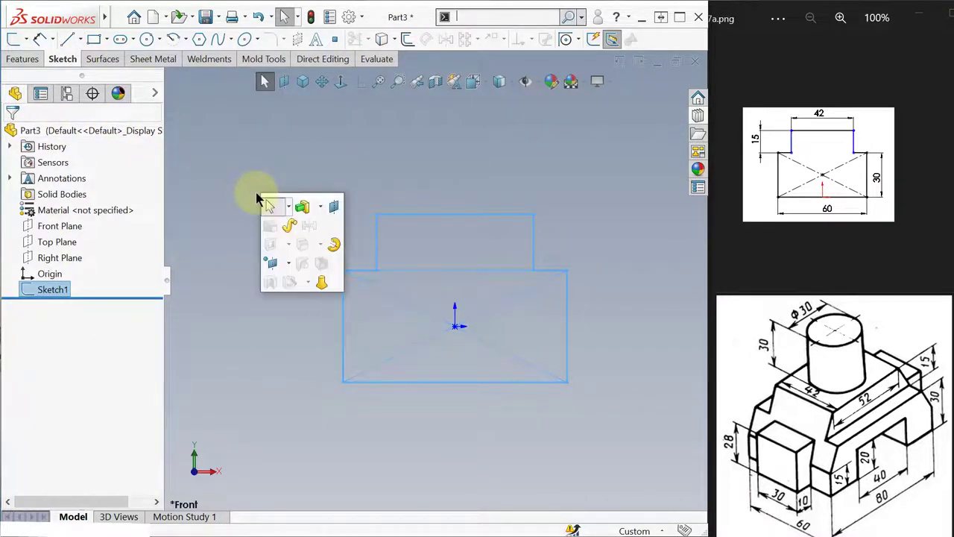
pyautogui.click(301, 206)
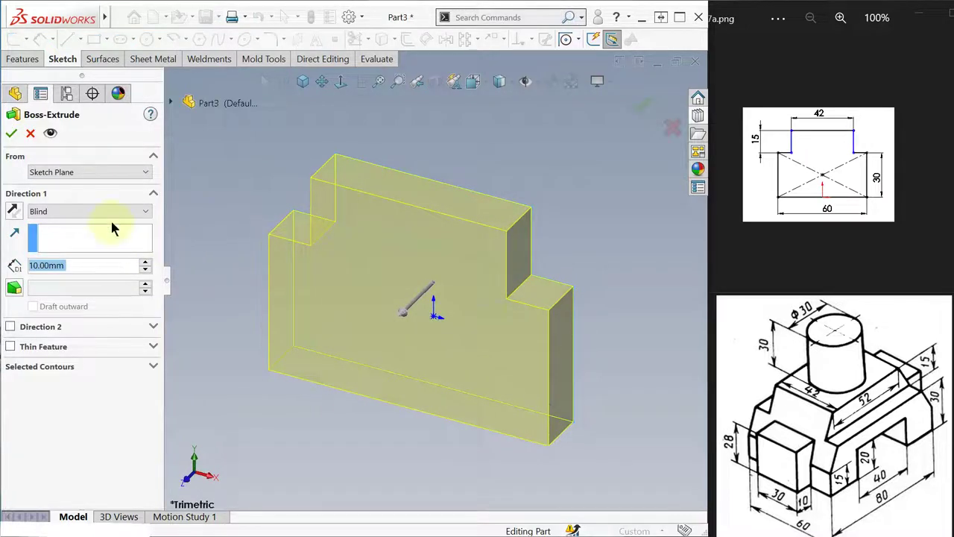
pyautogui.click(141, 212)
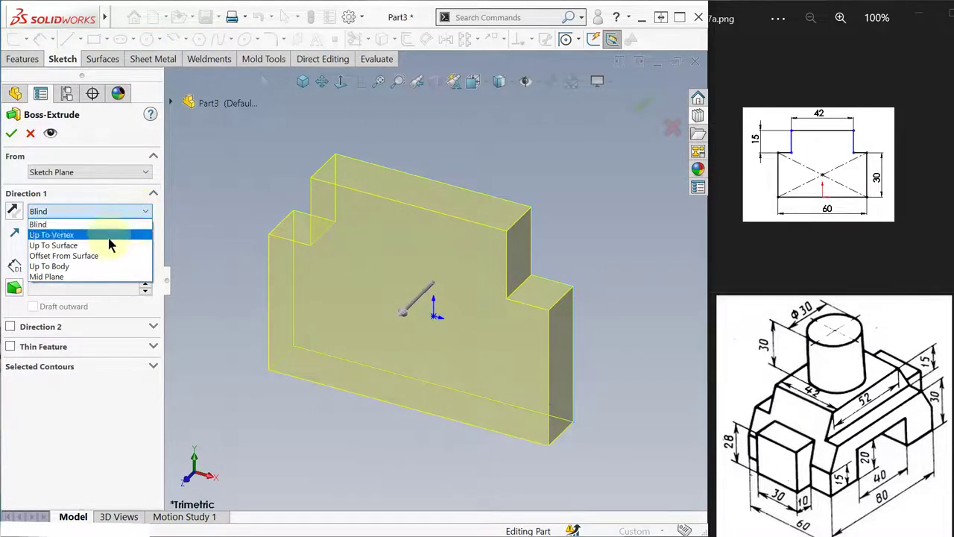
pyautogui.click(88, 277)
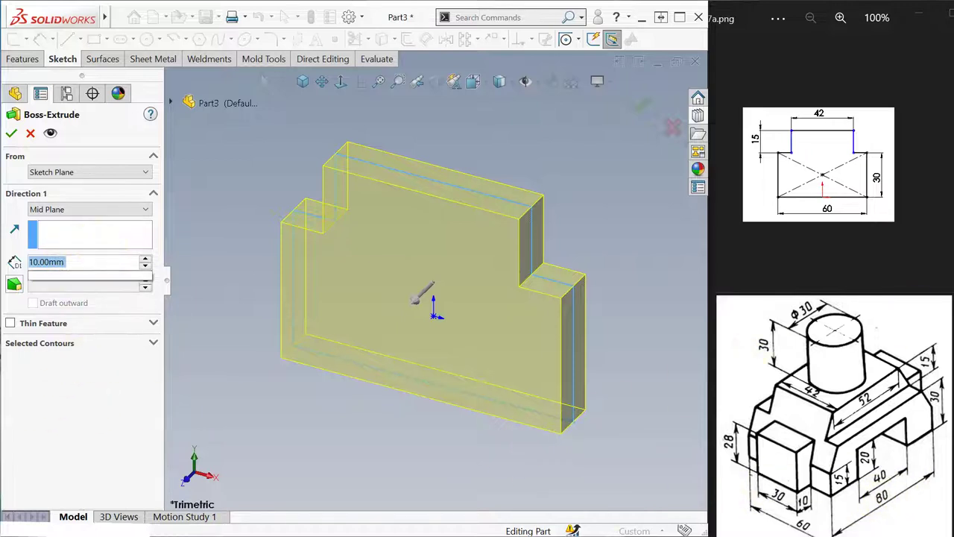
pyautogui.write('80')
pyautogui.press('Return')
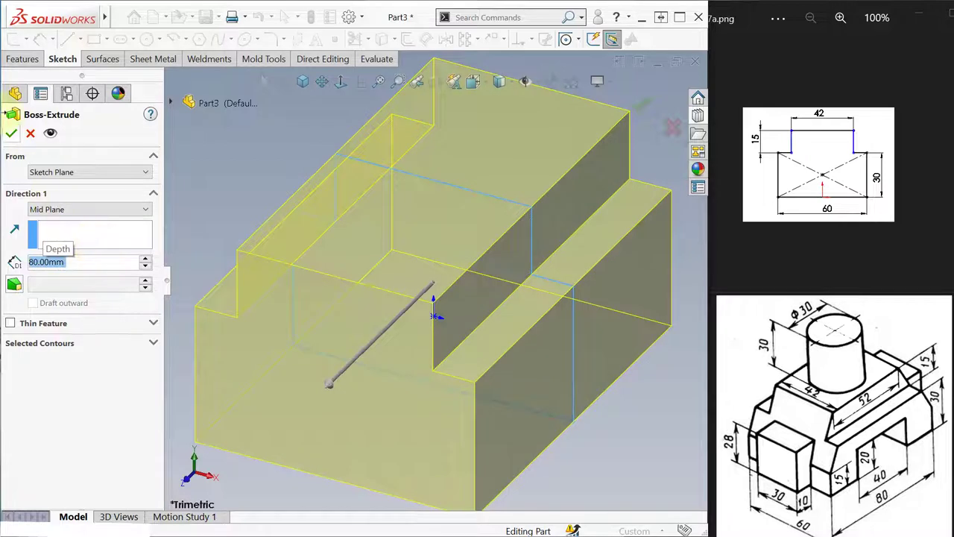
pyautogui.click(11, 134)
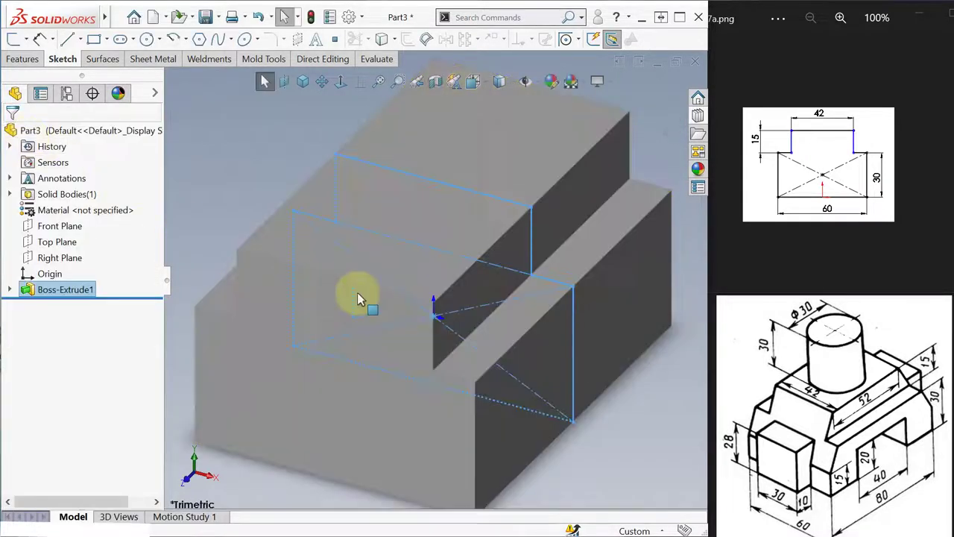
# Display the kang27b.png trapezoid reference drawing
pyautogui.scroll(3, 357, 293)
pyautogui.click(580, 382)
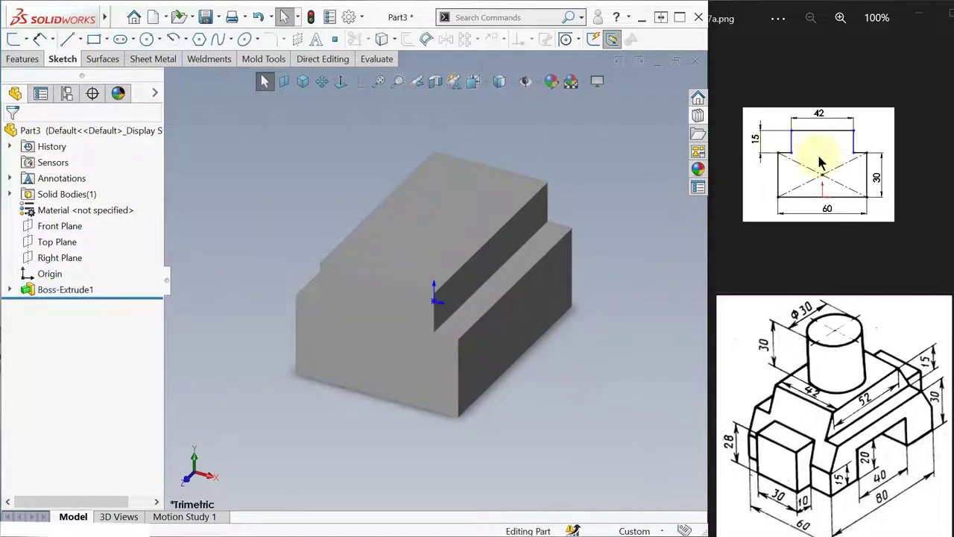
pyautogui.click(924, 164)
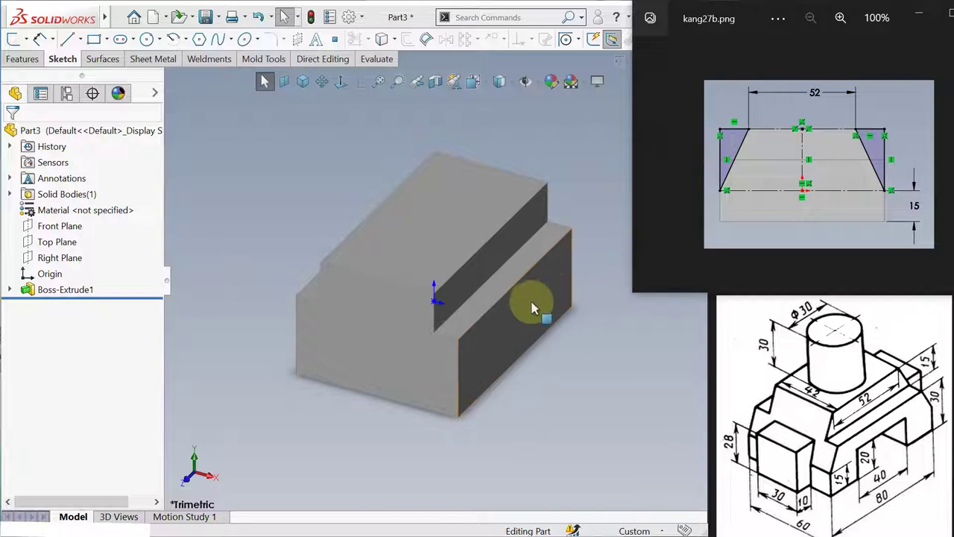
# Start a sketch on the block's right end face, viewed normal to it
pyautogui.click(526, 307)
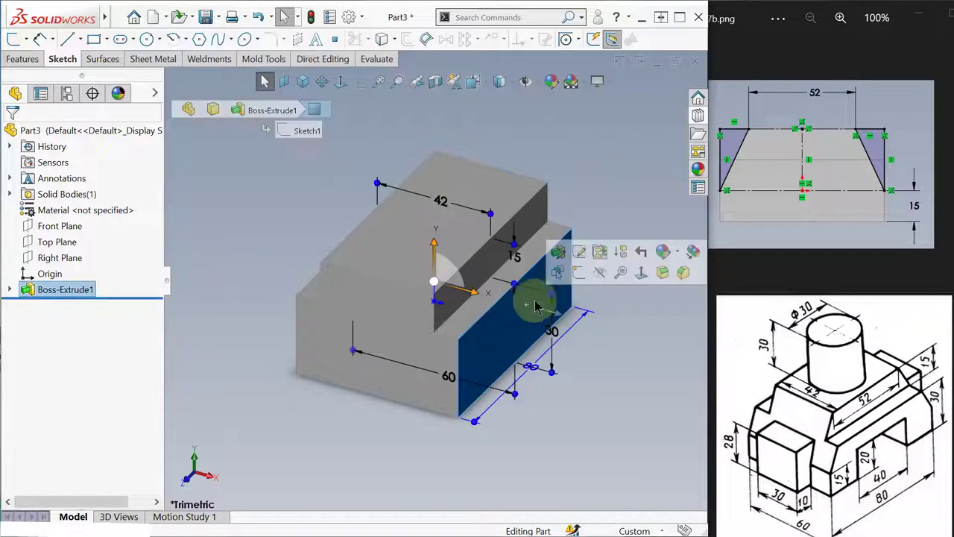
pyautogui.click(578, 274)
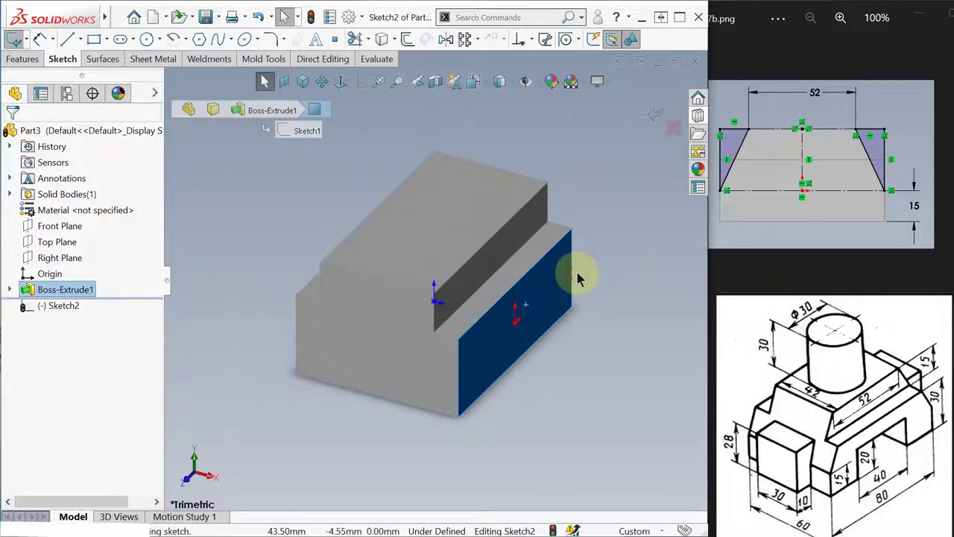
pyautogui.click(338, 82)
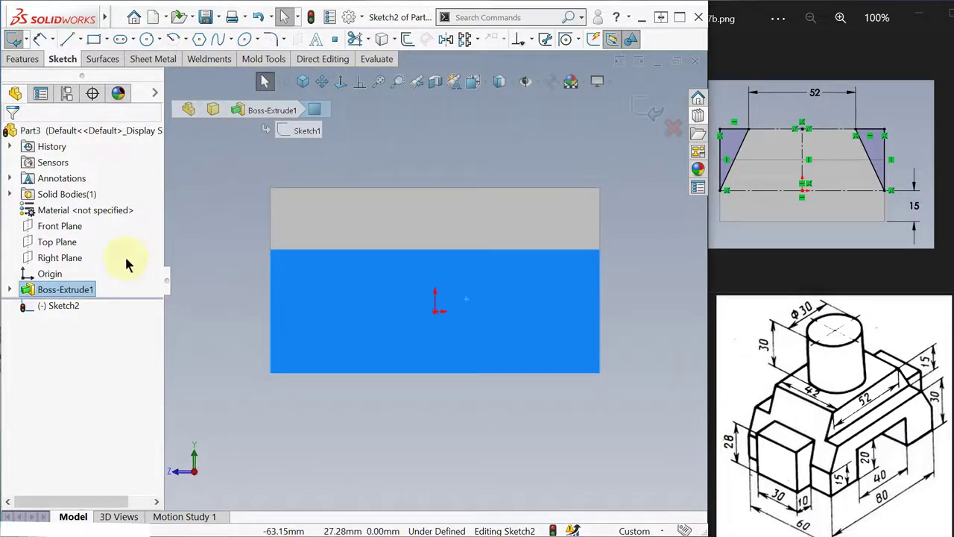
# Draw a horizontal centerline across the face, dimensioned 15 mm from the bottom edge
pyautogui.press('s')
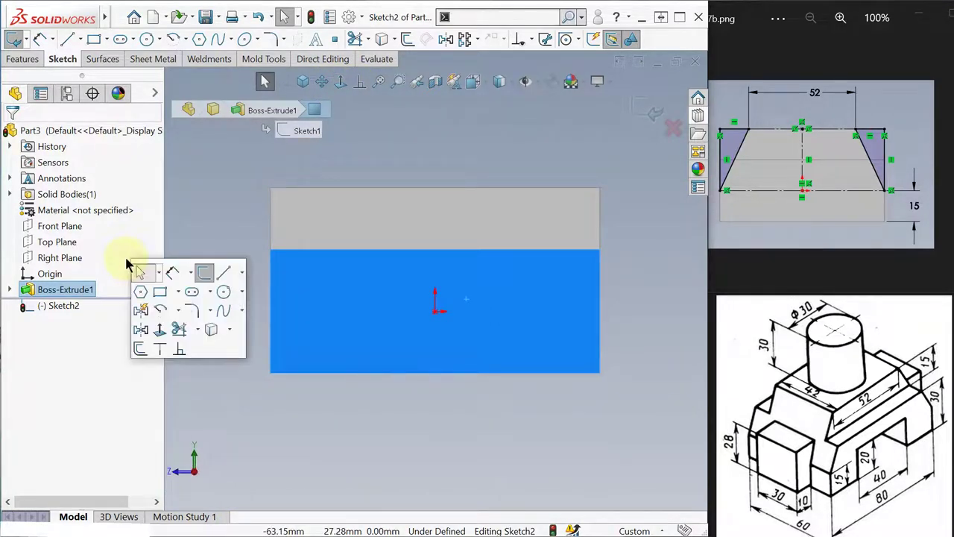
pyautogui.click(240, 277)
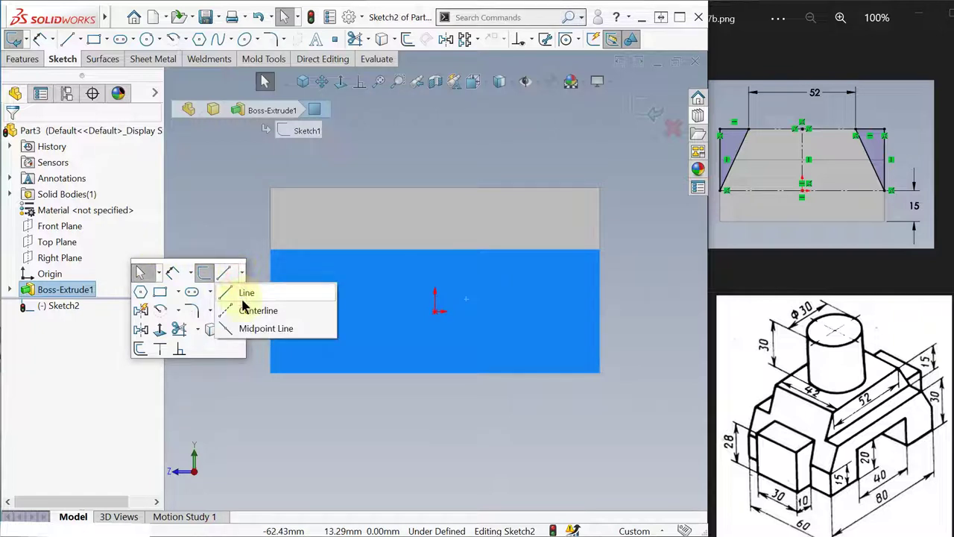
pyautogui.click(247, 308)
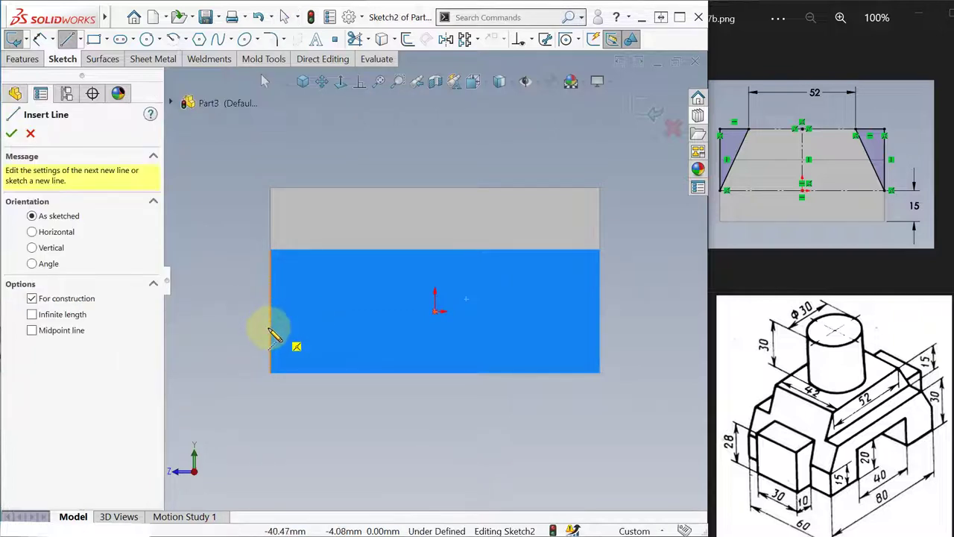
pyautogui.moveTo(271, 328); pyautogui.dragTo(598, 328)
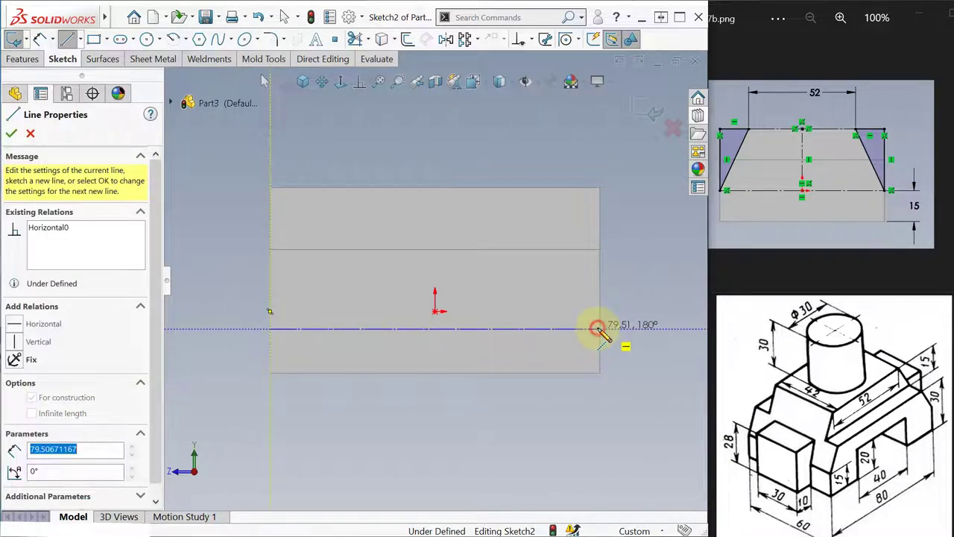
pyautogui.press('s')
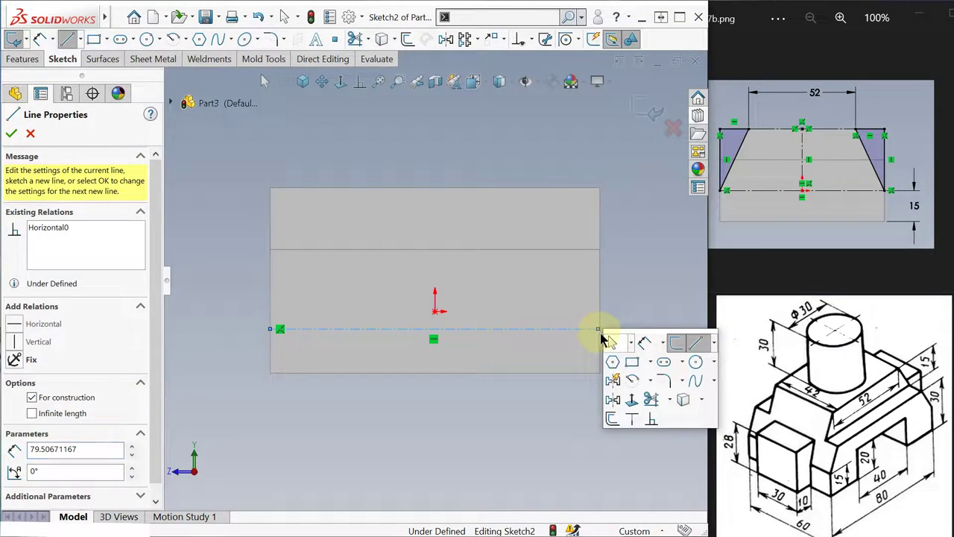
pyautogui.click(646, 342)
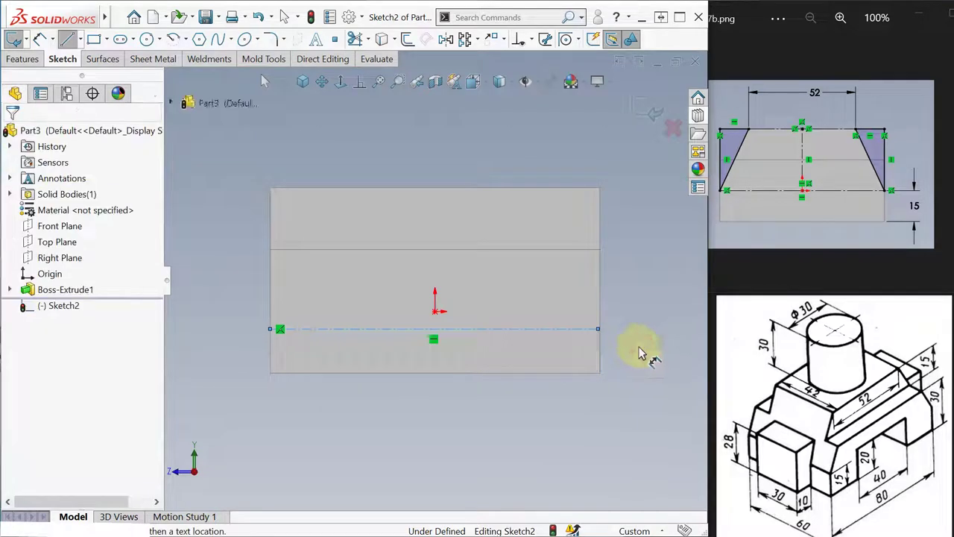
pyautogui.click(549, 330)
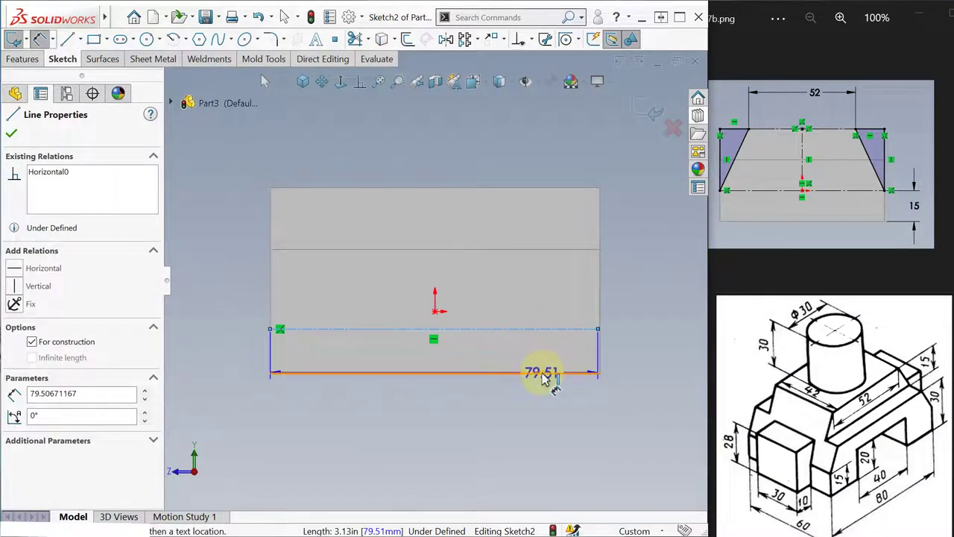
pyautogui.click(559, 374)
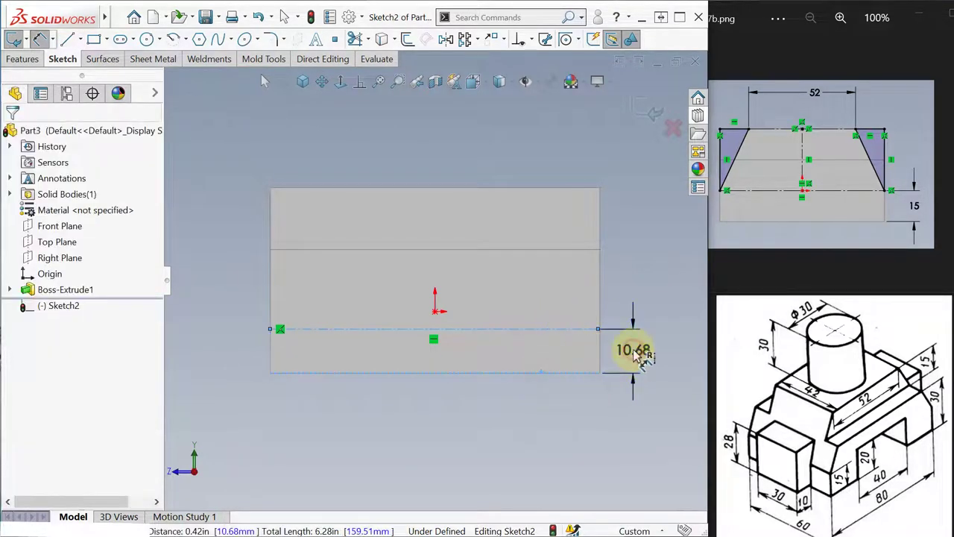
pyautogui.click(641, 360)
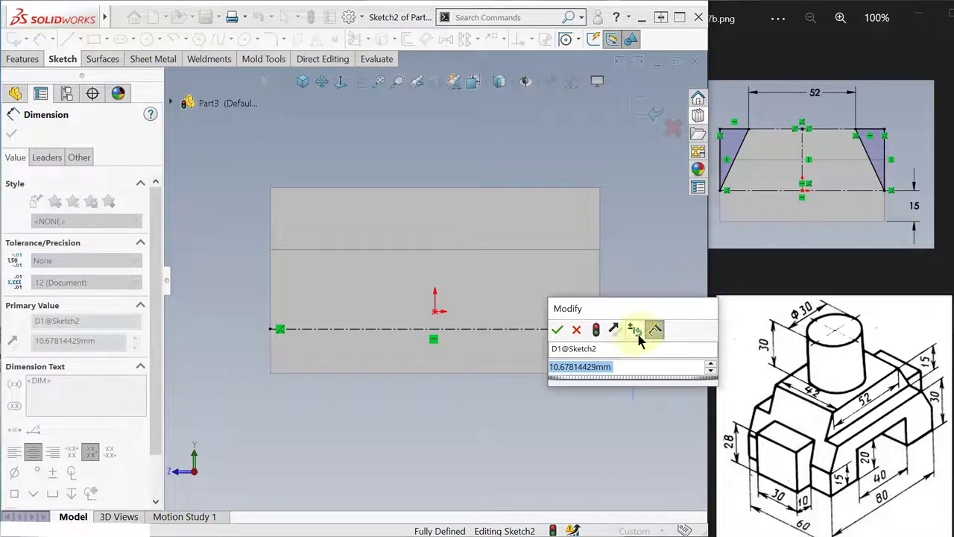
pyautogui.write('15')
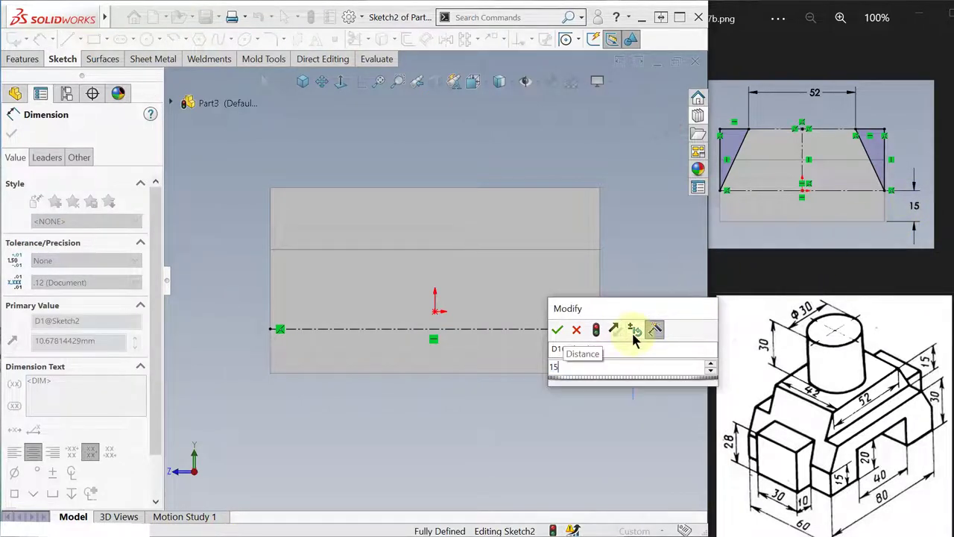
pyautogui.press('Return')
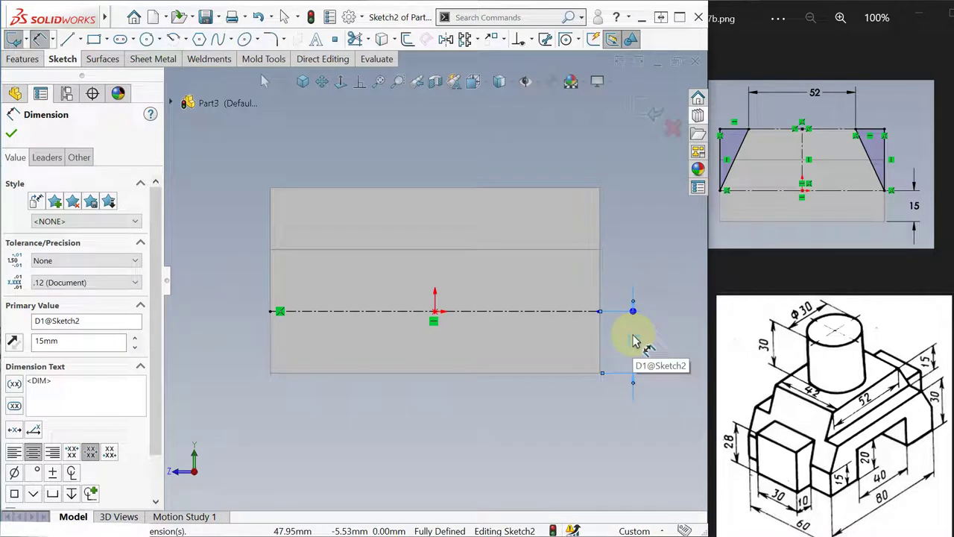
pyautogui.click(10, 134)
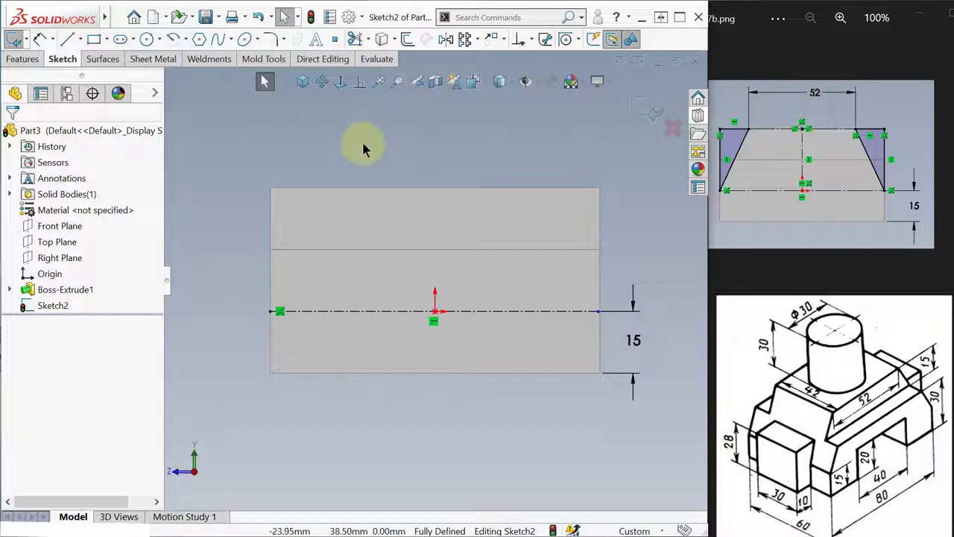
# Draw a horizontal line above the block and dimension it 52 mm long
pyautogui.press('s')
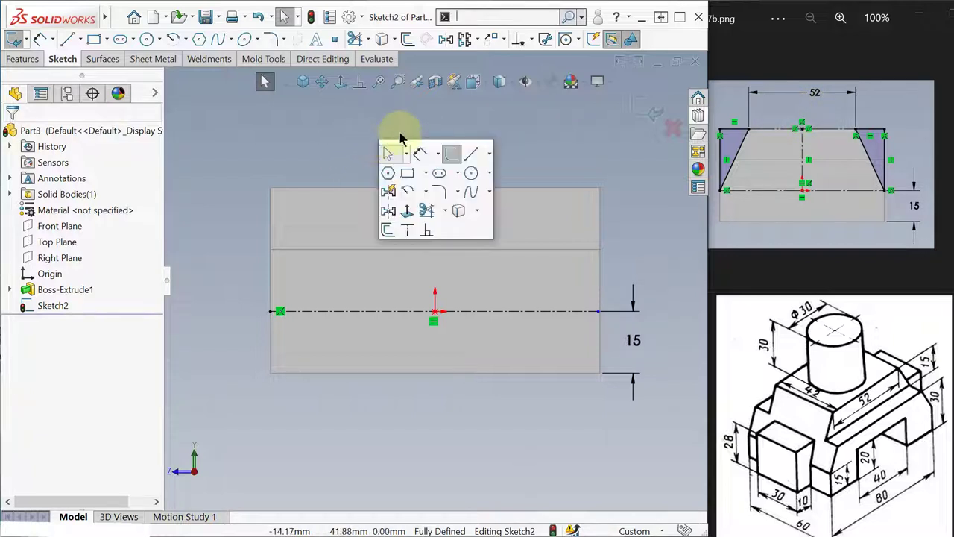
pyautogui.click(472, 155)
pyautogui.click(389, 124)
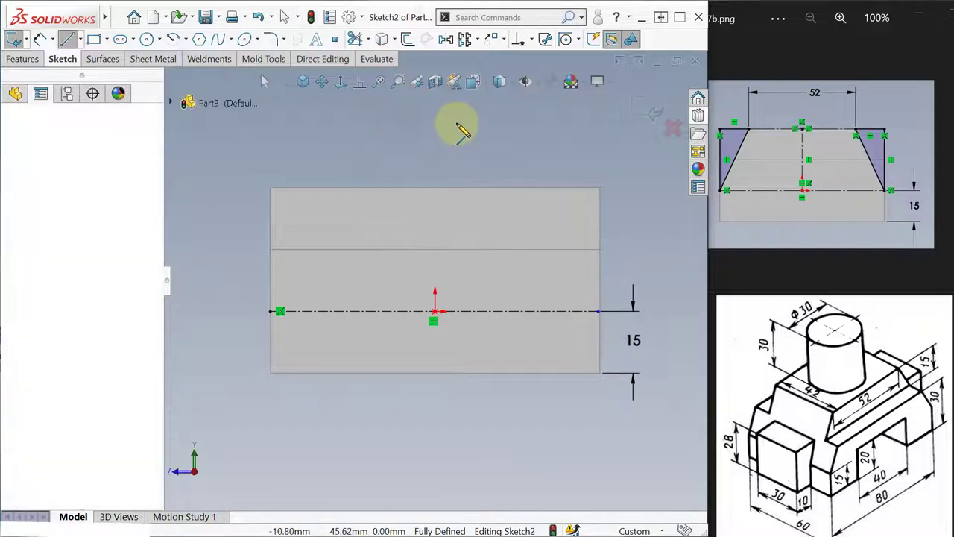
pyautogui.click(540, 124)
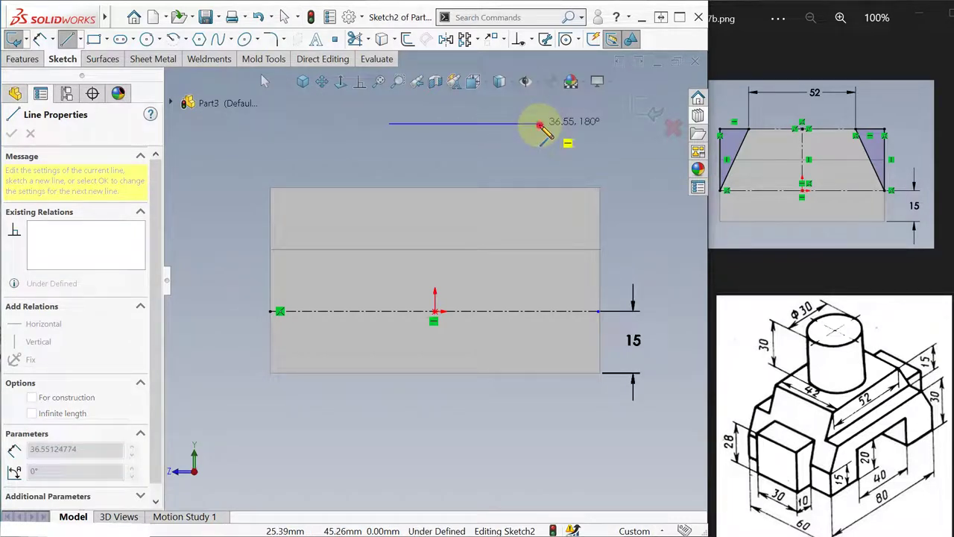
pyautogui.press('s')
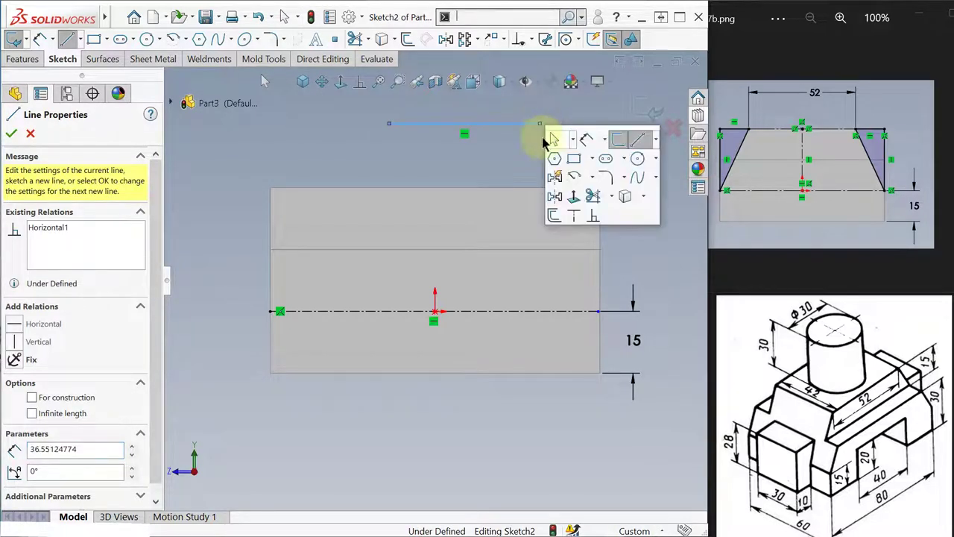
pyautogui.click(579, 144)
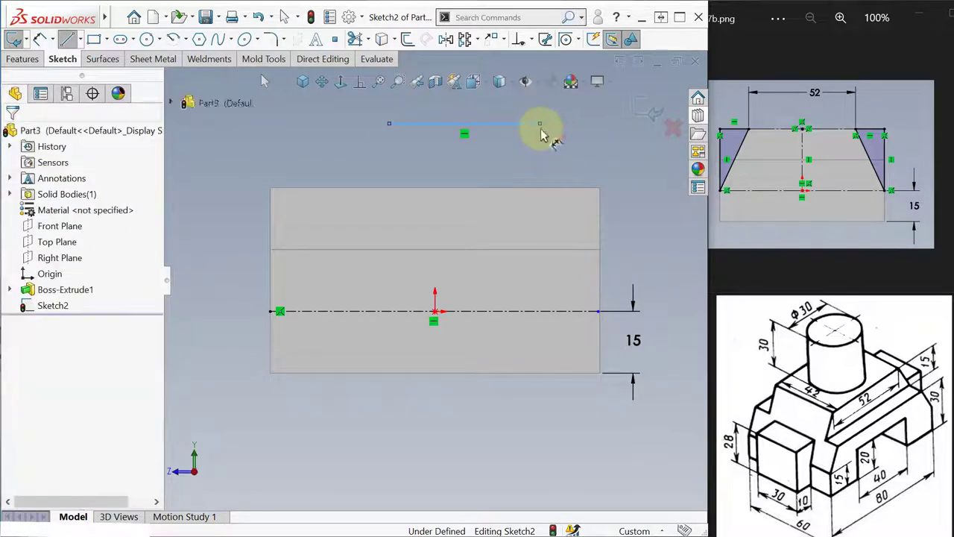
pyautogui.click(493, 123)
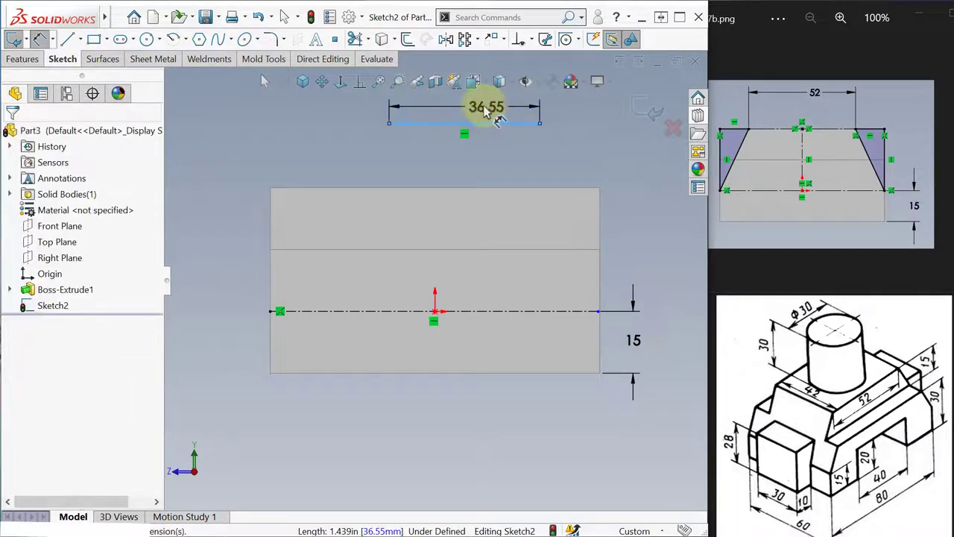
pyautogui.click(486, 108)
pyautogui.write('52')
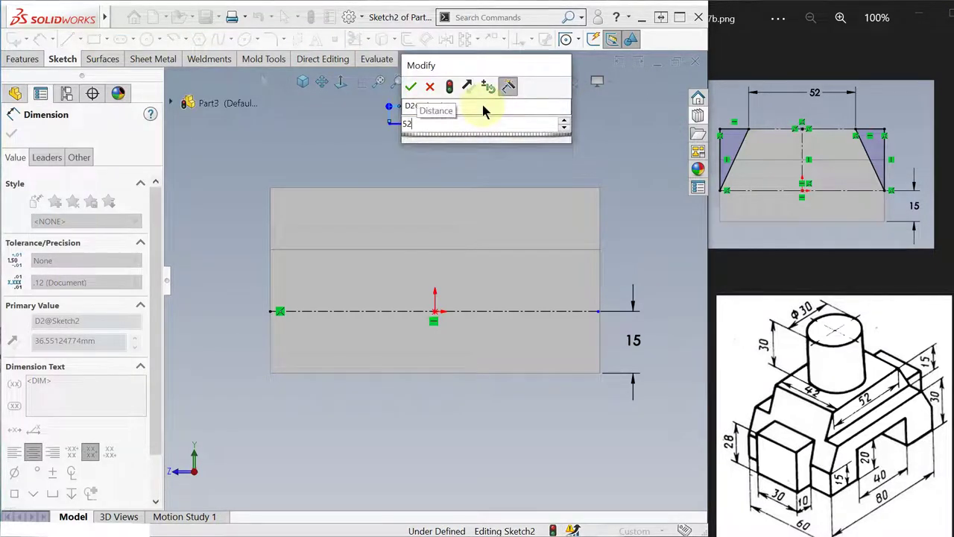
pyautogui.press('Return')
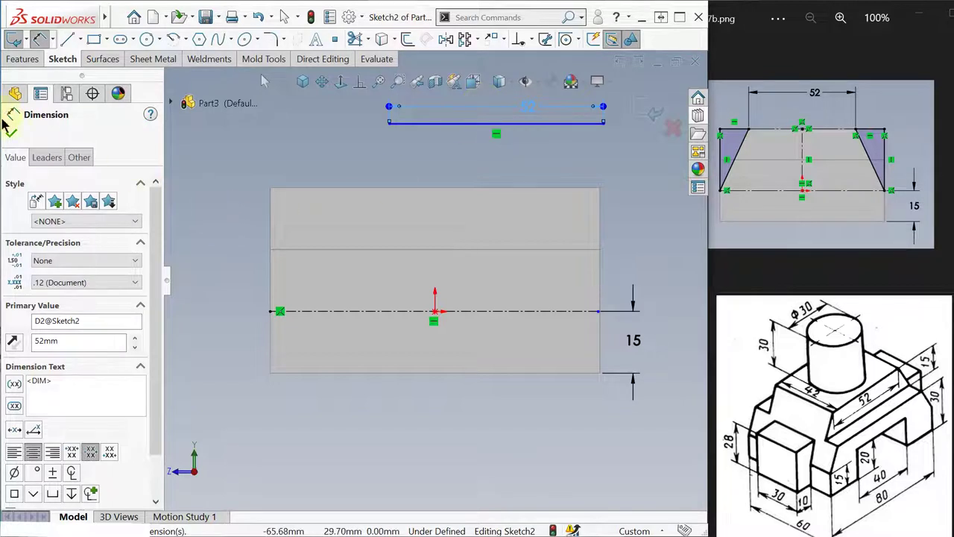
pyautogui.click(13, 135)
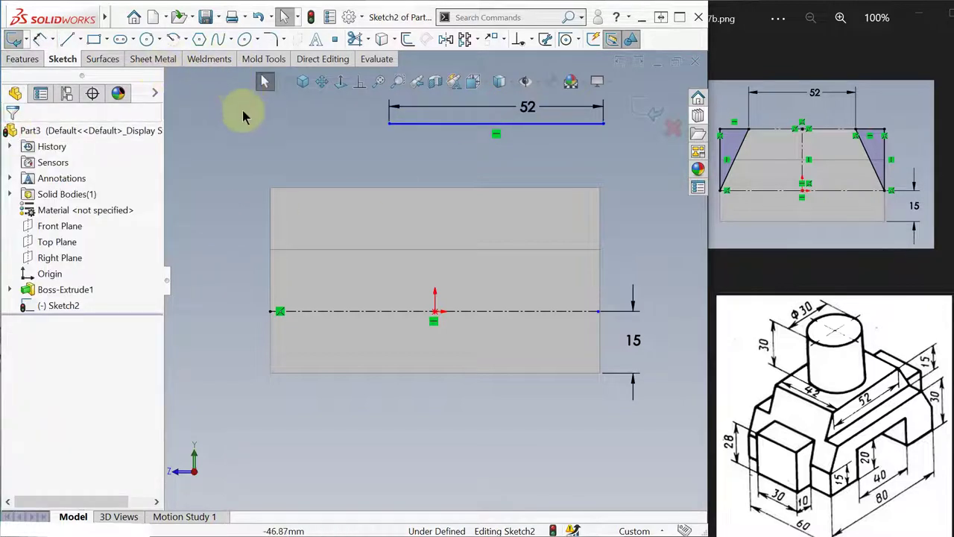
# Make the 52 mm line's midpoint coincident with the block's top-edge midpoint
pyautogui.click(360, 87)
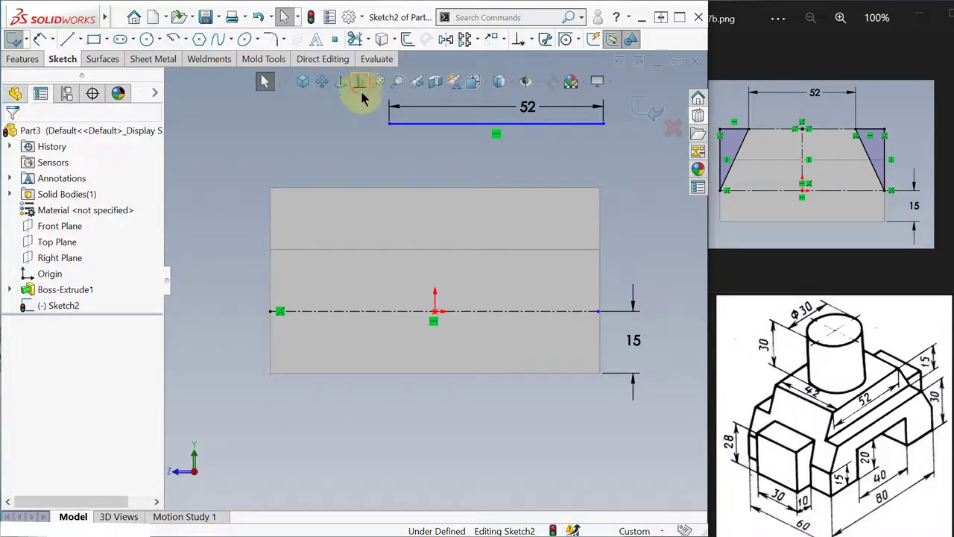
pyautogui.rightClick(483, 126)
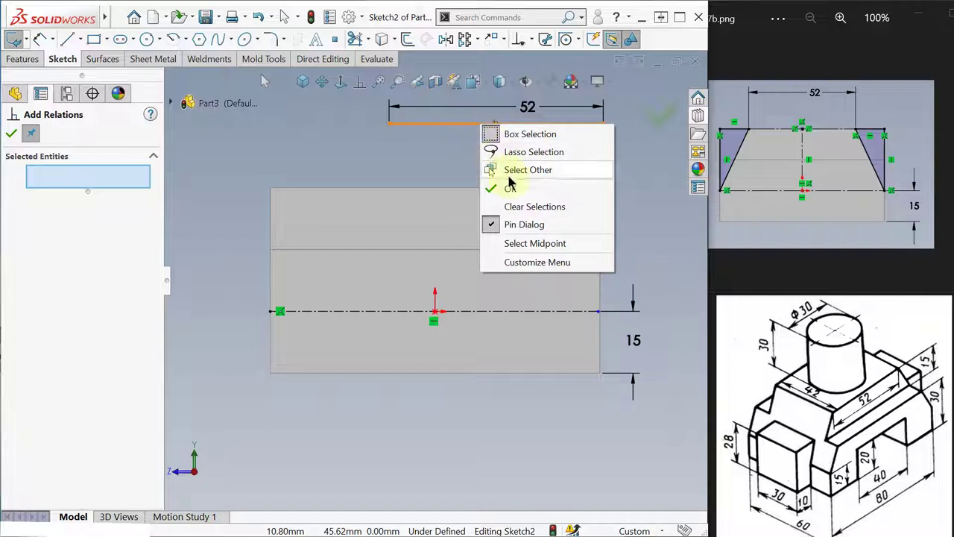
pyautogui.click(533, 244)
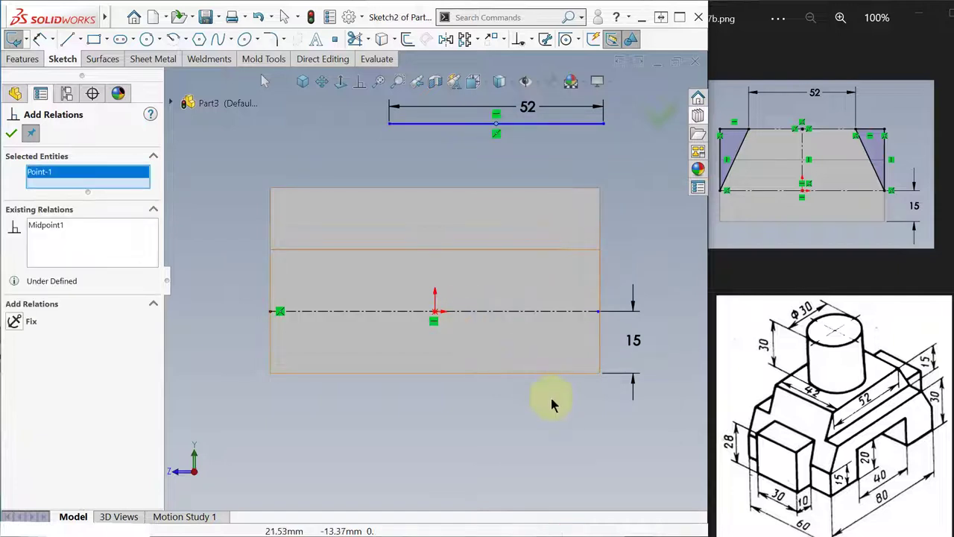
pyautogui.rightClick(418, 191)
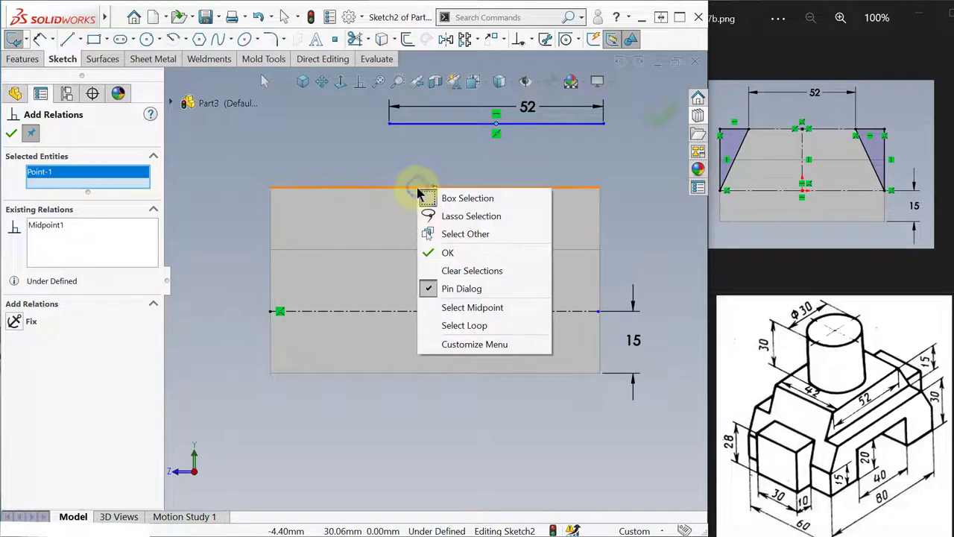
pyautogui.click(479, 307)
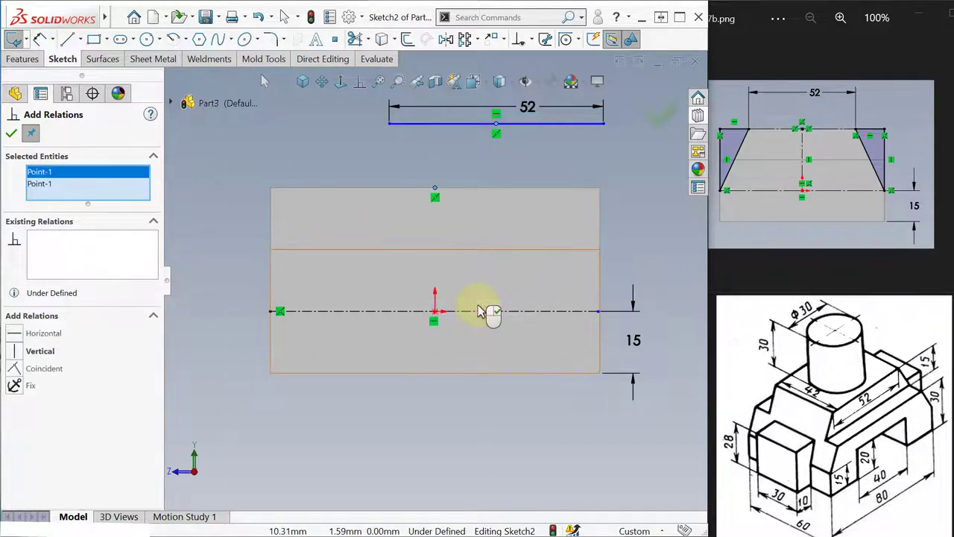
pyautogui.click(14, 370)
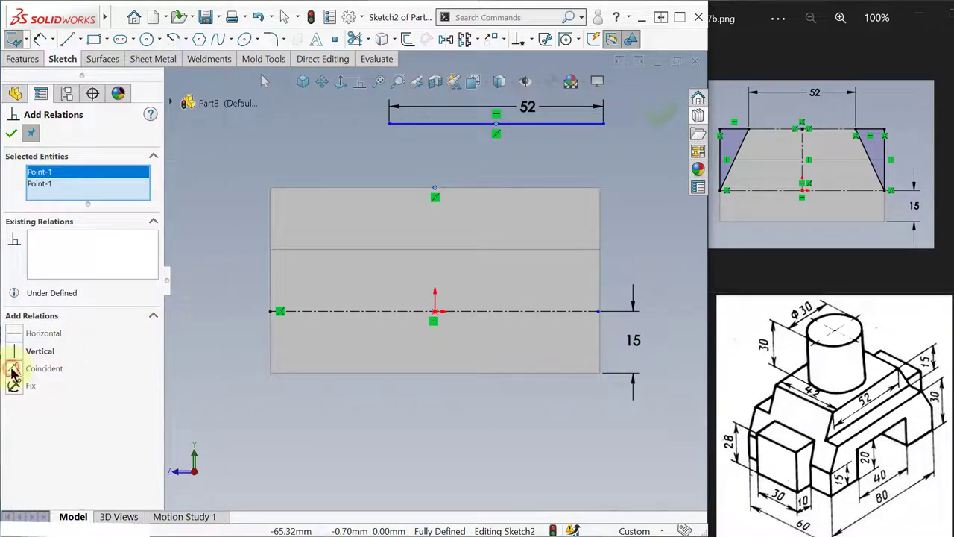
pyautogui.click(11, 133)
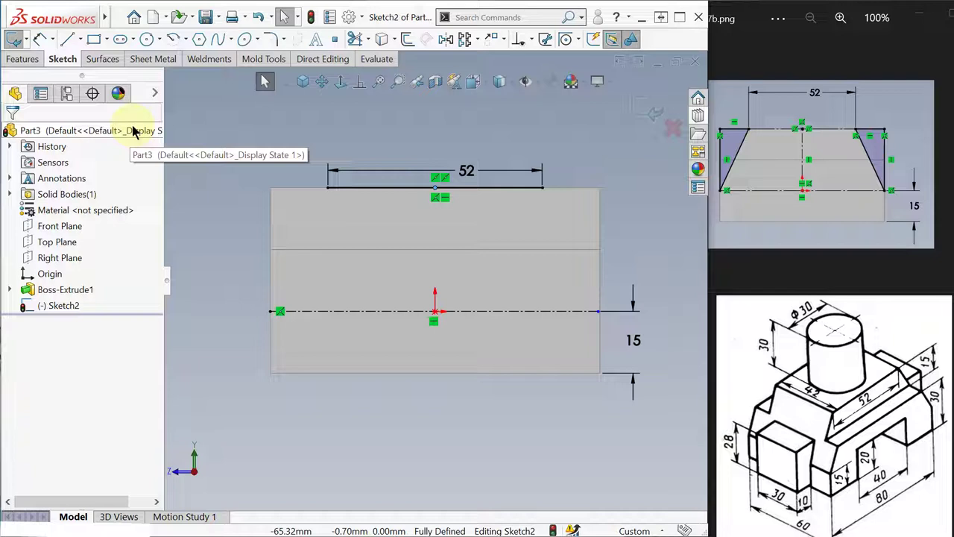
# Draw a closed left taper triangle: 52 line's left end, centreline's left end, top-left corner
pyautogui.press('s')
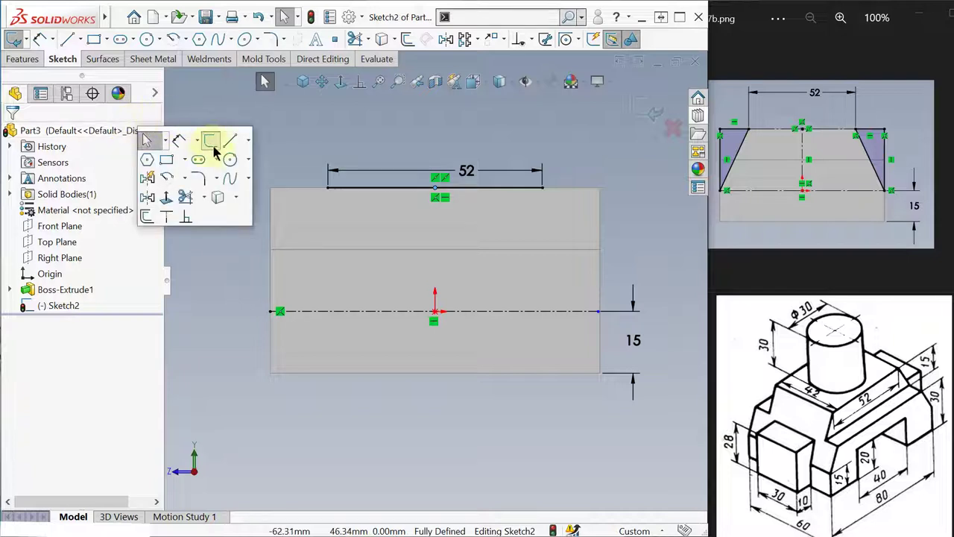
pyautogui.click(228, 142)
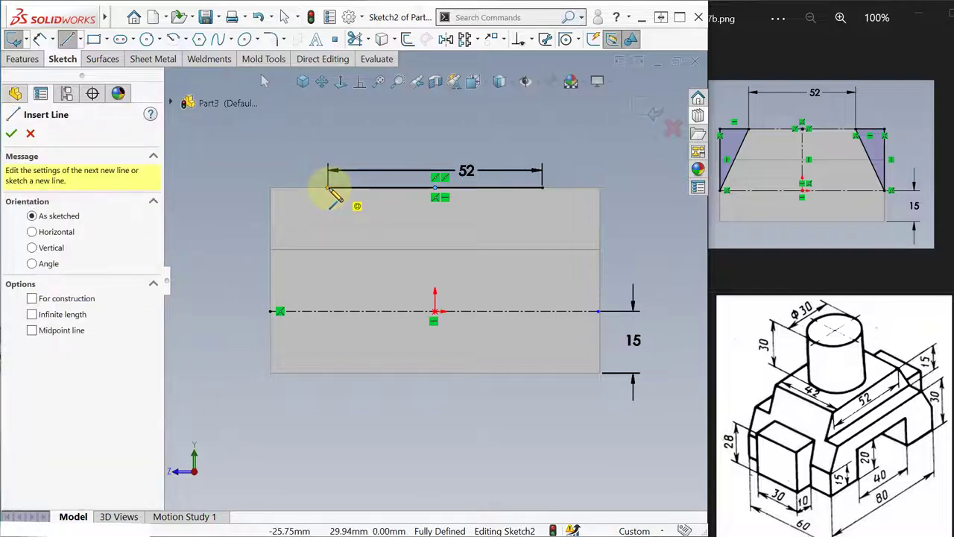
pyautogui.click(329, 188)
pyautogui.click(273, 311)
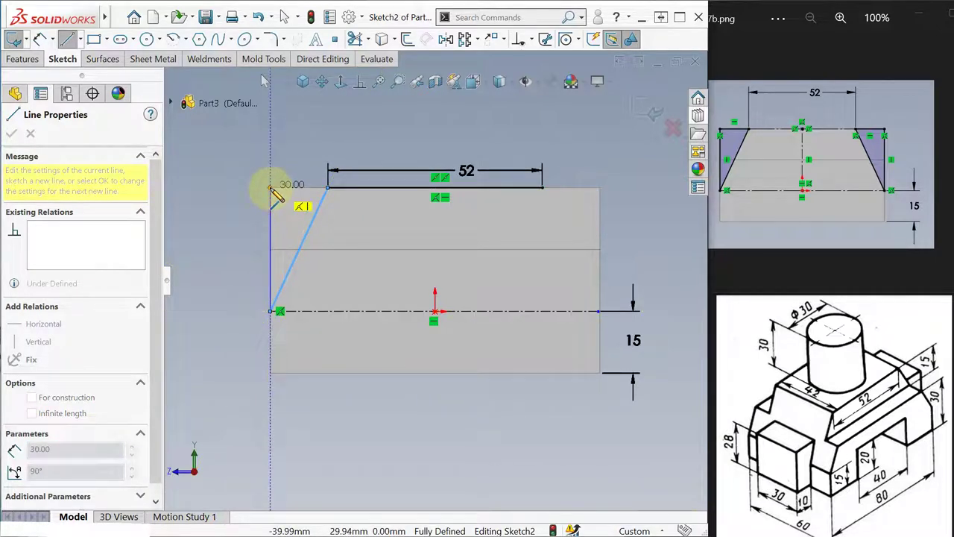
pyautogui.click(270, 187)
pyautogui.click(328, 188)
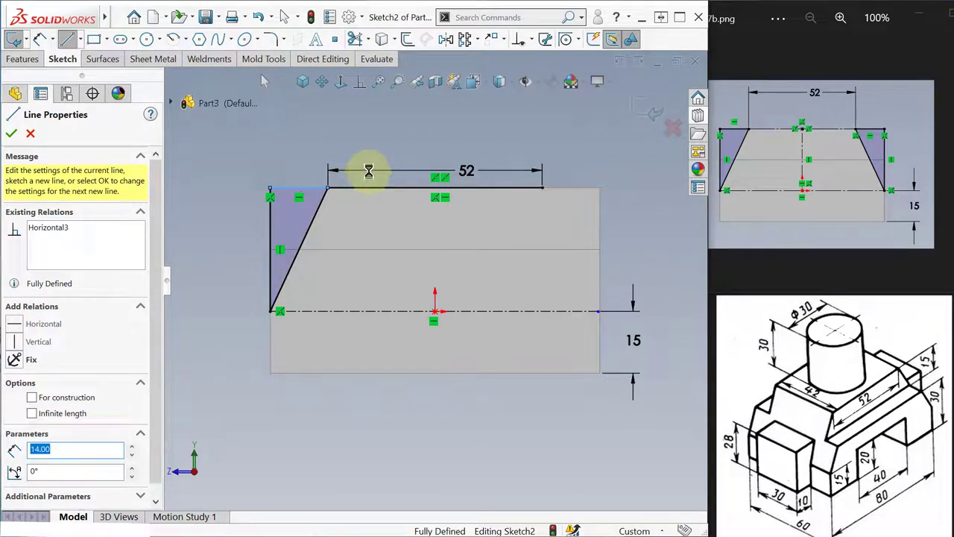
pyautogui.press('Escape')
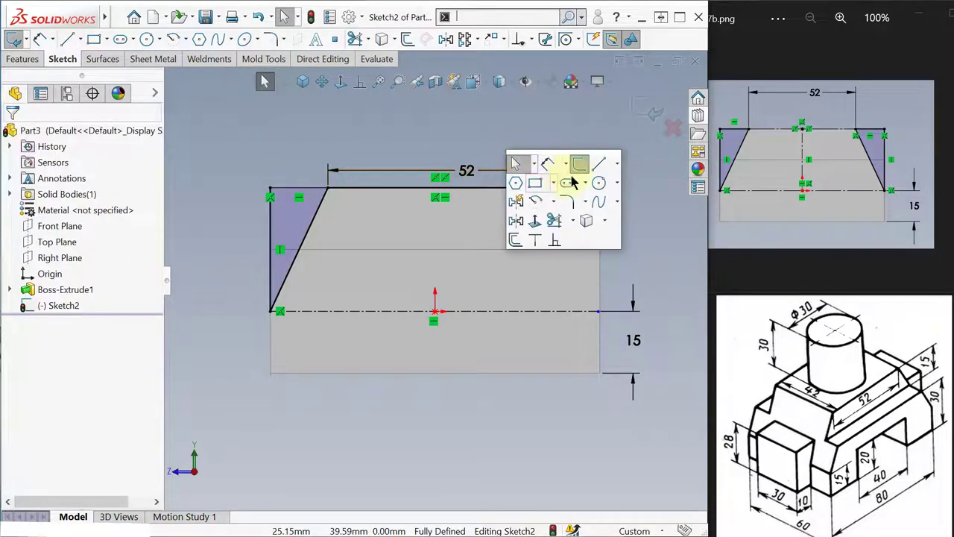
# Draw a slanted line from the centreline's right end to the 52 line's end, plus a vertical line
pyautogui.click(601, 165)
pyautogui.click(598, 311)
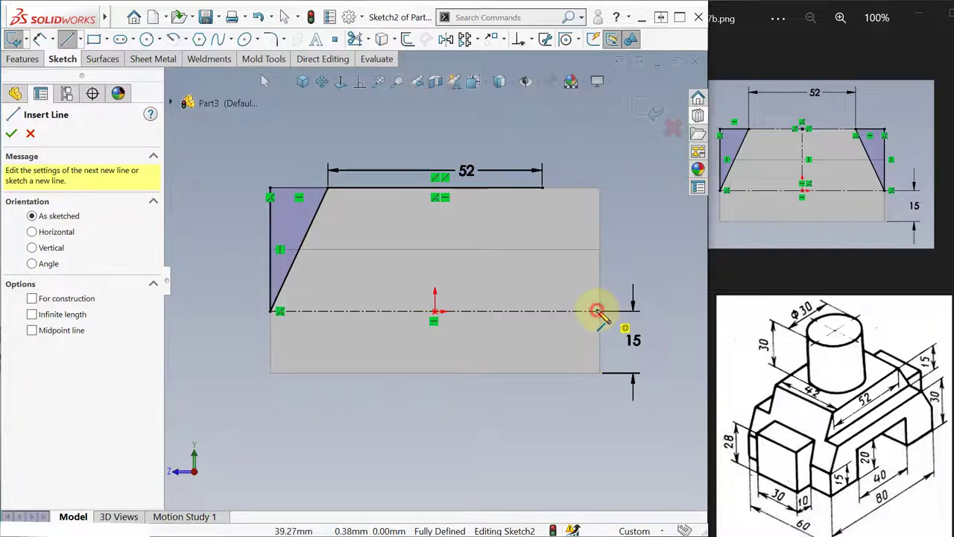
pyautogui.moveTo(598, 311)
pyautogui.mouseDown()
pyautogui.moveTo(559, 190)
pyautogui.moveTo(595, 192)
pyautogui.mouseUp()
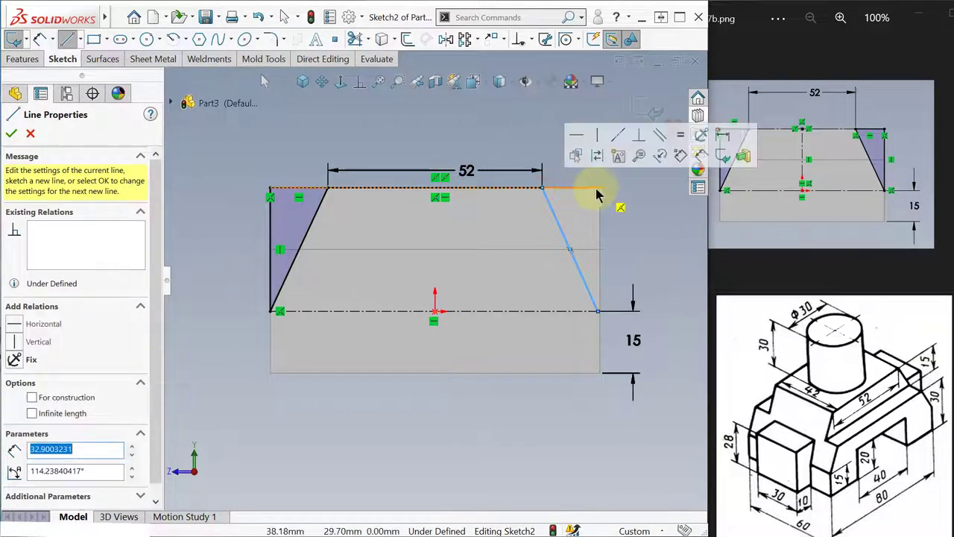
pyautogui.click(600, 191)
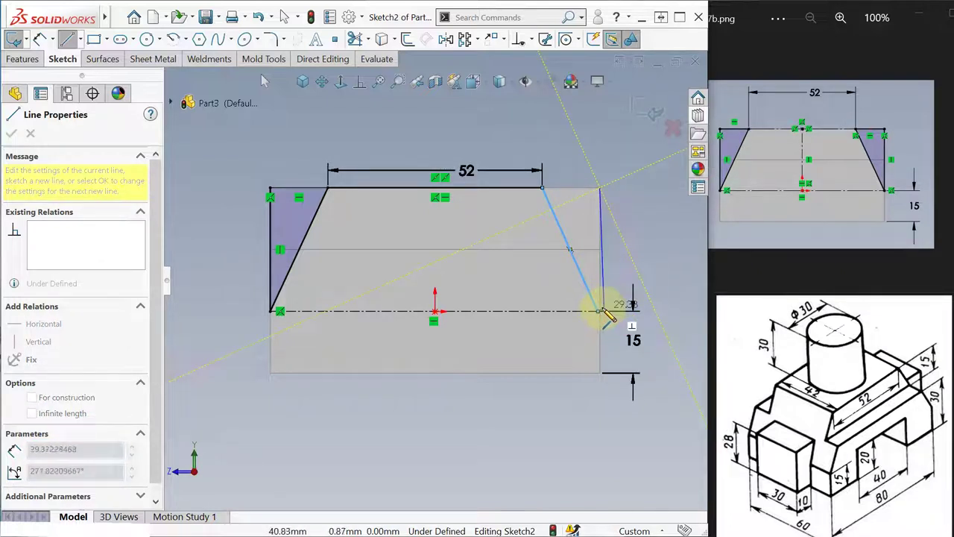
pyautogui.click(599, 311)
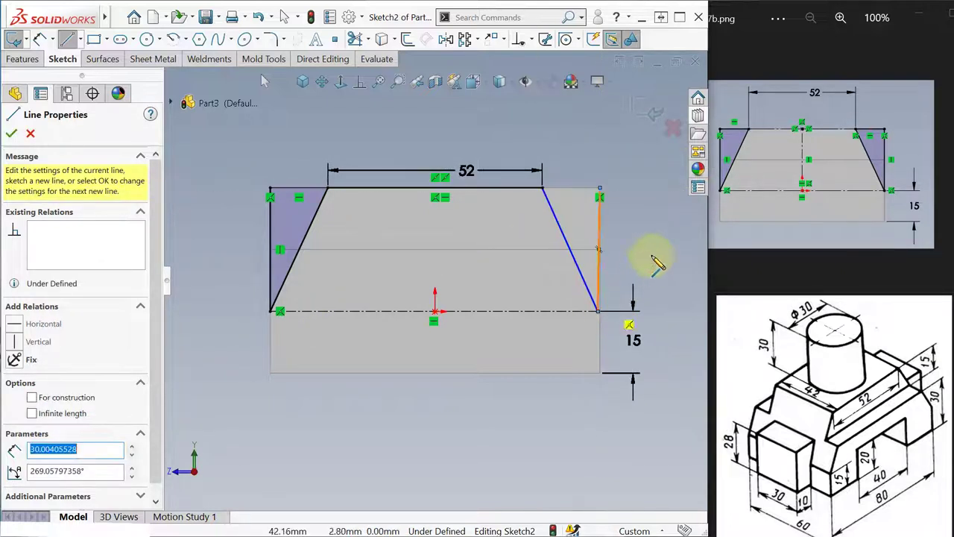
pyautogui.press('Escape')
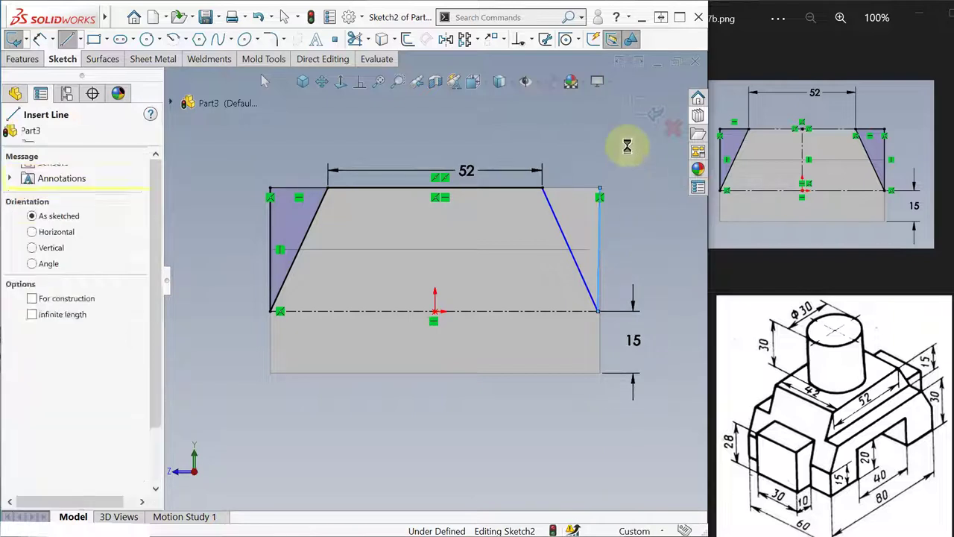
pyautogui.press('Escape')
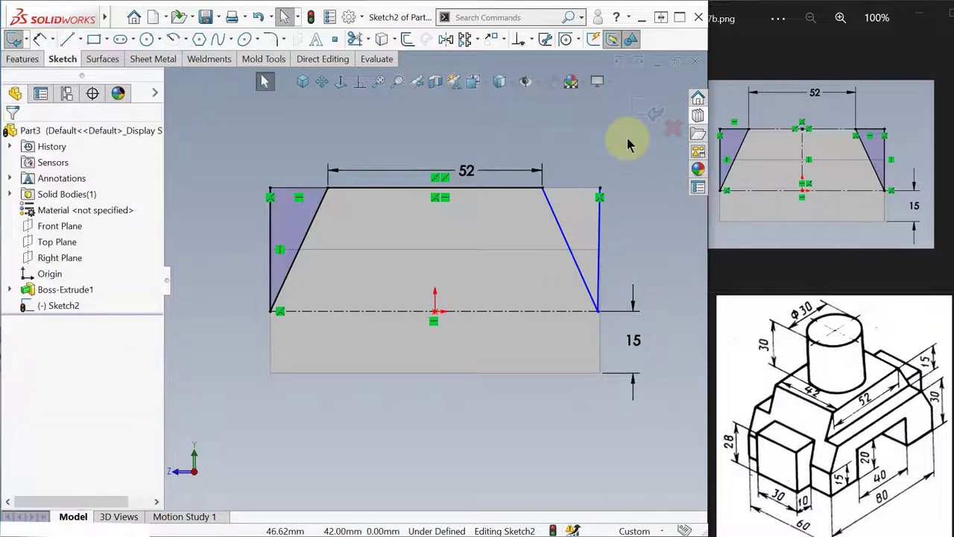
# Undo the right vertical line and delete the right slanted line
pyautogui.click(259, 16)
pyautogui.scroll(-4, 630, 237)
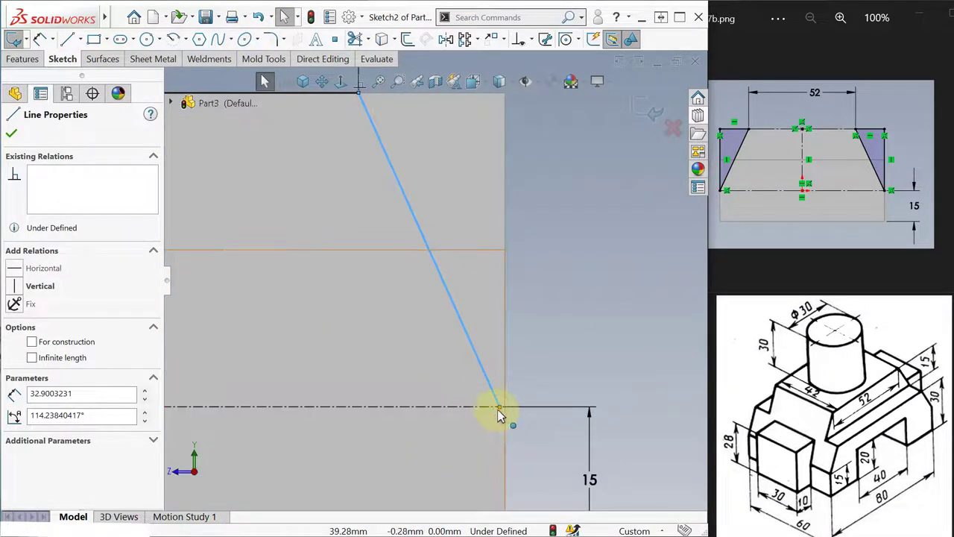
pyautogui.scroll(4, 305, 307)
pyautogui.click(413, 217)
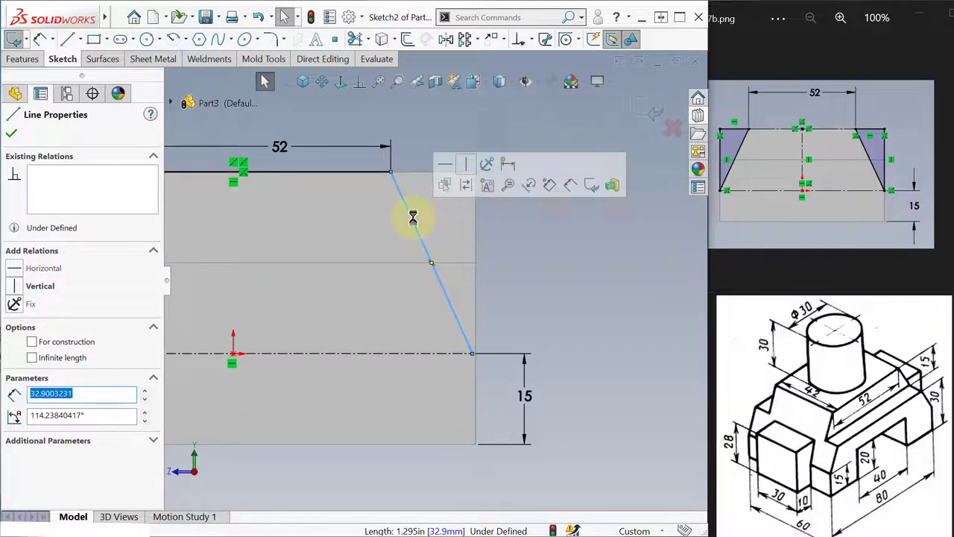
pyautogui.press('Delete')
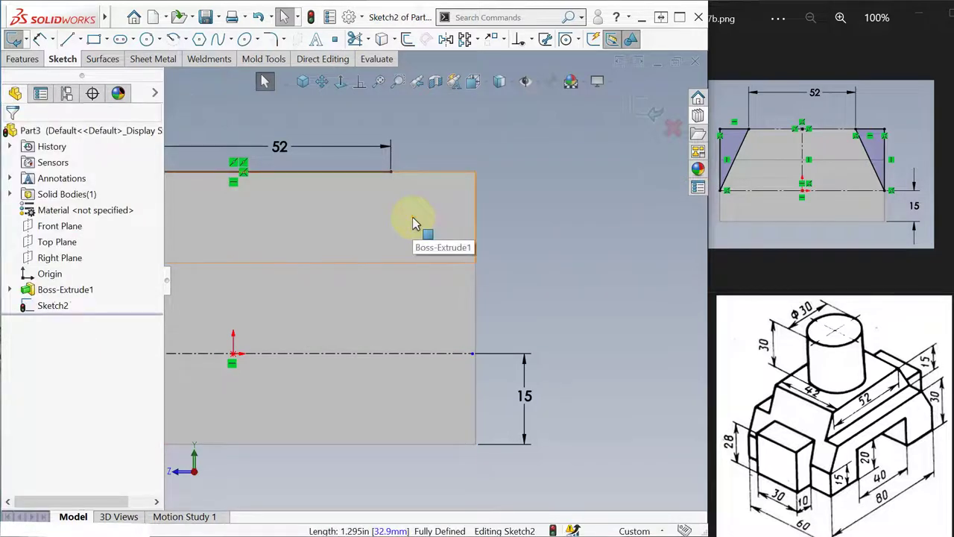
# Start two stray lines near the block's right side and cancel them
pyautogui.press('s')
pyautogui.click(505, 230)
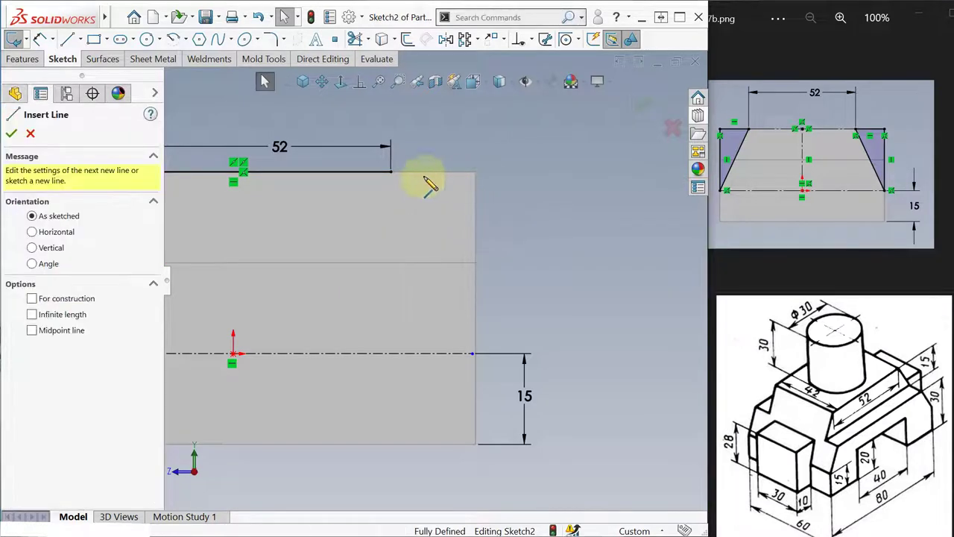
pyautogui.click(507, 228)
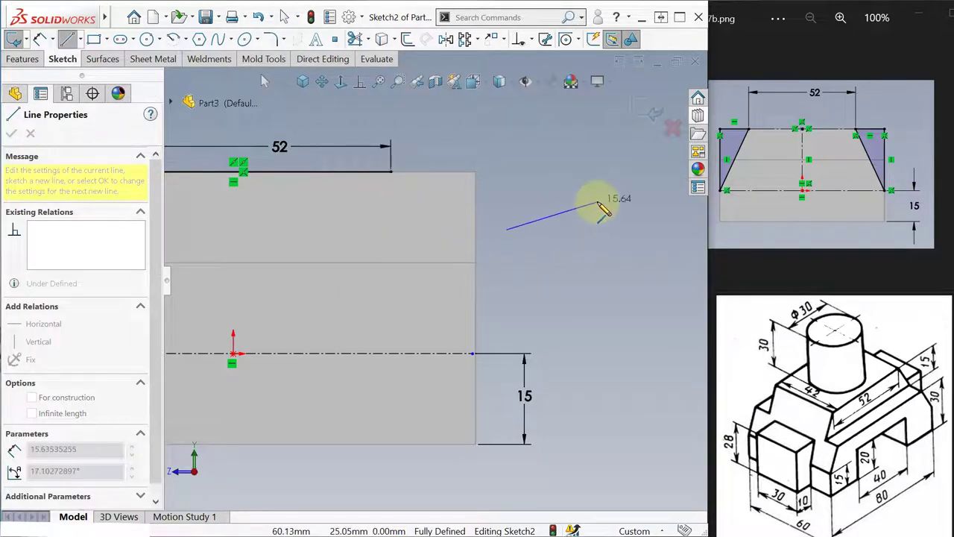
pyautogui.press('Escape')
pyautogui.press('s')
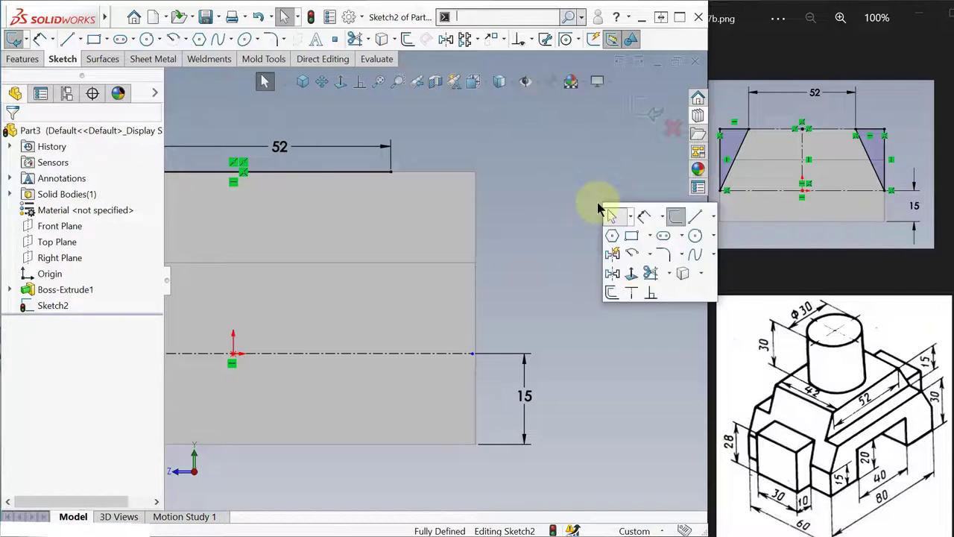
pyautogui.click(691, 217)
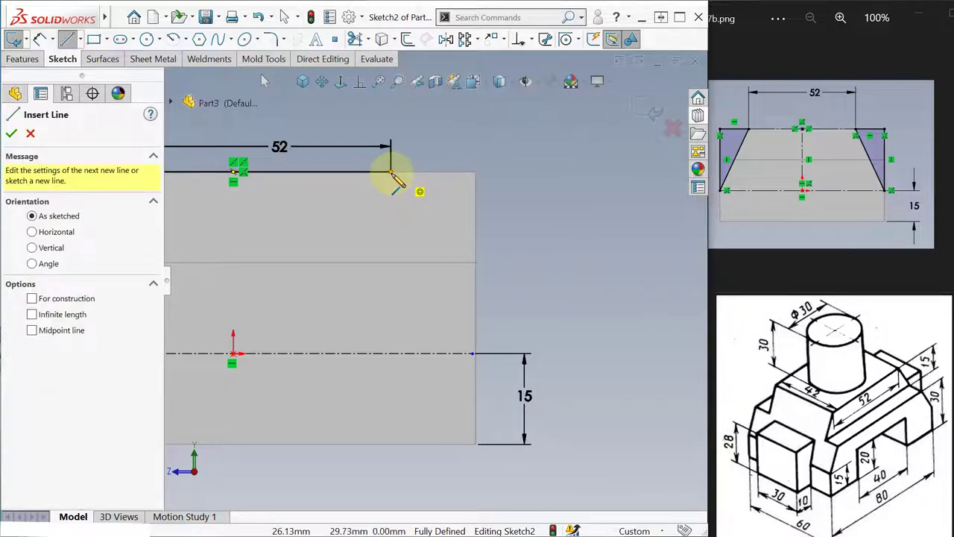
pyautogui.click(390, 173)
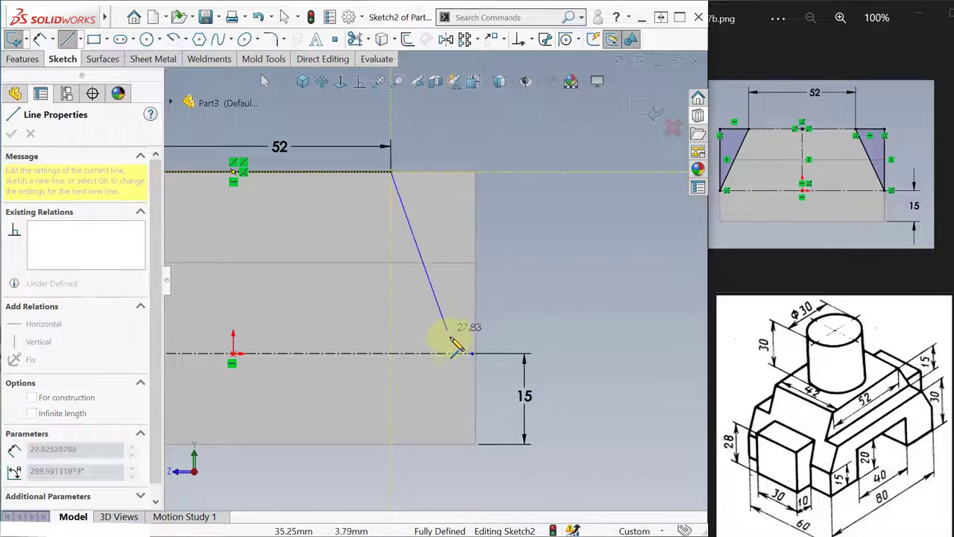
pyautogui.scroll(-5, 457, 349)
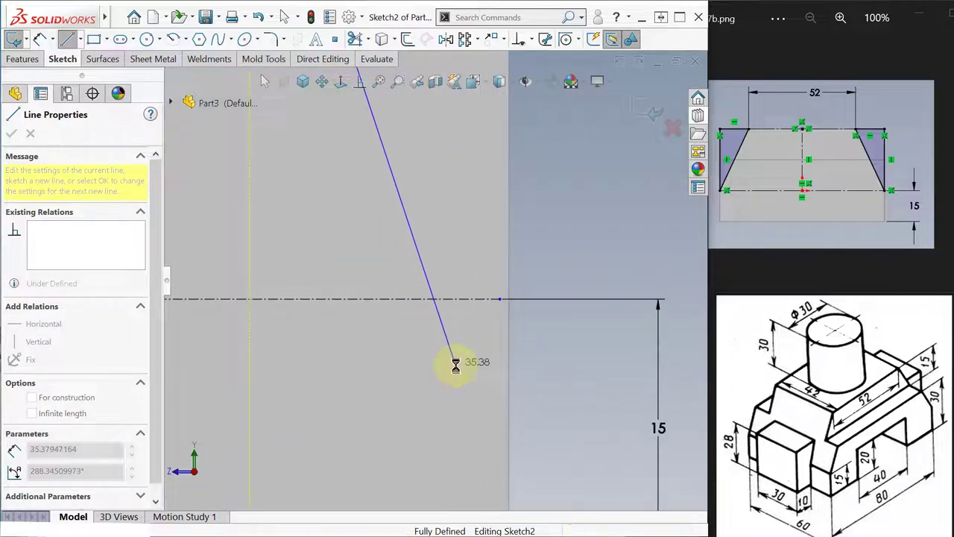
pyautogui.press('Escape')
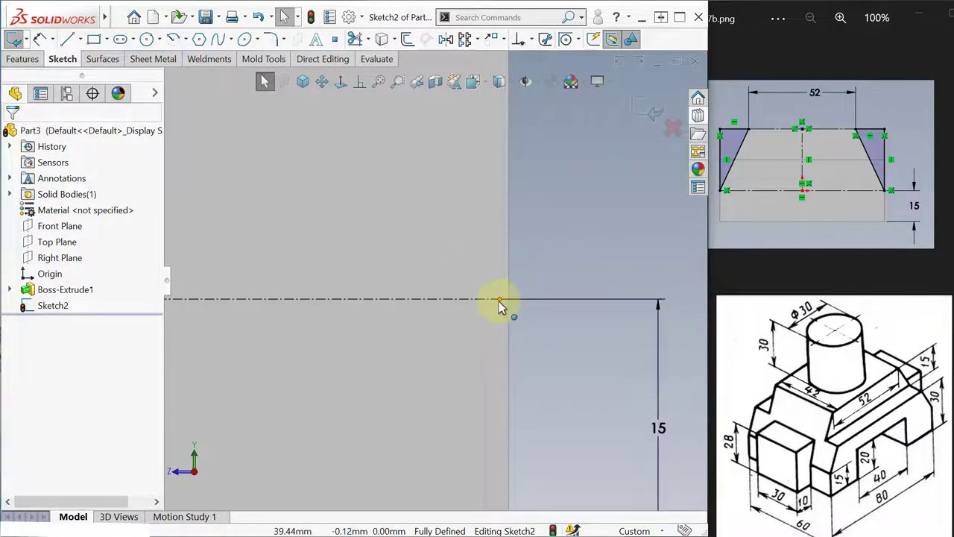
# Snap the centreline's right endpoint onto the block's right edge at x 40, y 0
pyautogui.moveTo(498, 299); pyautogui.dragTo(509, 298)
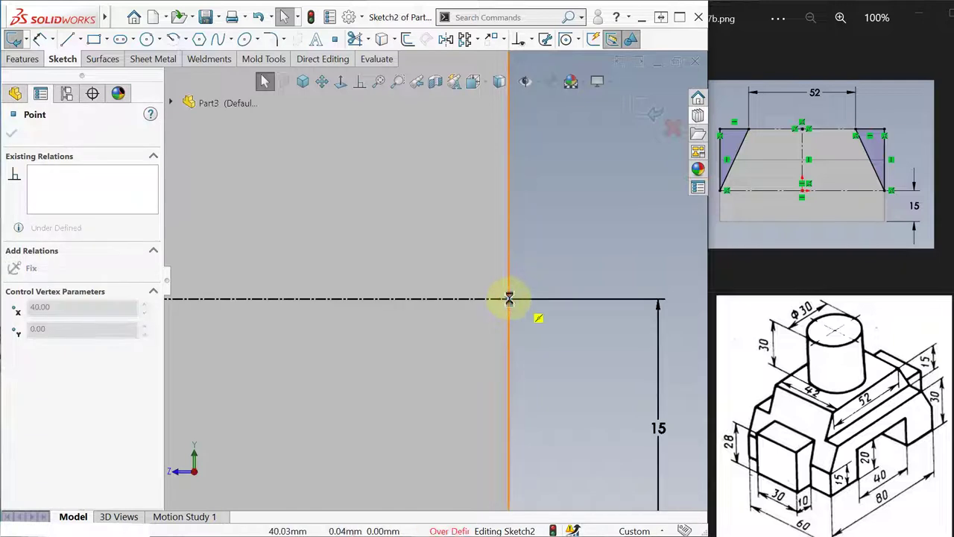
pyautogui.click(568, 279)
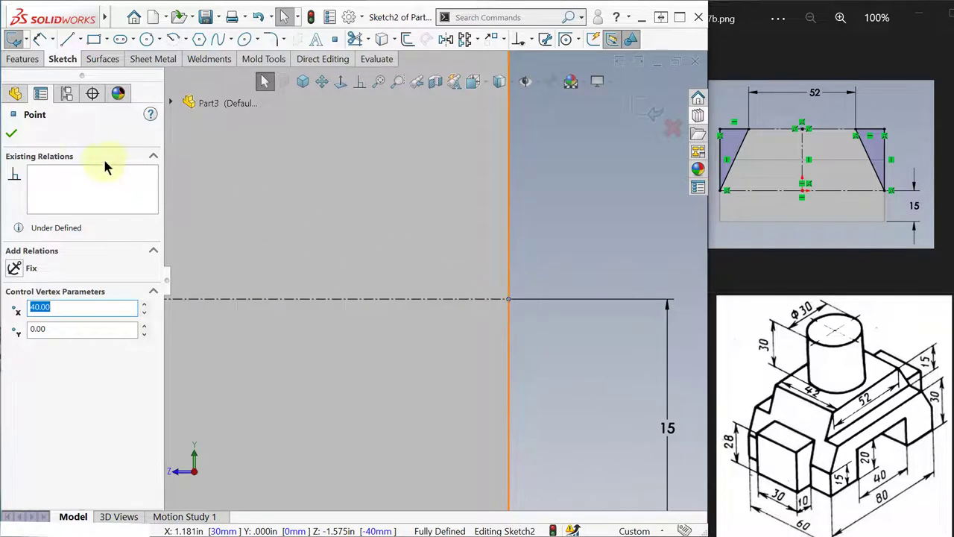
pyautogui.click(11, 133)
pyautogui.scroll(3, 440, 215)
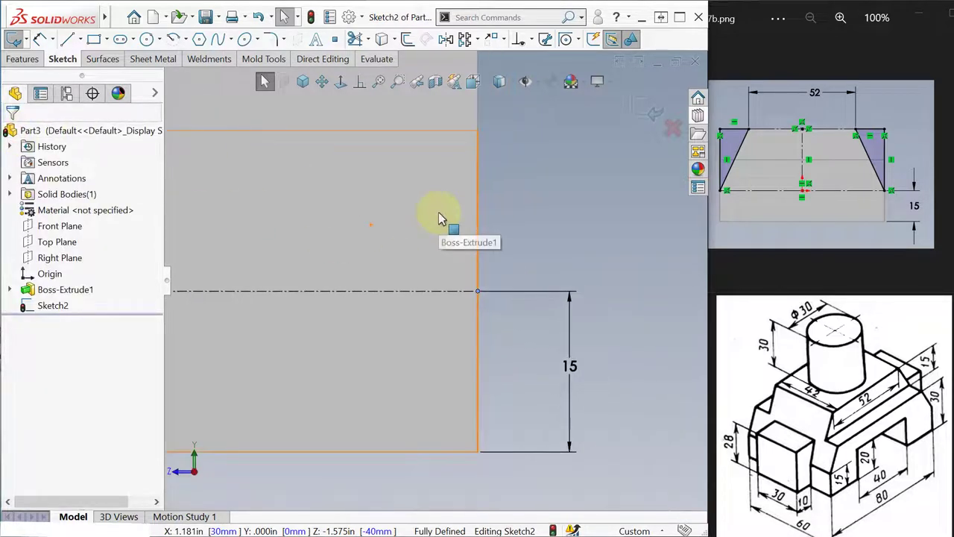
pyautogui.scroll(2, 477, 237)
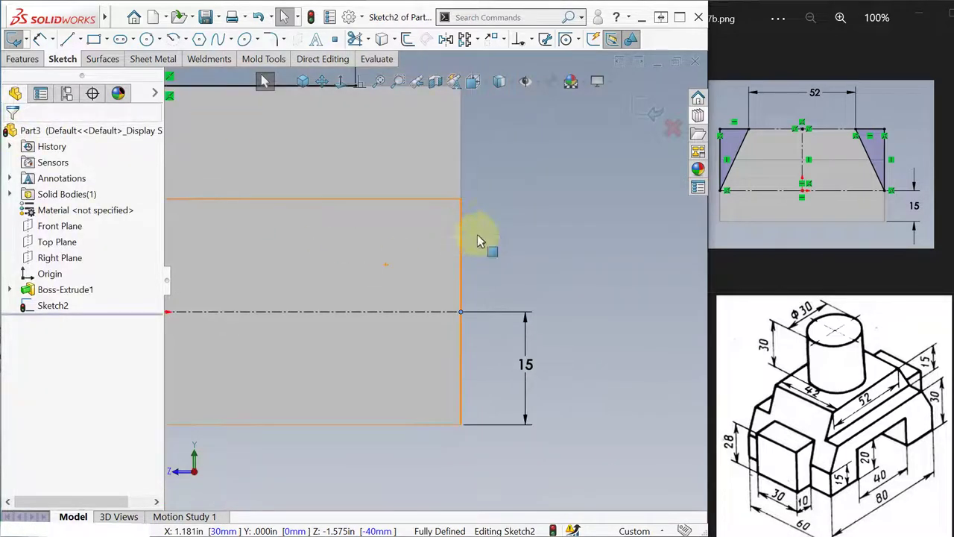
# Close the right taper triangle with a slanted edge, a 30 vertical edge and a top edge
pyautogui.rightClick(503, 184)
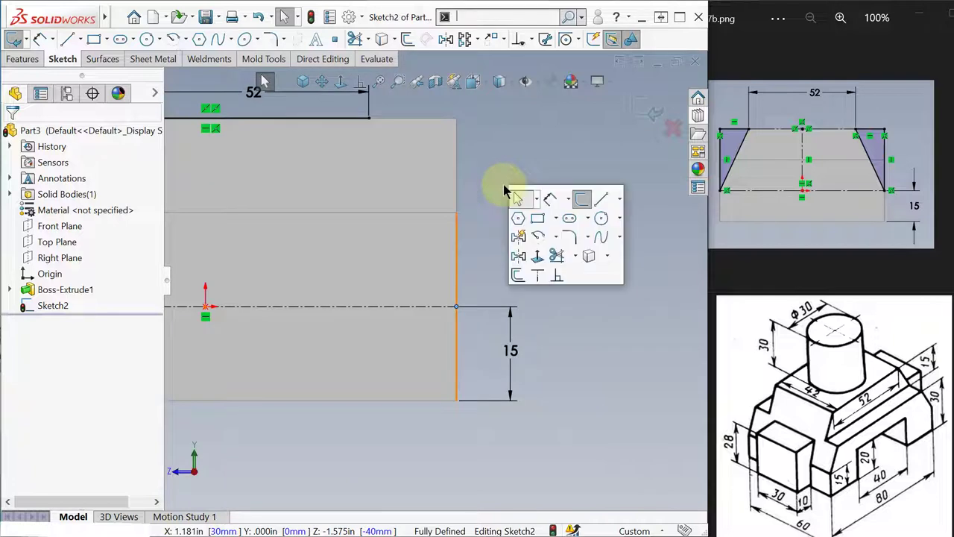
pyautogui.click(589, 202)
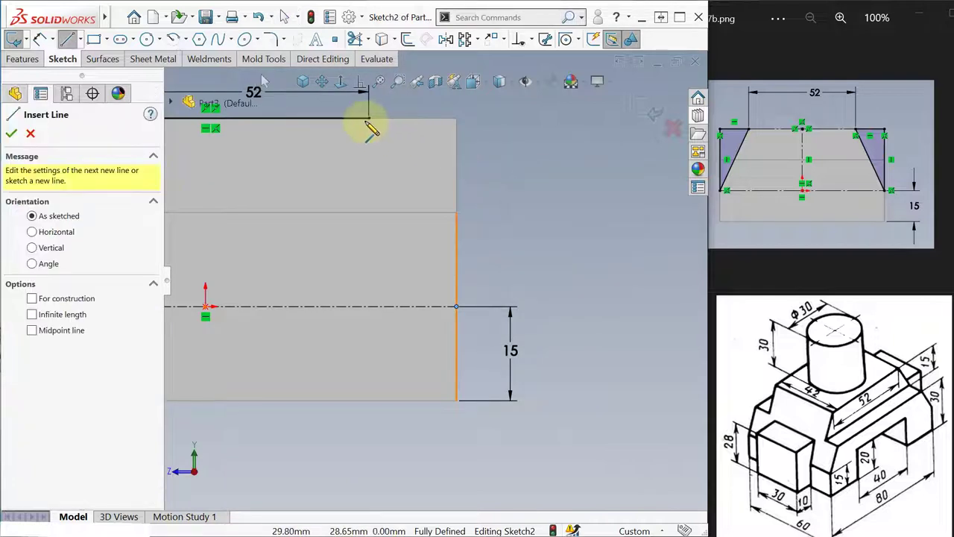
pyautogui.click(369, 117)
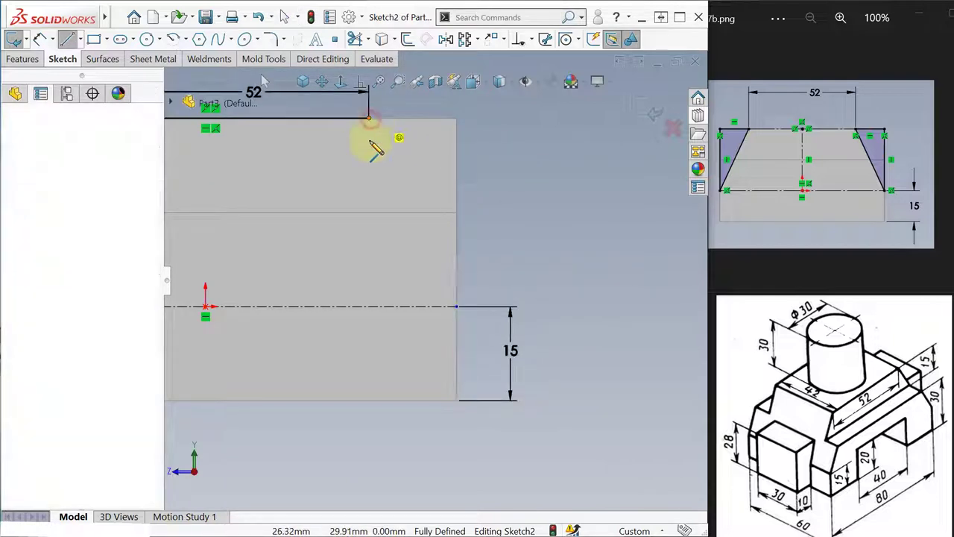
pyautogui.click(457, 306)
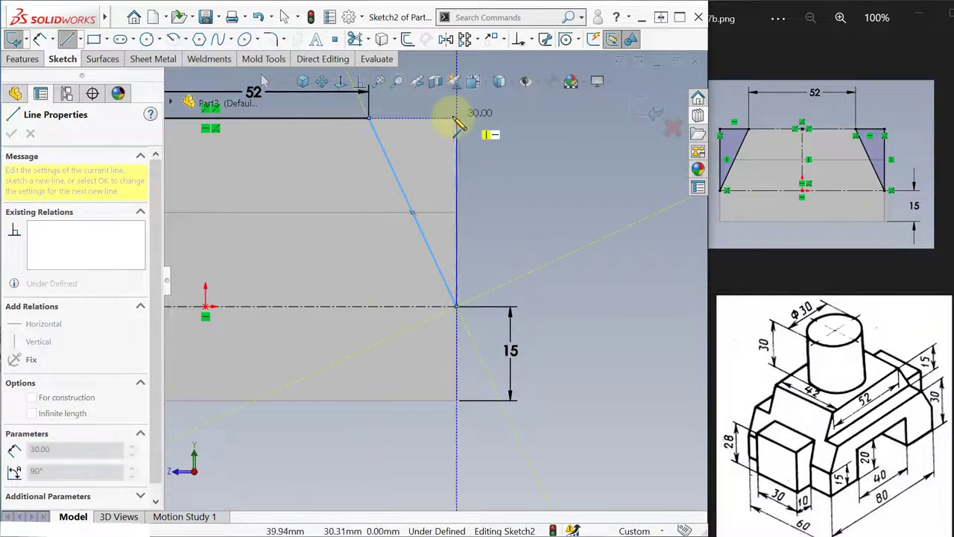
pyautogui.click(457, 117)
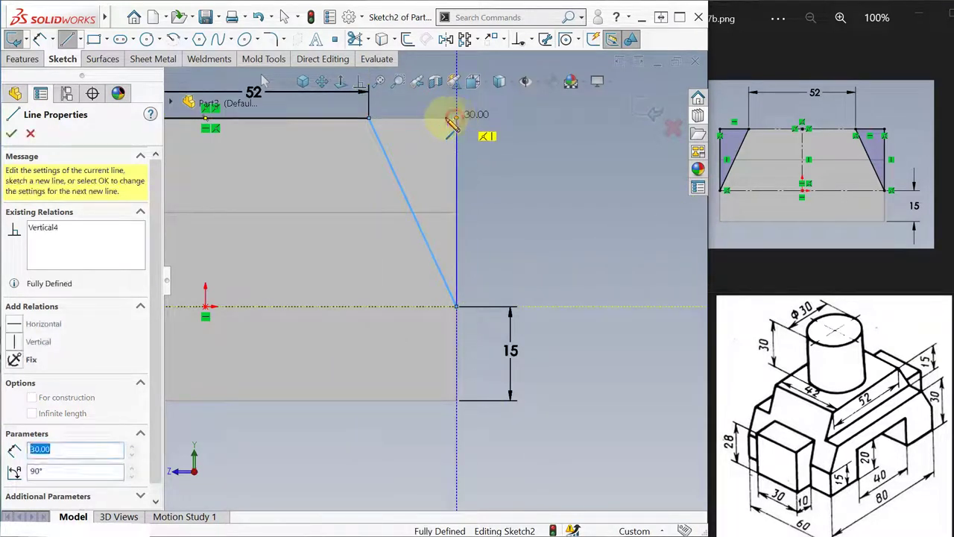
pyautogui.click(370, 117)
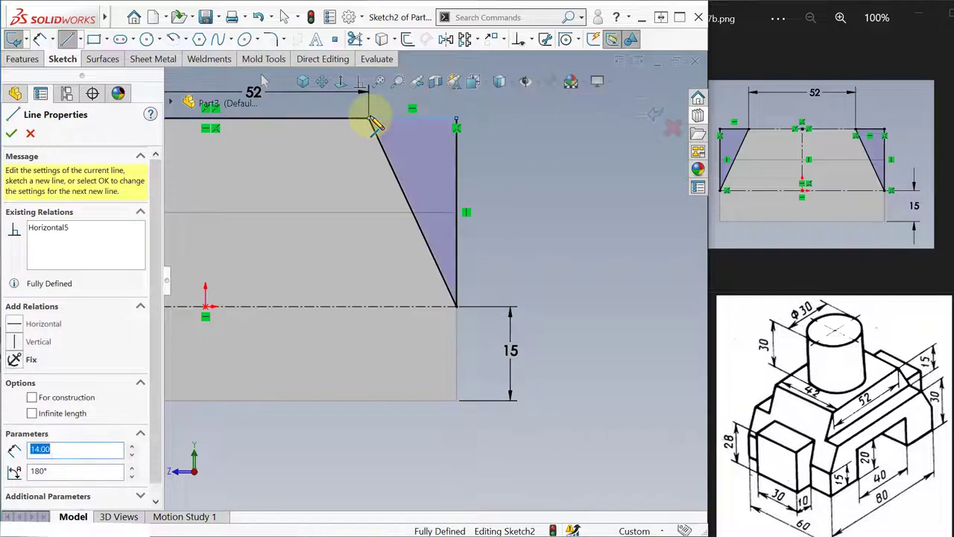
pyautogui.press('Escape')
pyautogui.scroll(5, 400, 223)
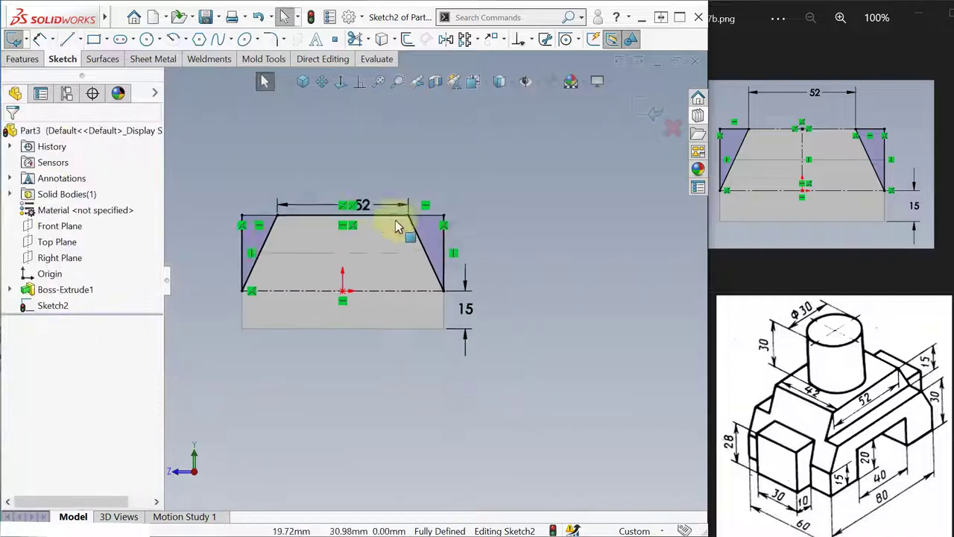
# Fit the profile in view, exit Sketch2 and orbit to see the part in 3D
pyautogui.press('f')
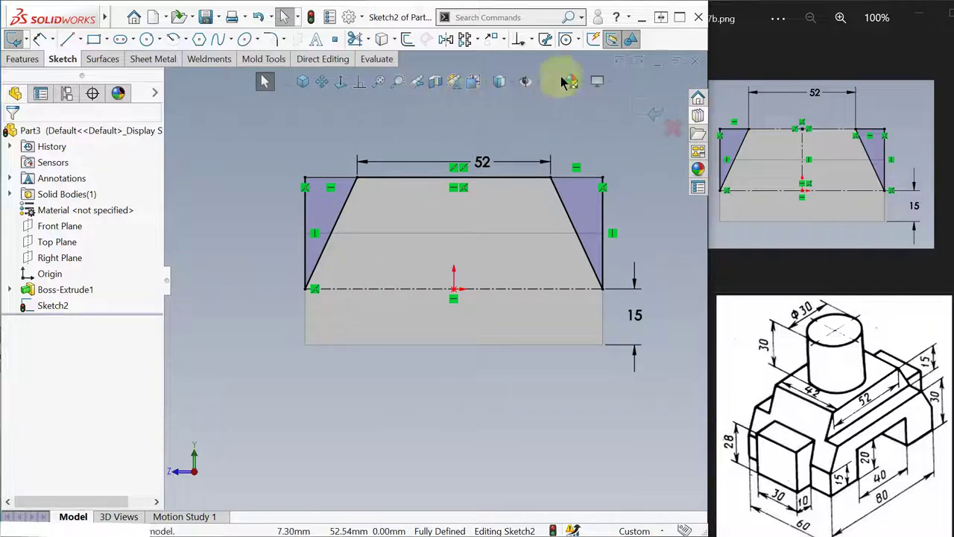
pyautogui.click(646, 106)
pyautogui.moveTo(276, 117); pyautogui.dragTo(336, 184, button='middle')
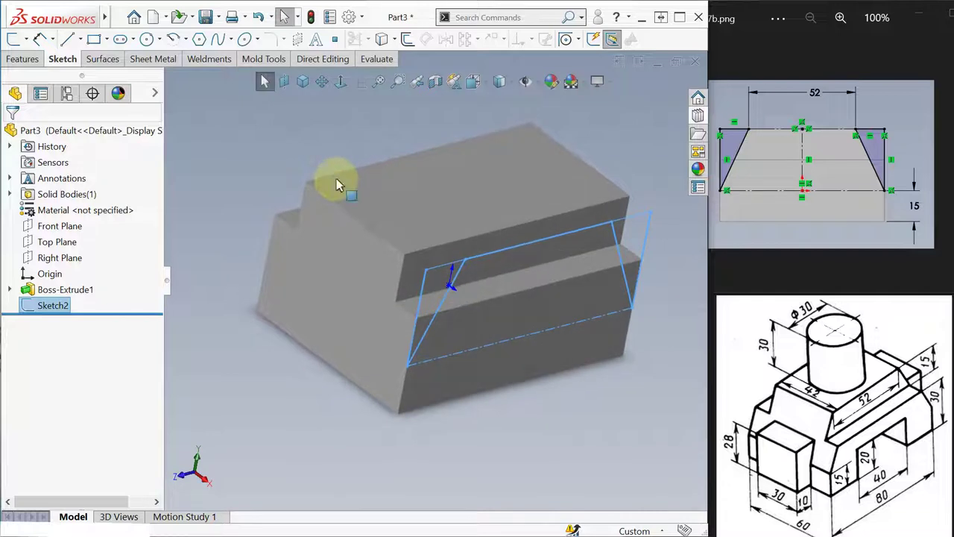
pyautogui.click(23, 59)
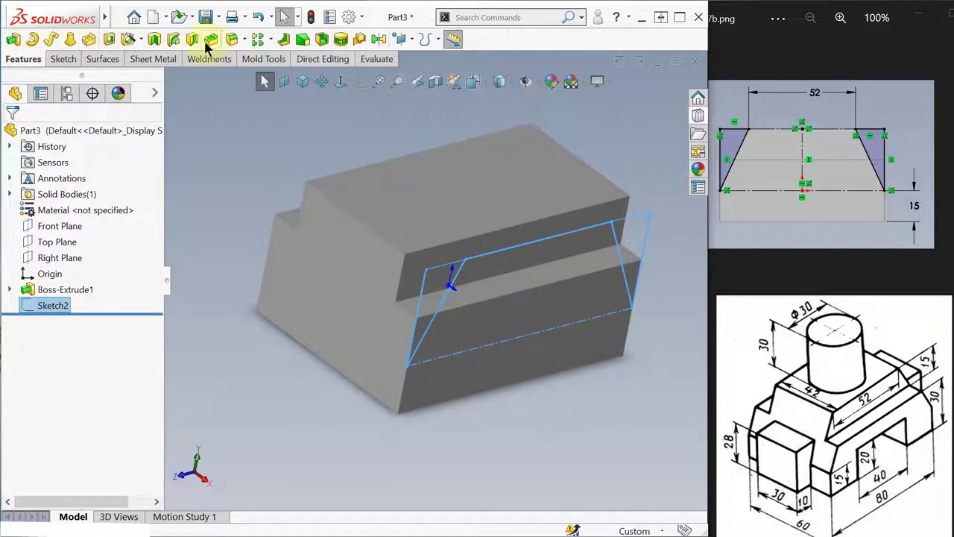
# Cut-extrude the left, middle and right Sketch2 regions Blind 80 mm, then orbit to inspect it
pyautogui.click(110, 38)
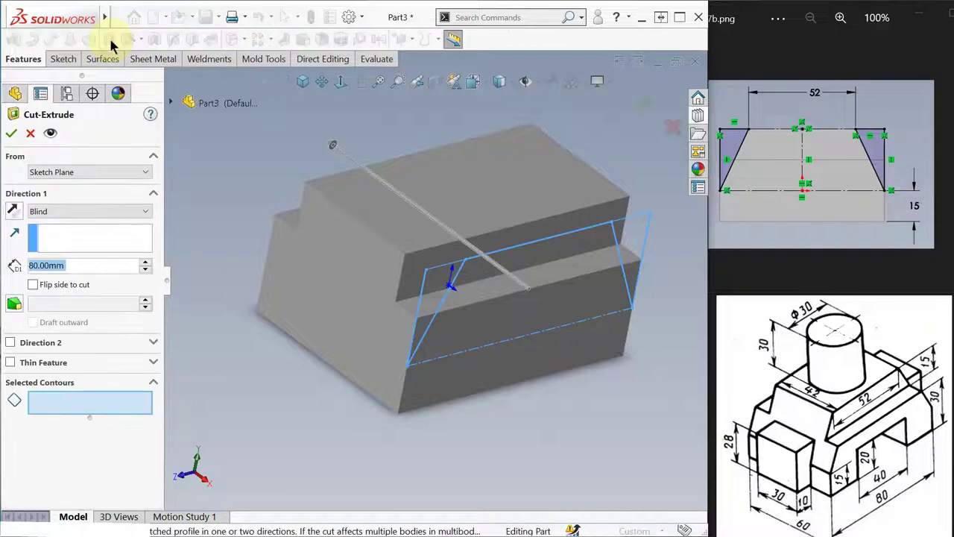
pyautogui.moveTo(334, 196); pyautogui.dragTo(296, 136, button='middle')
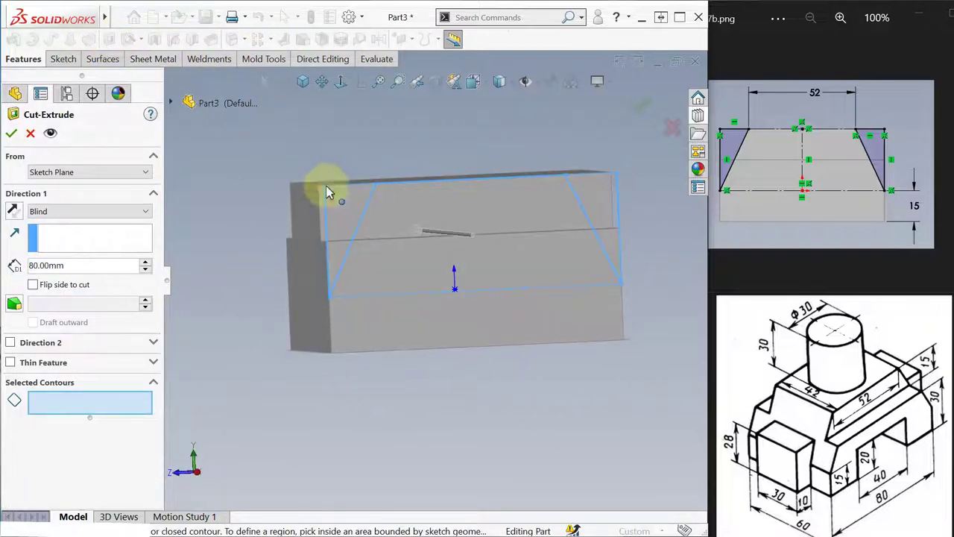
pyautogui.click(339, 220)
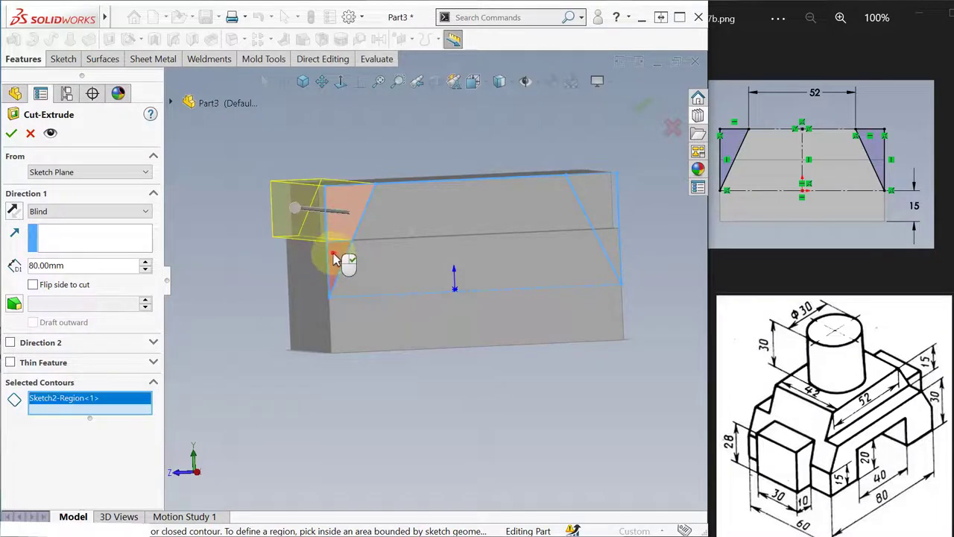
pyautogui.click(388, 246)
pyautogui.click(594, 203)
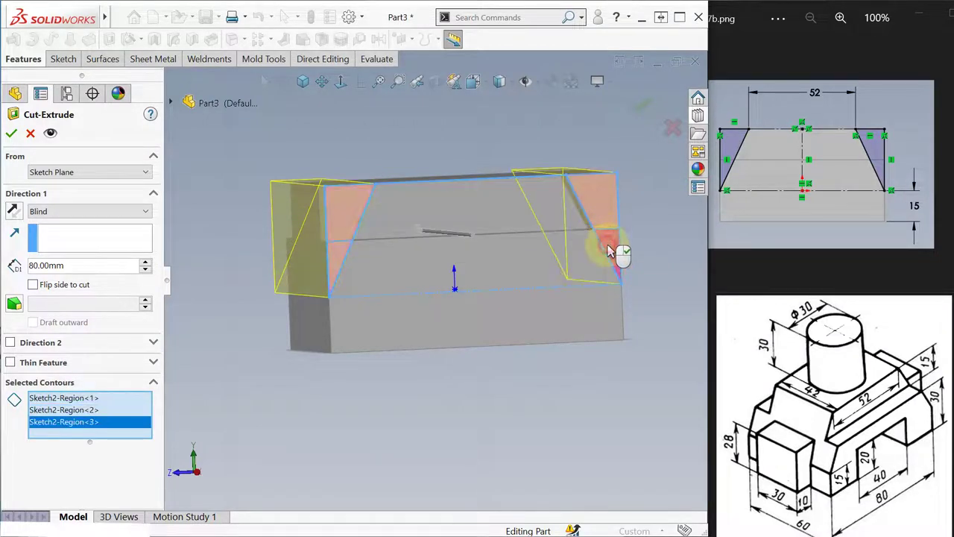
pyautogui.click(615, 250)
pyautogui.moveTo(317, 109); pyautogui.dragTo(313, 130, button='middle')
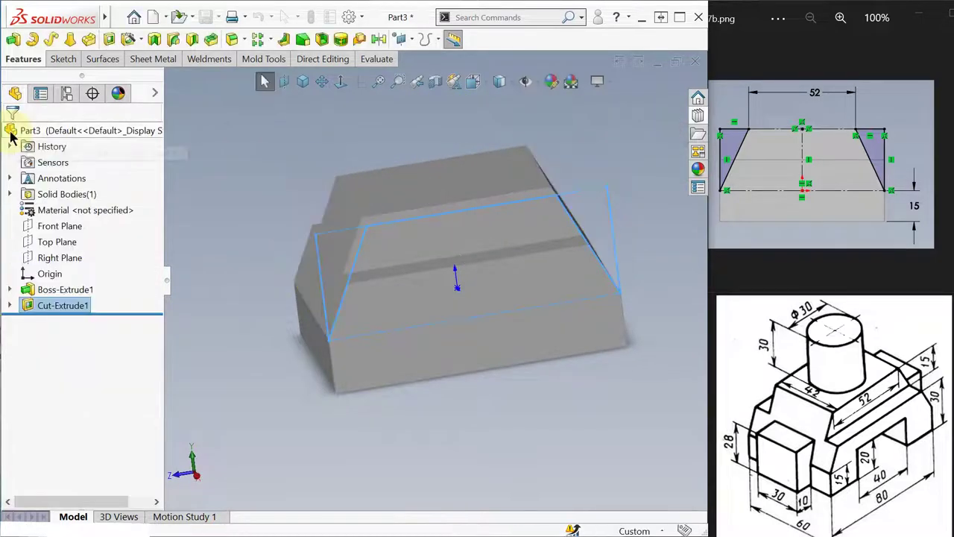
pyautogui.click(626, 151)
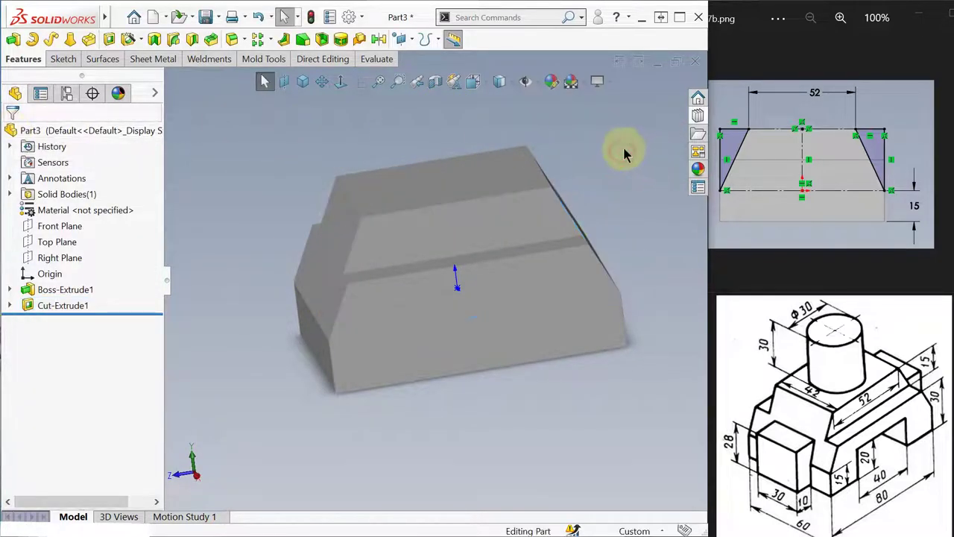
pyautogui.moveTo(619, 149); pyautogui.dragTo(665, 110, button='middle')
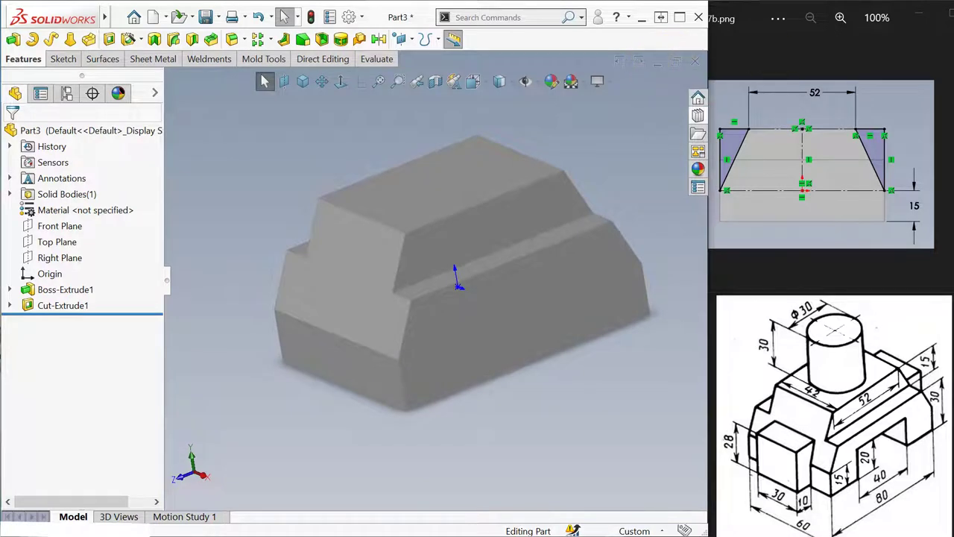
pyautogui.hotkey('alt', 'Tab')
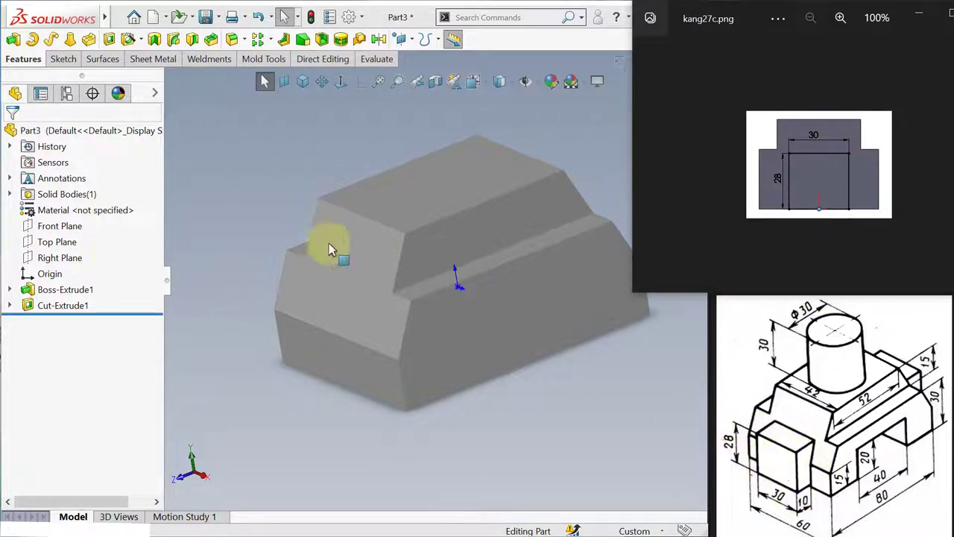
# Start Sketch3 on the Front Plane and turn the view normal to it
pyautogui.click(60, 231)
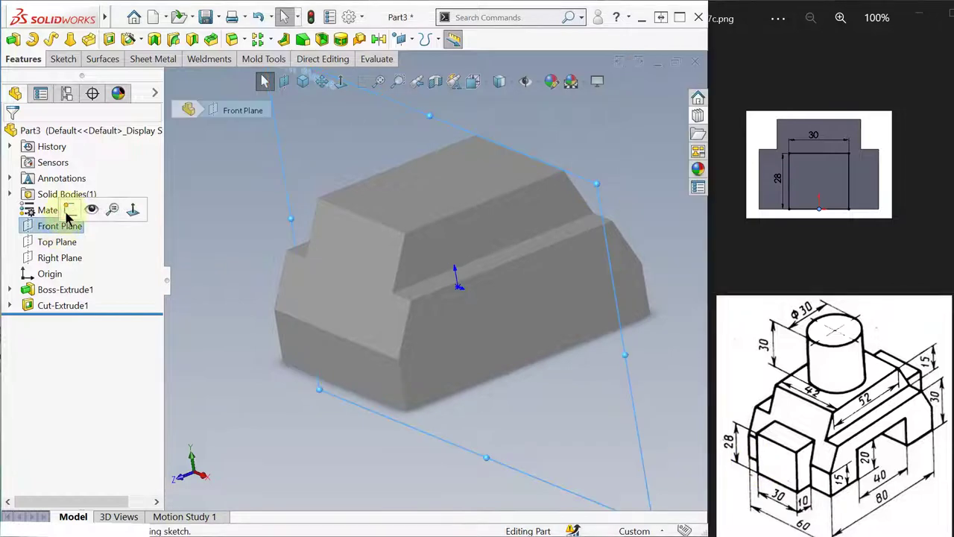
pyautogui.click(69, 209)
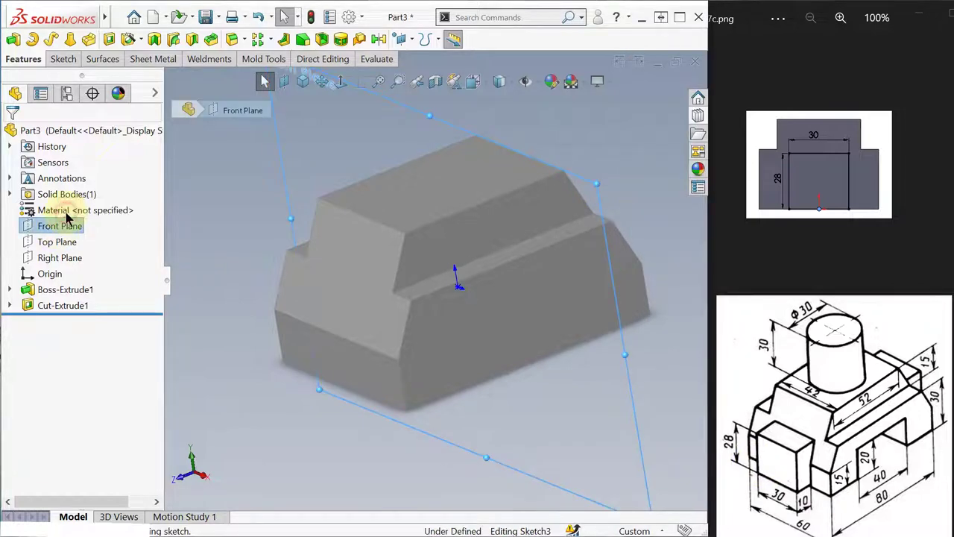
pyautogui.click(340, 82)
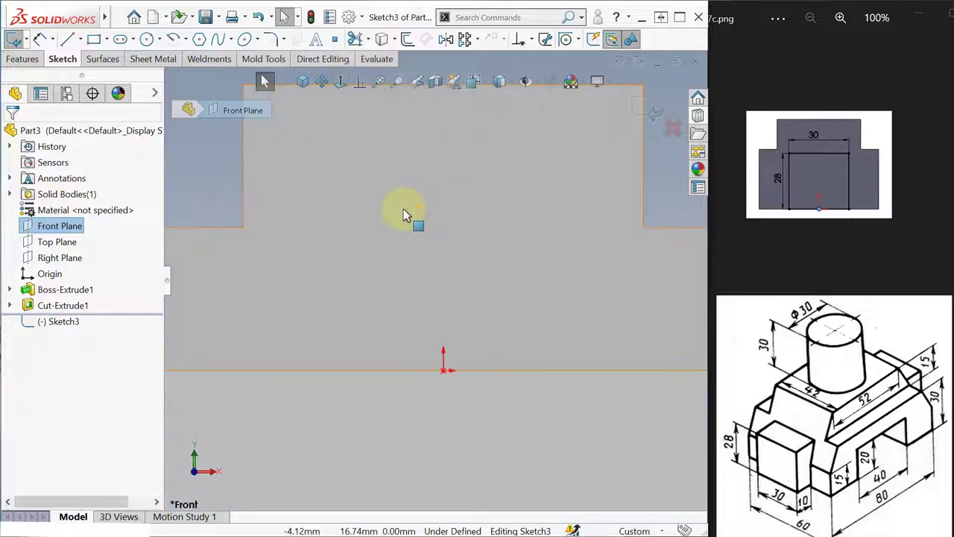
pyautogui.scroll(5, 441, 258)
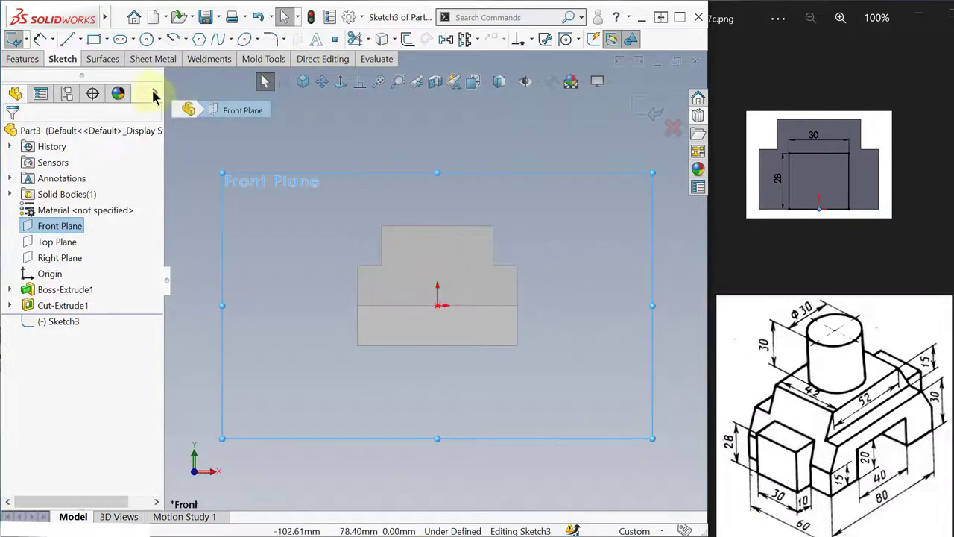
pyautogui.press('s')
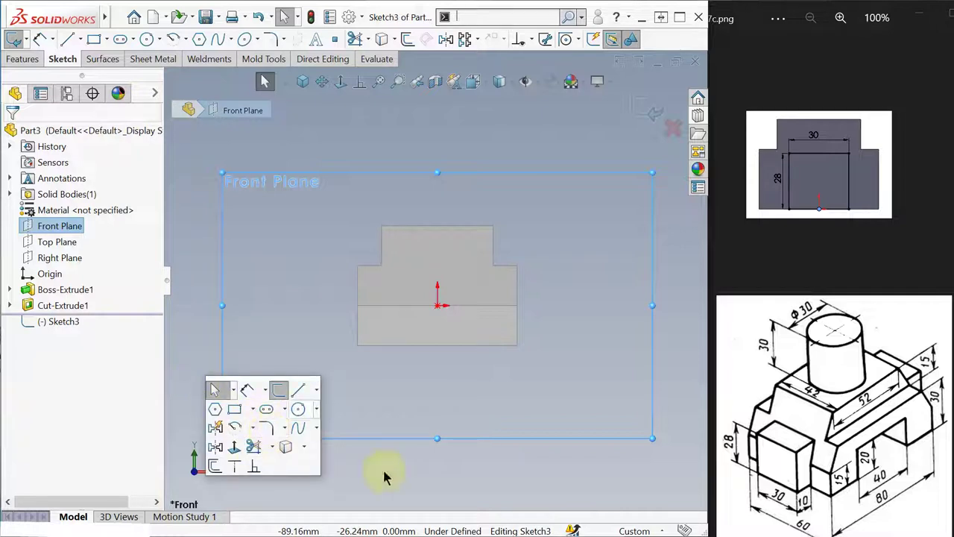
# Draw a corner rectangle below the part
pyautogui.click(234, 409)
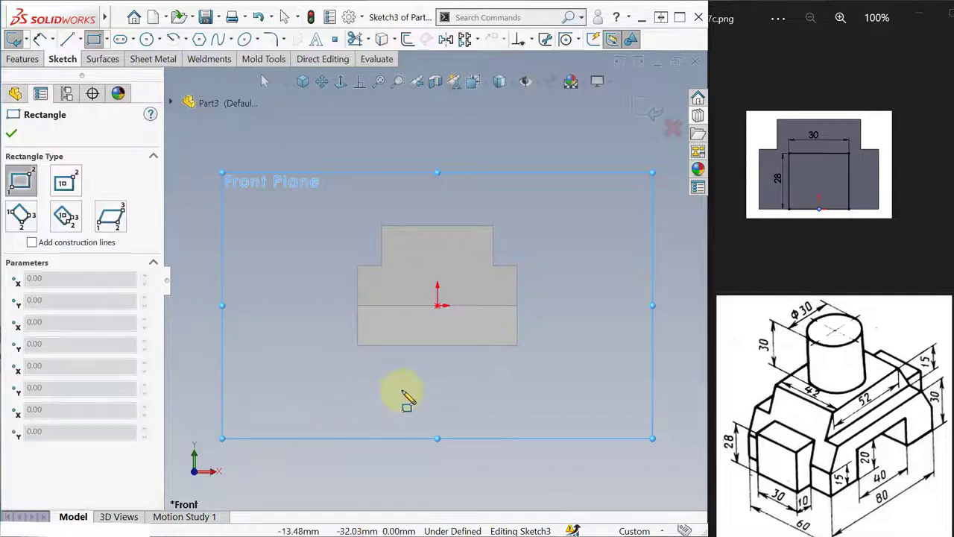
pyautogui.click(416, 370)
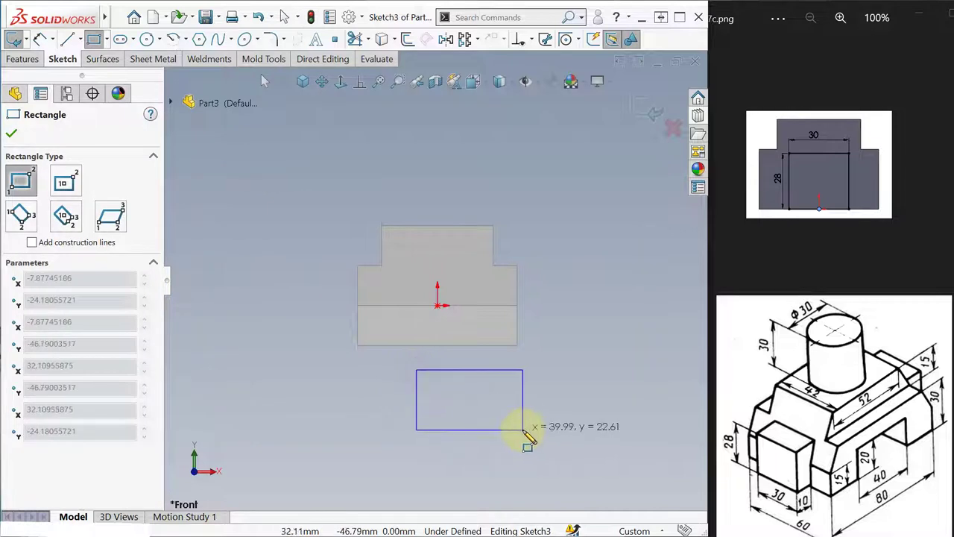
pyautogui.click(523, 429)
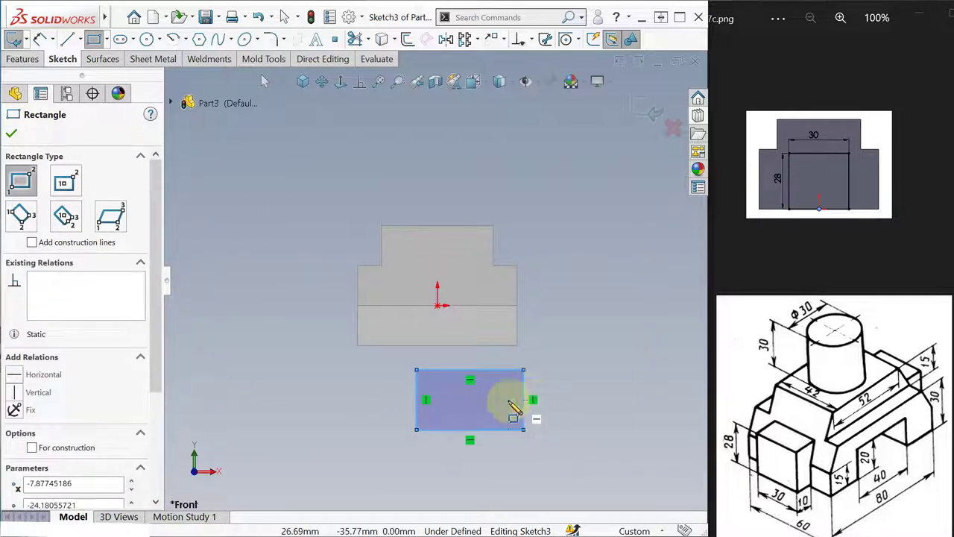
# Dimension the rectangle's bottom edge 30 and left edge 28
pyautogui.press('s')
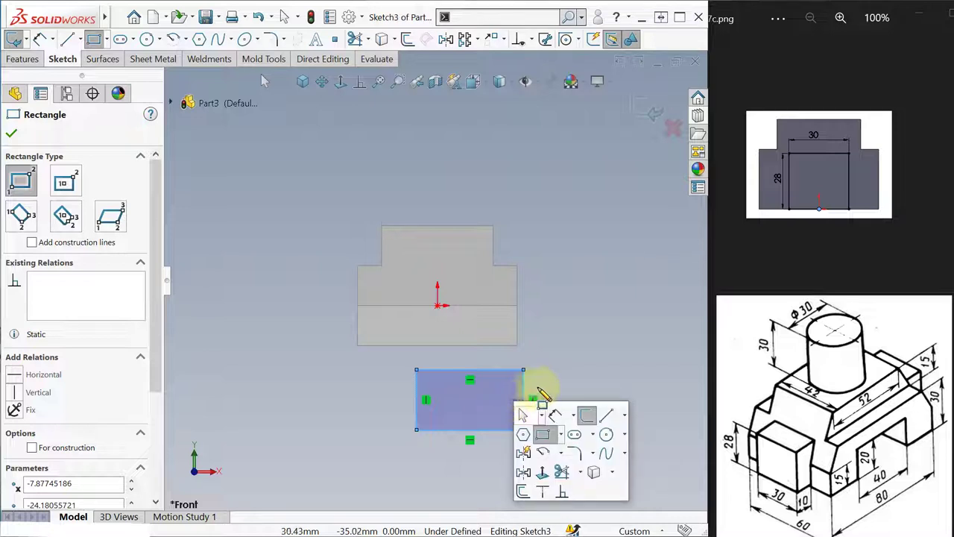
pyautogui.click(555, 415)
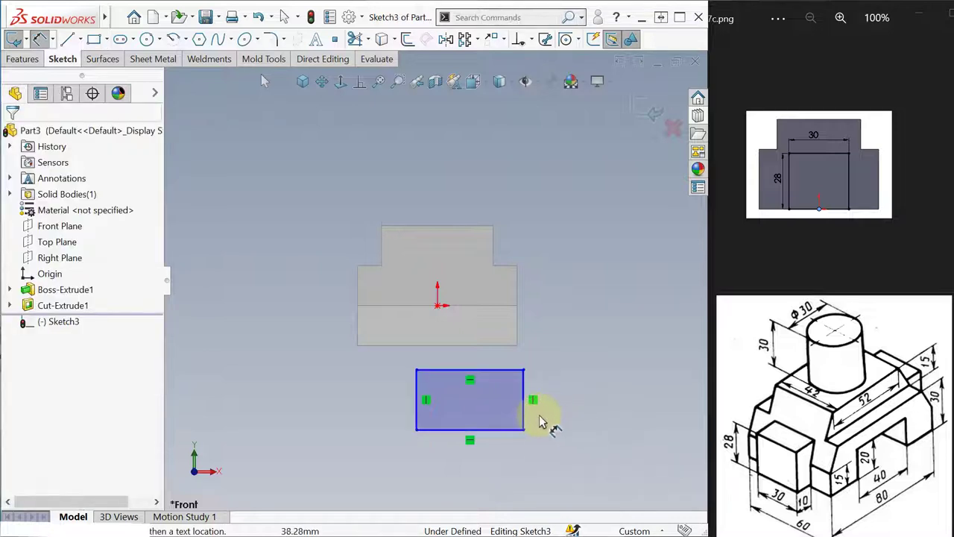
pyautogui.click(505, 430)
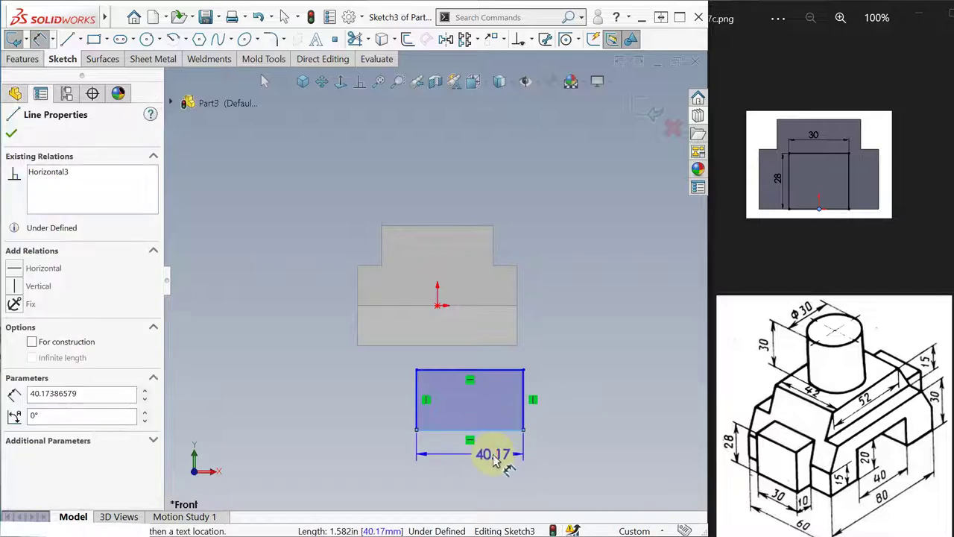
pyautogui.click(440, 419)
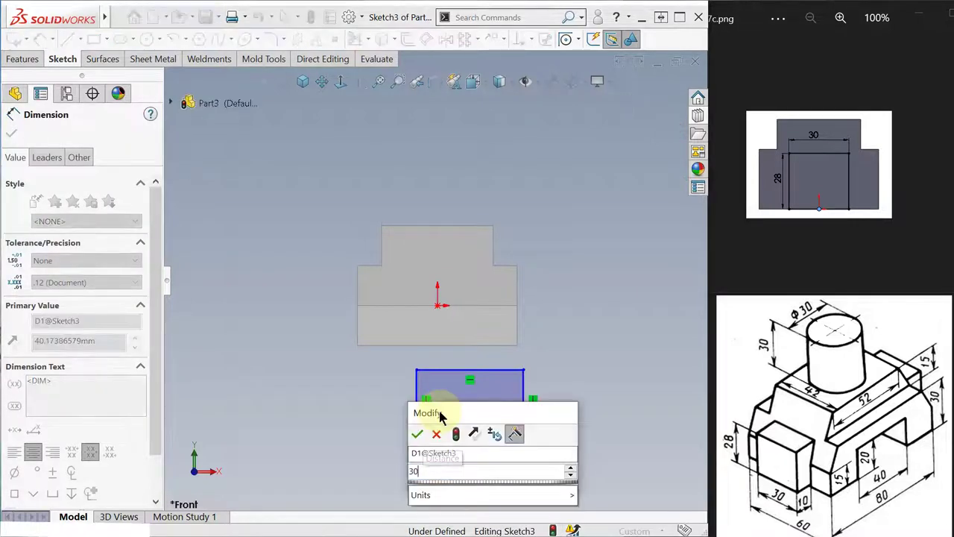
pyautogui.press('Return')
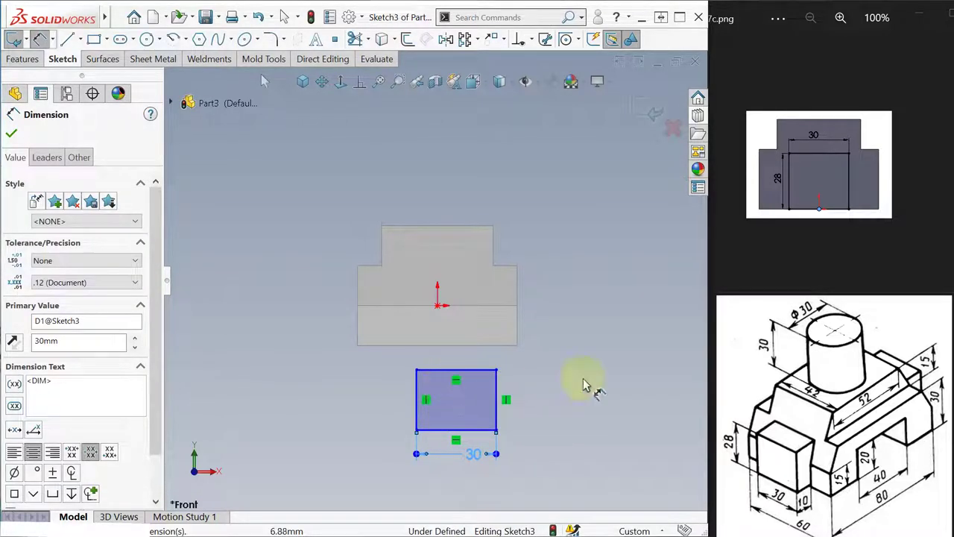
pyautogui.click(421, 399)
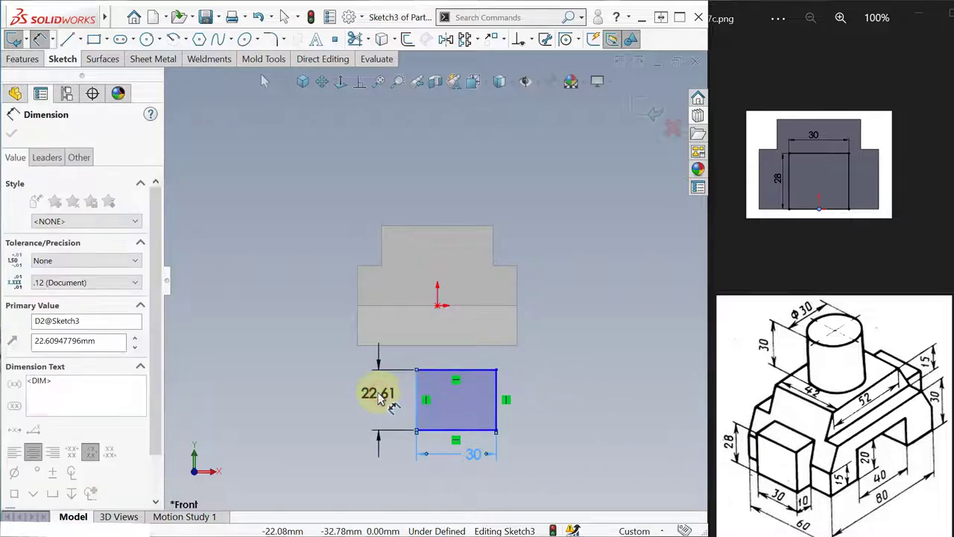
pyautogui.click(378, 399)
pyautogui.write('28')
pyautogui.press('Return')
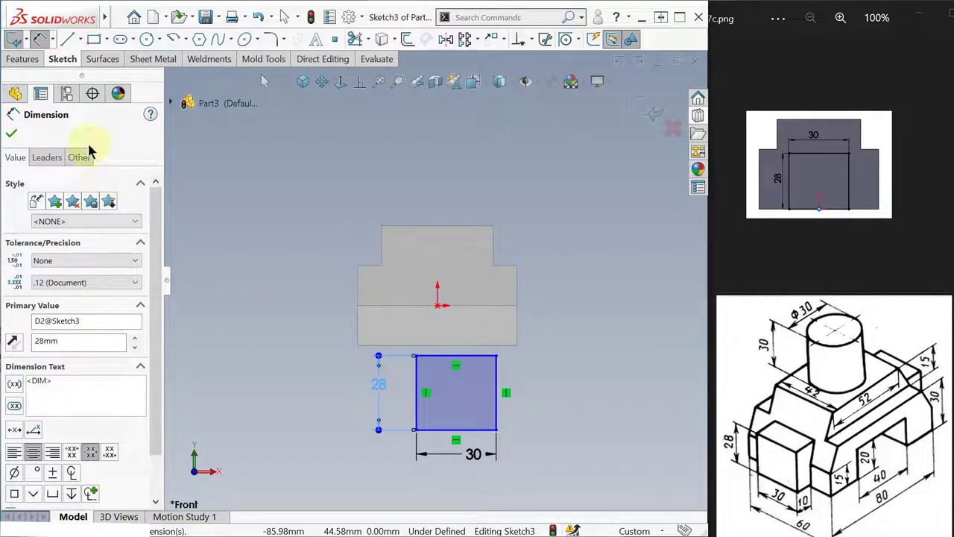
pyautogui.click(10, 135)
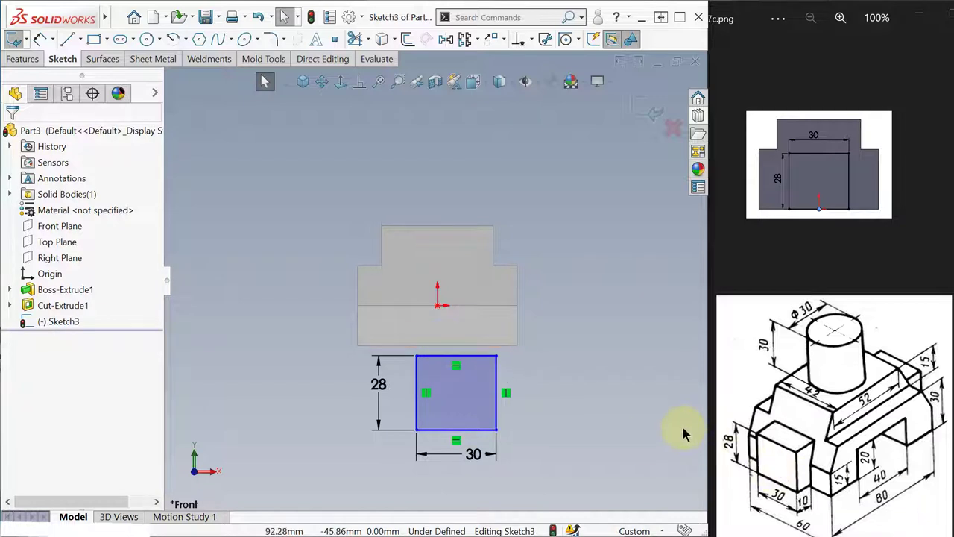
# Make the rectangle's bottom-edge midpoint coincident with the part's lower-edge midpoint, then exit Sketch3
pyautogui.click(358, 85)
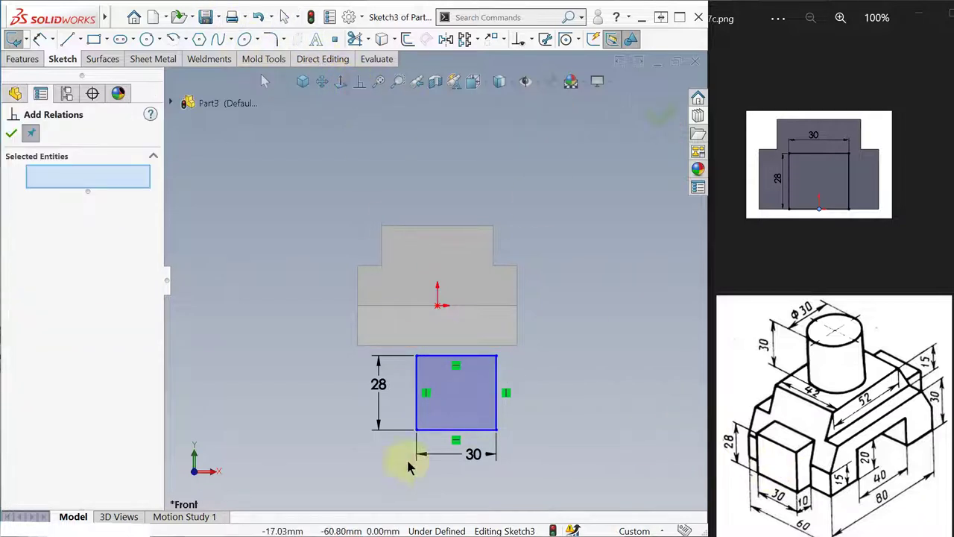
pyautogui.rightClick(471, 436)
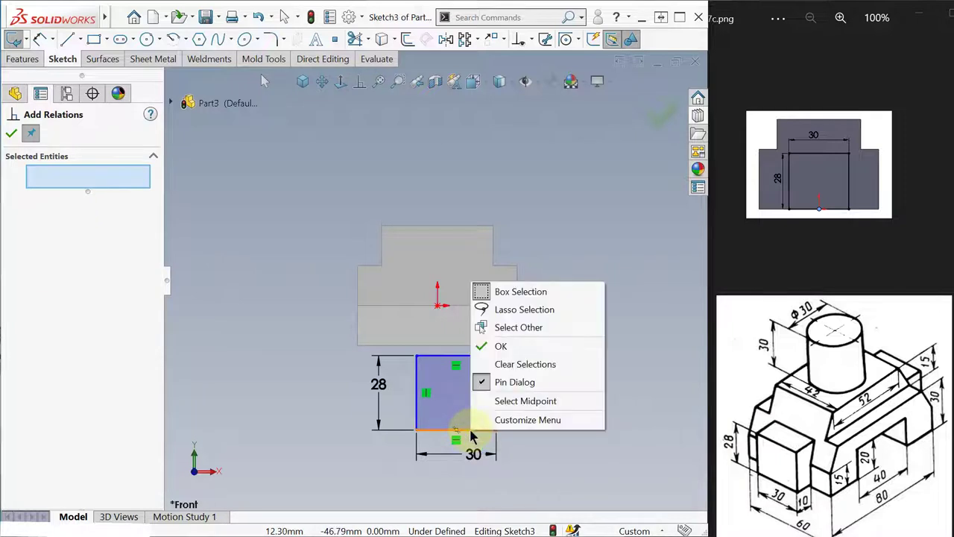
pyautogui.click(532, 401)
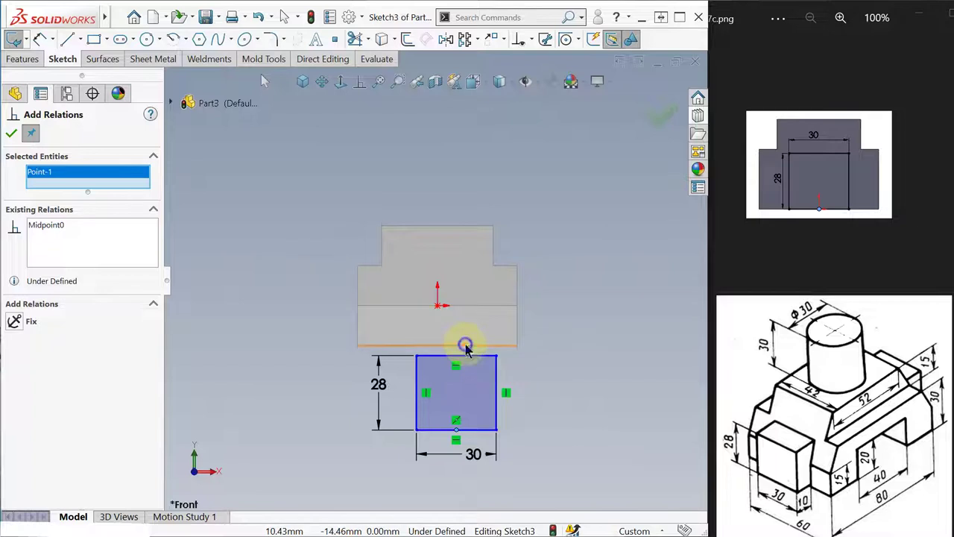
pyautogui.rightClick(465, 345)
pyautogui.click(522, 464)
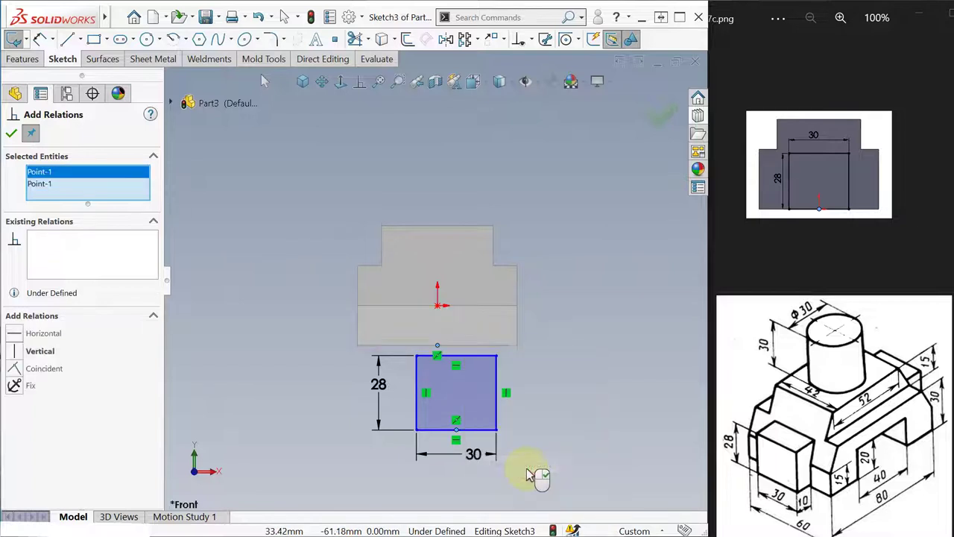
pyautogui.click(13, 367)
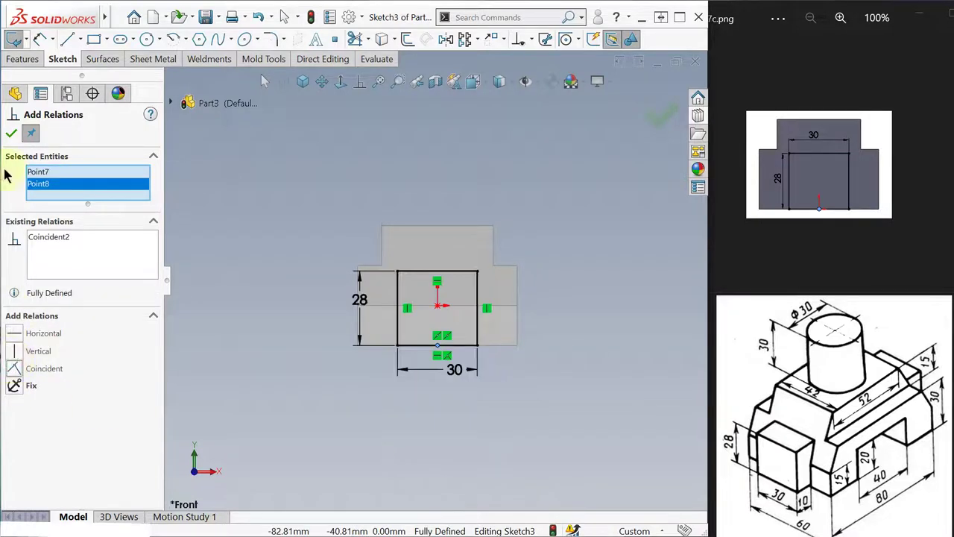
pyautogui.click(11, 135)
pyautogui.moveTo(324, 154); pyautogui.dragTo(396, 176, button='middle')
pyautogui.press('Escape')
pyautogui.click(637, 103)
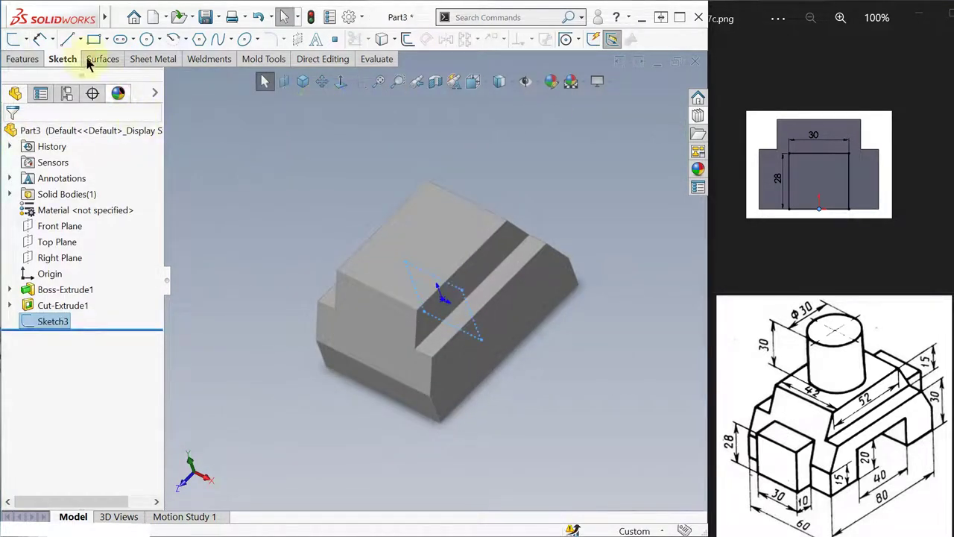
# Extrude the 30×28 rectangle Mid Plane 100 mm as Boss-Extrude2
pyautogui.click(13, 60)
pyautogui.click(13, 42)
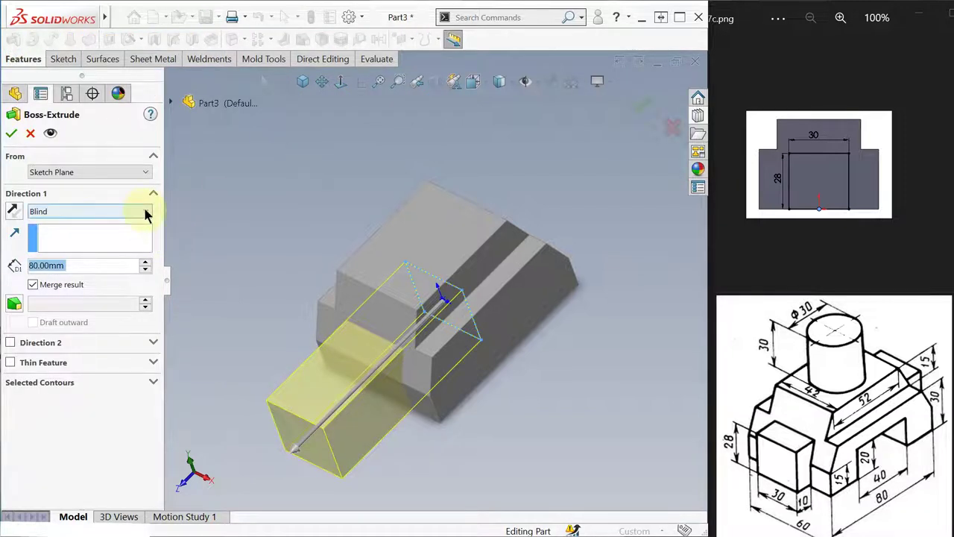
pyautogui.click(147, 213)
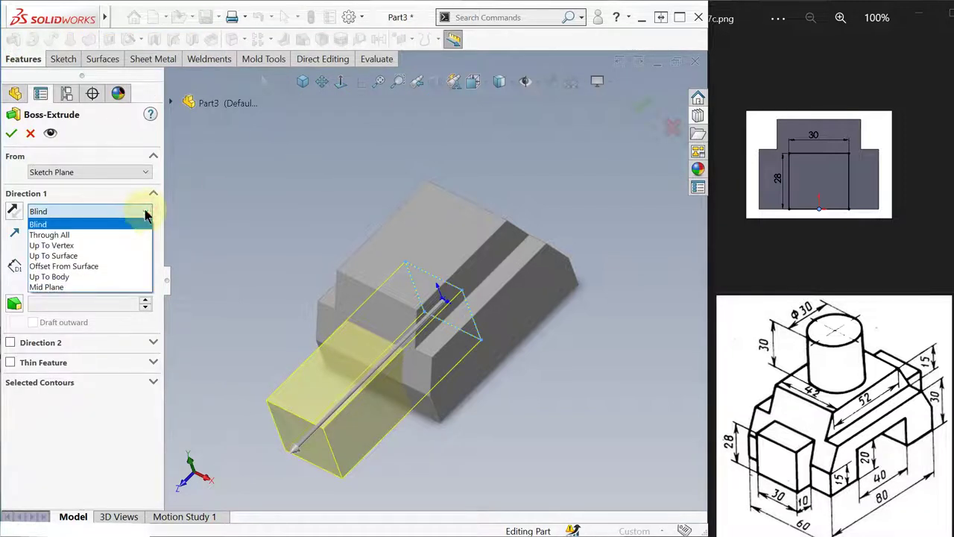
pyautogui.click(125, 285)
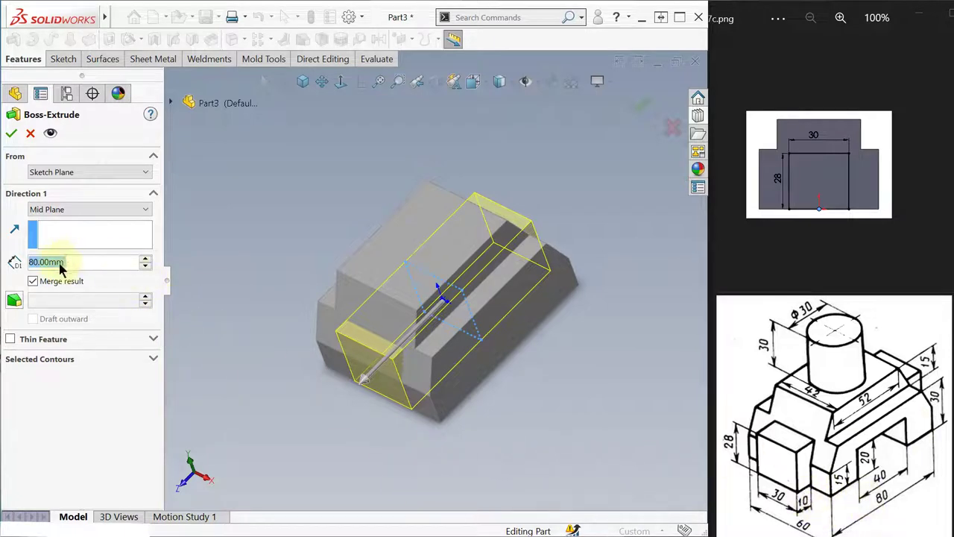
pyautogui.write('100')
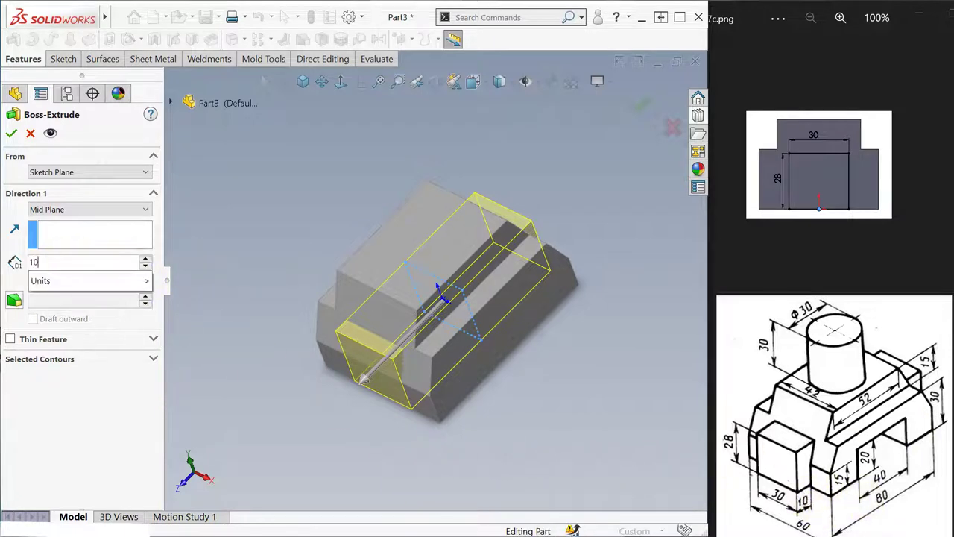
pyautogui.press('Return')
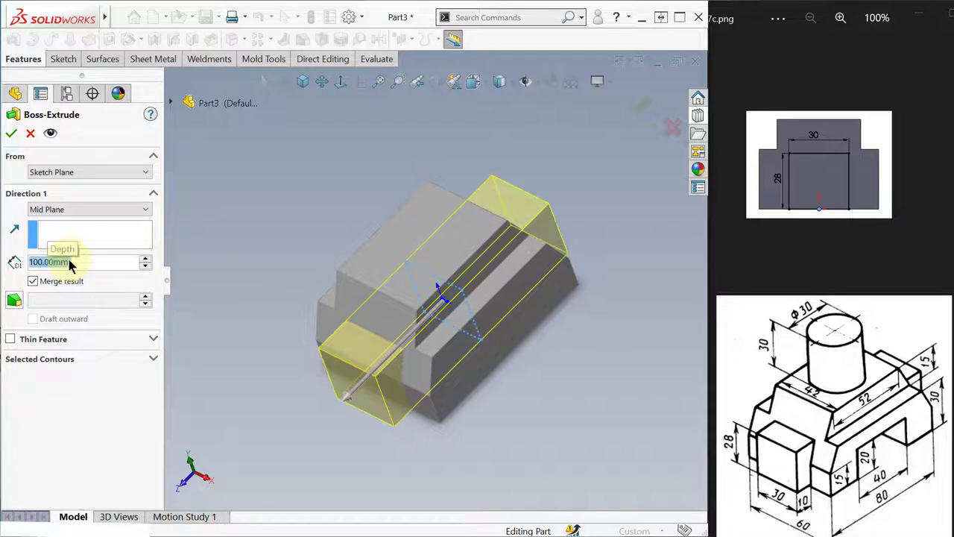
pyautogui.click(12, 134)
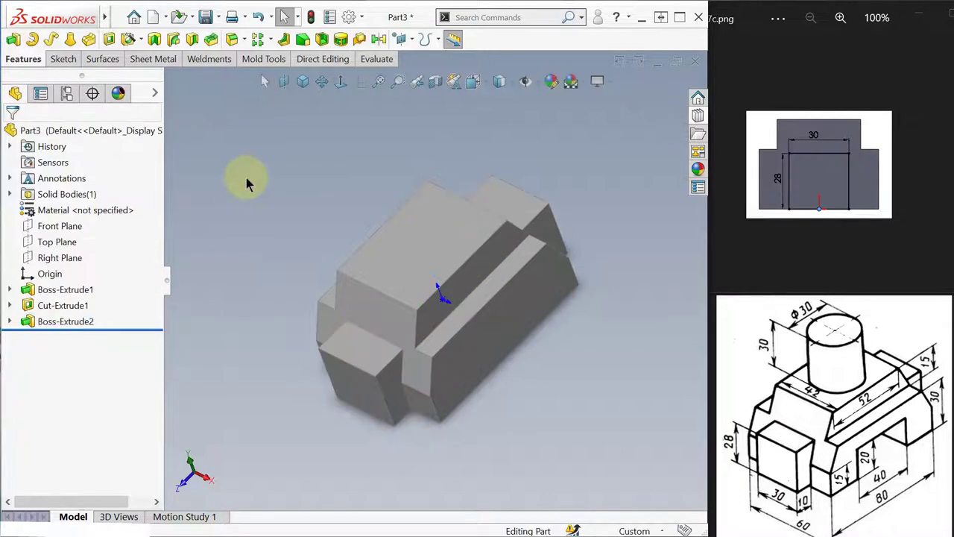
pyautogui.moveTo(247, 177); pyautogui.dragTo(204, 132, button='middle')
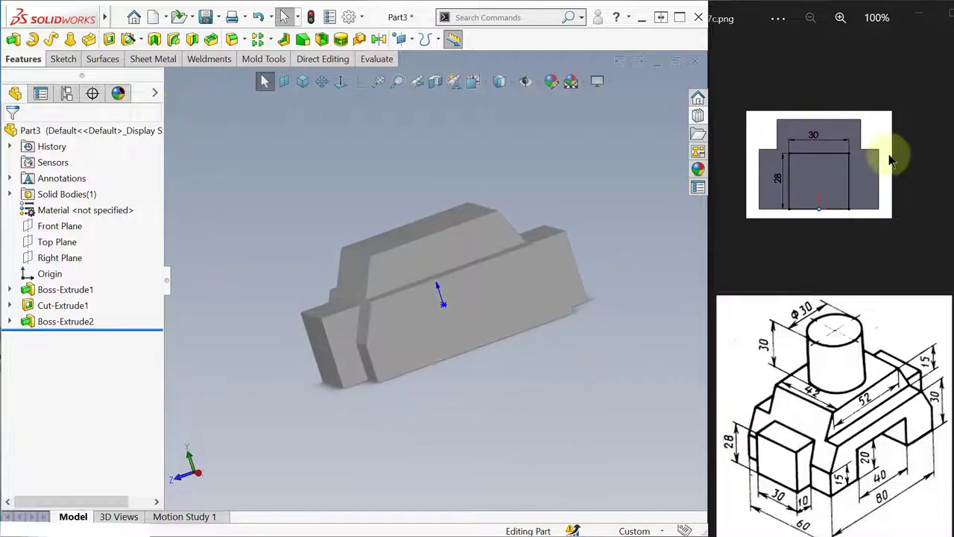
# Start Sketch4 on the part's front face, view it head-on, and draw a corner rectangle
pyautogui.click(789, 231)
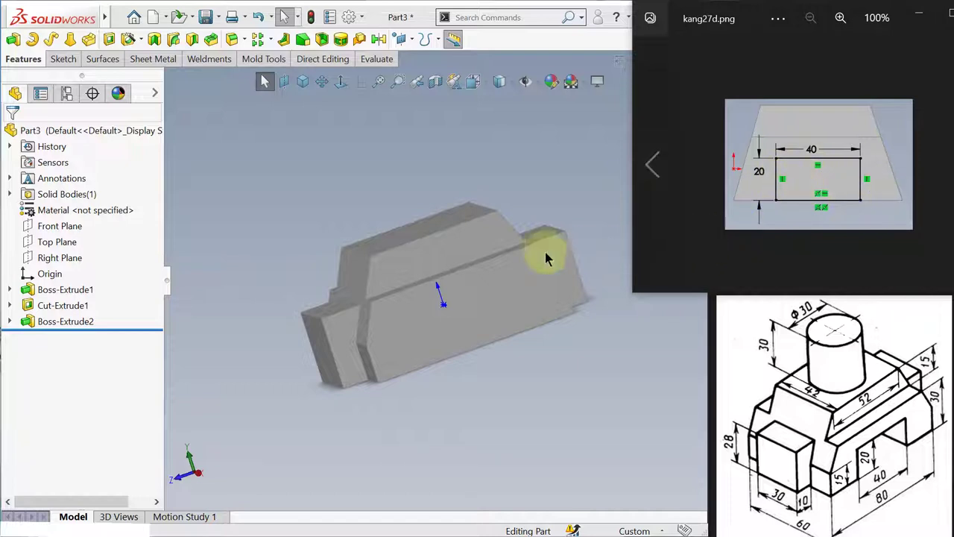
pyautogui.click(486, 310)
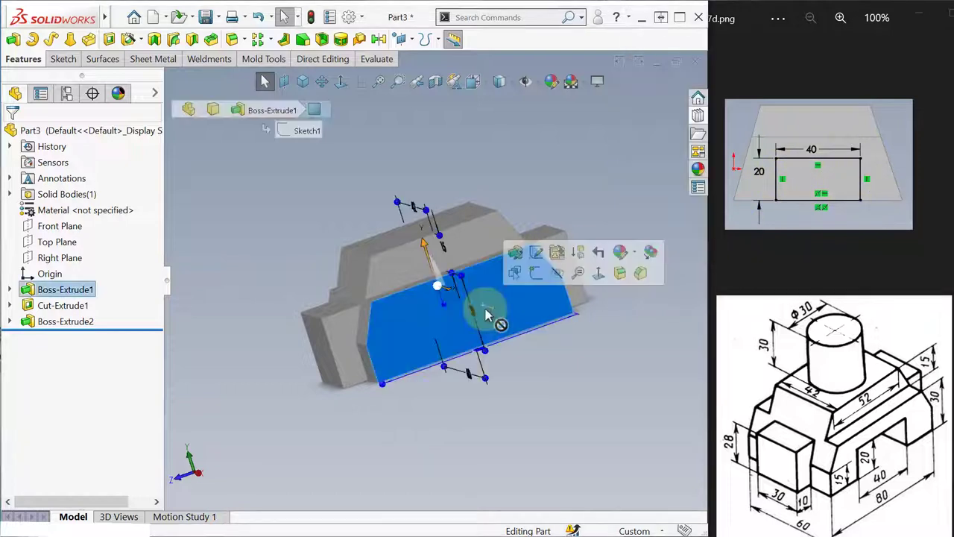
pyautogui.click(535, 273)
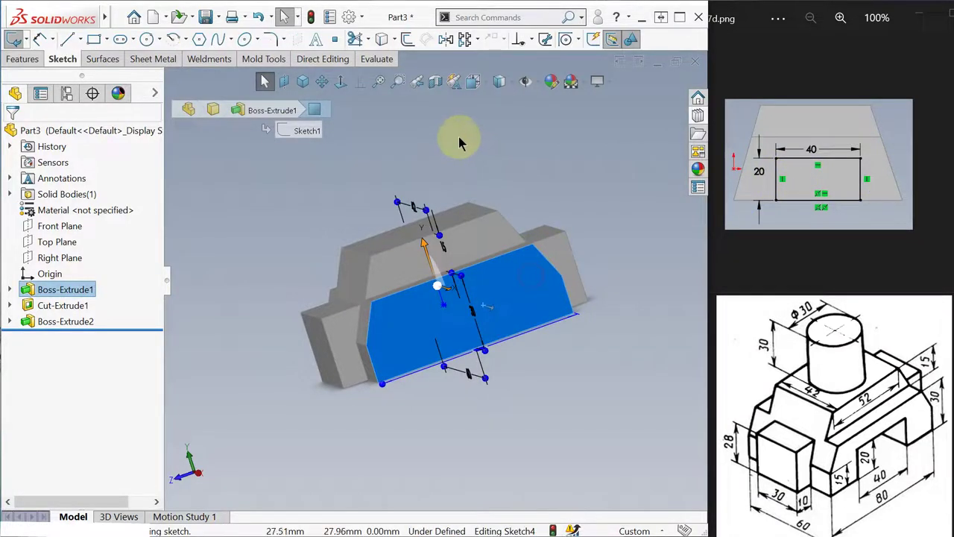
pyautogui.click(340, 84)
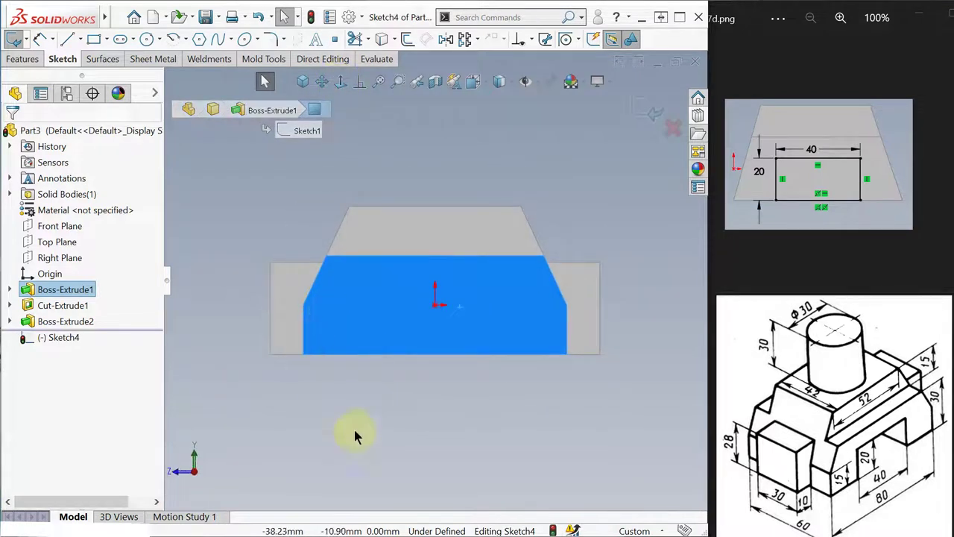
pyautogui.press('s')
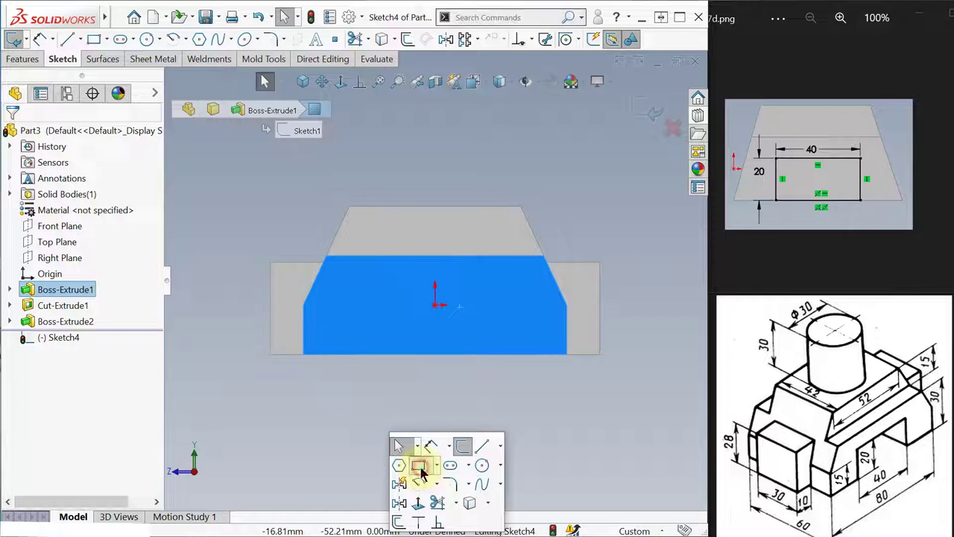
pyautogui.click(419, 465)
pyautogui.click(392, 394)
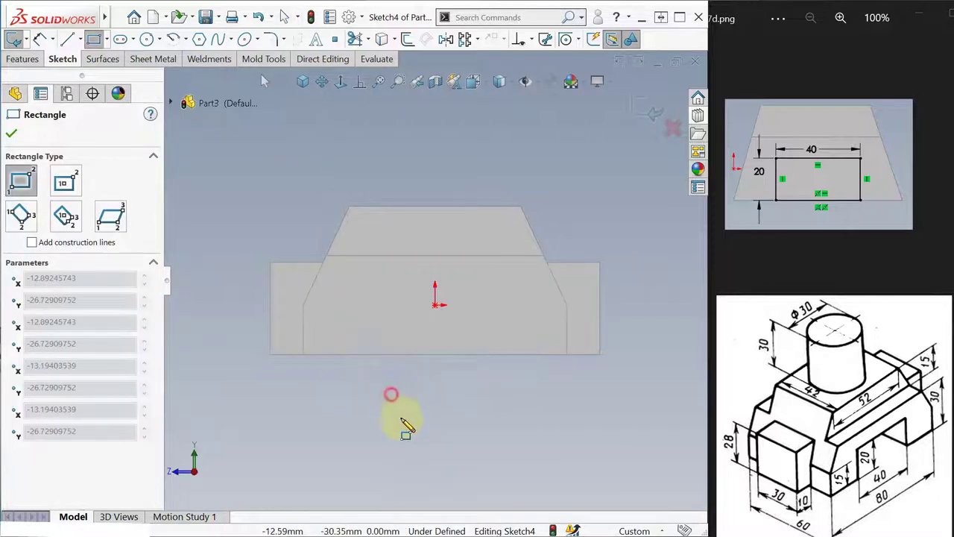
pyautogui.click(515, 455)
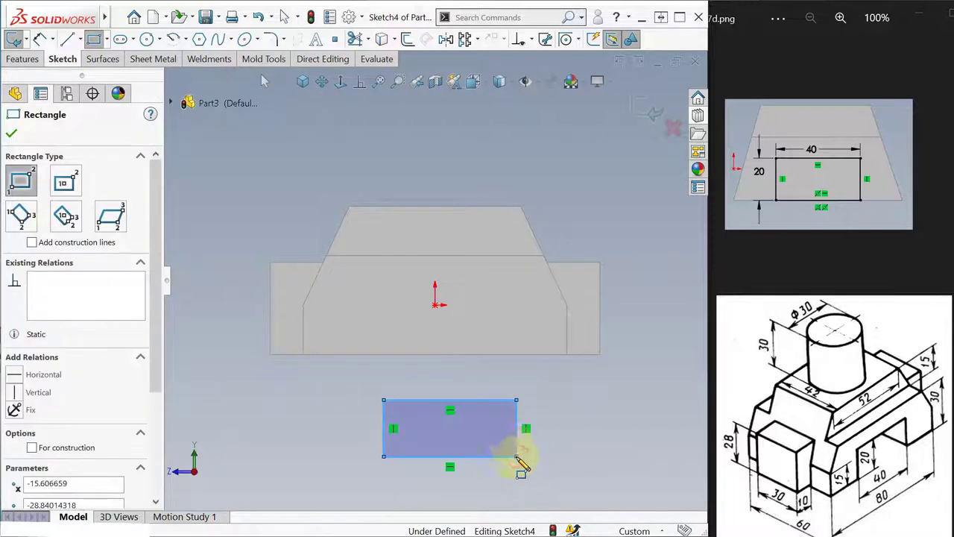
# Dimension the rectangle's top edge 40 mm and left edge 20 mm
pyautogui.press('s')
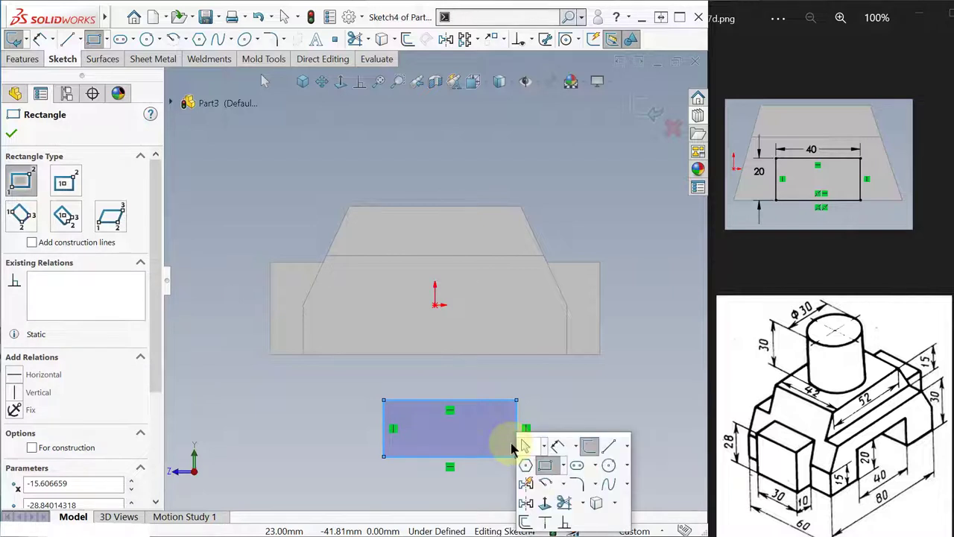
pyautogui.click(557, 446)
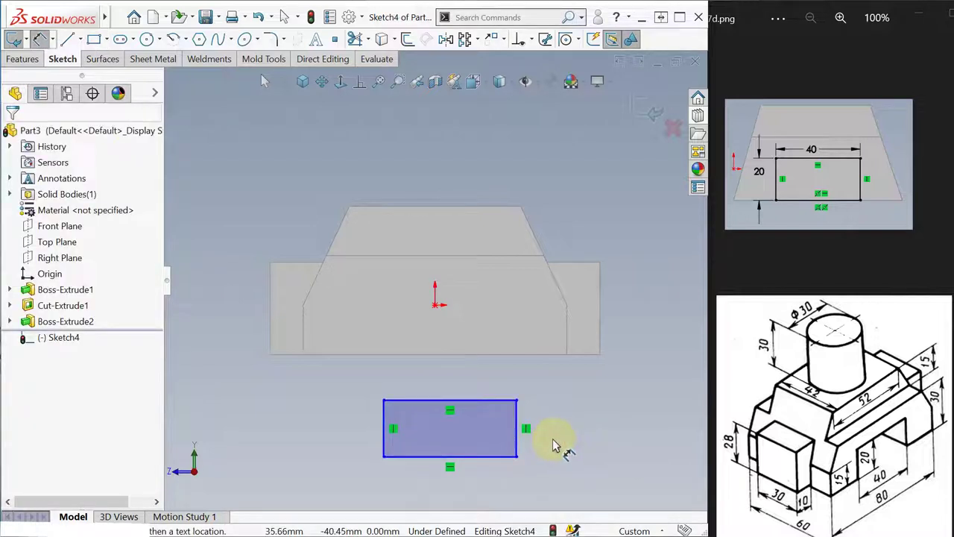
pyautogui.click(468, 407)
pyautogui.click(457, 338)
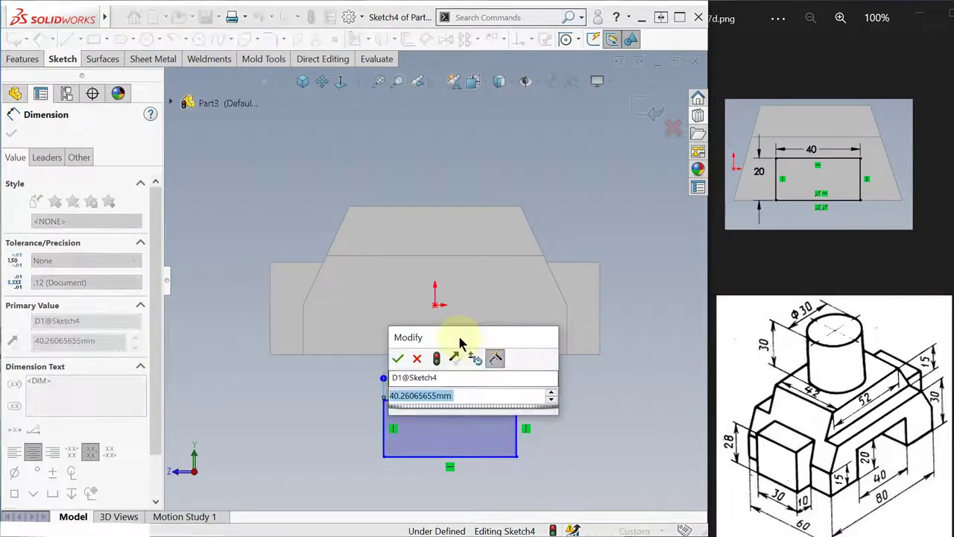
pyautogui.write('40')
pyautogui.press('Return')
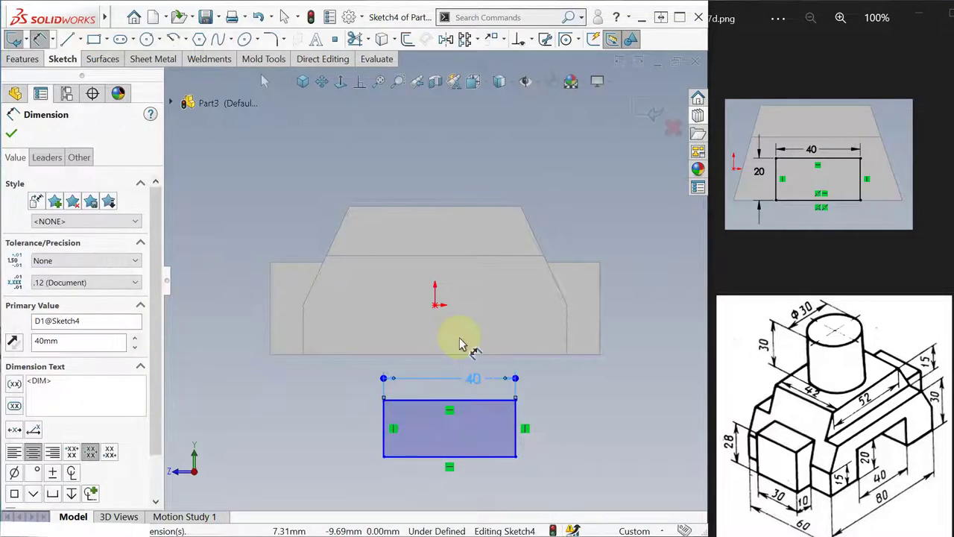
pyautogui.click(385, 422)
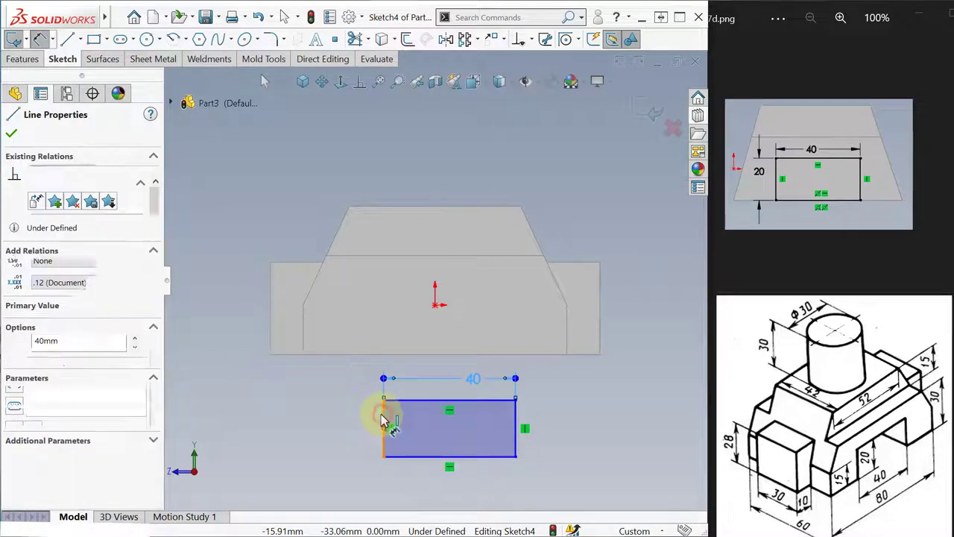
pyautogui.click(356, 415)
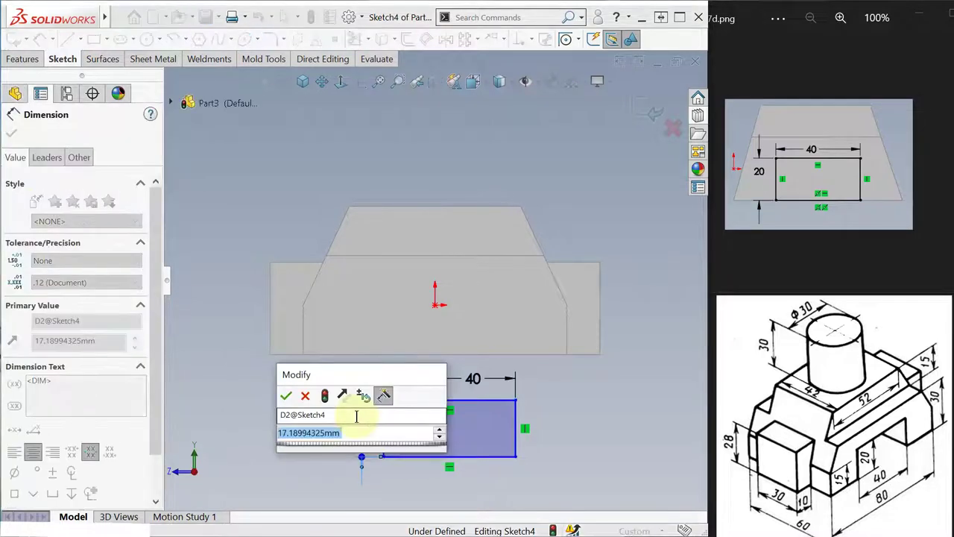
pyautogui.write('20')
pyautogui.press('Return')
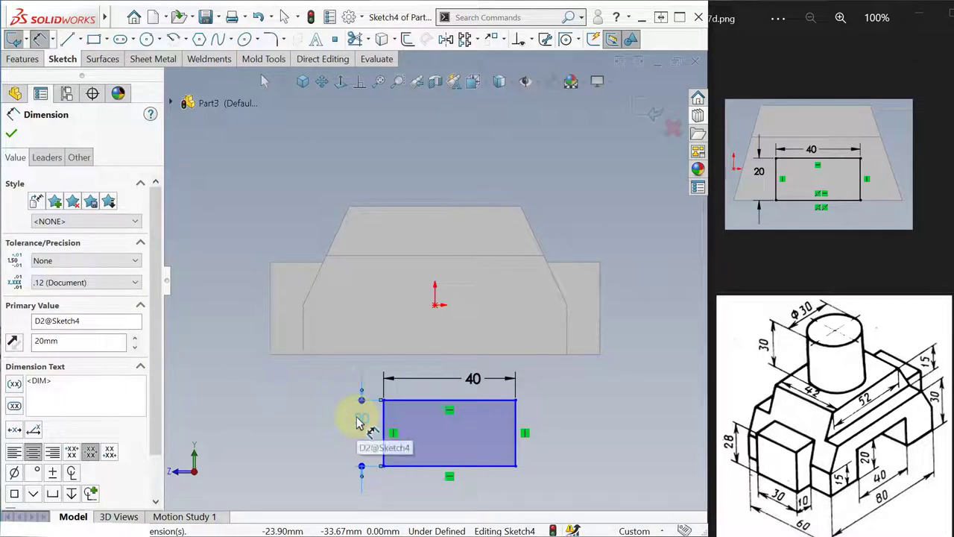
pyautogui.click(13, 135)
pyautogui.click(223, 229)
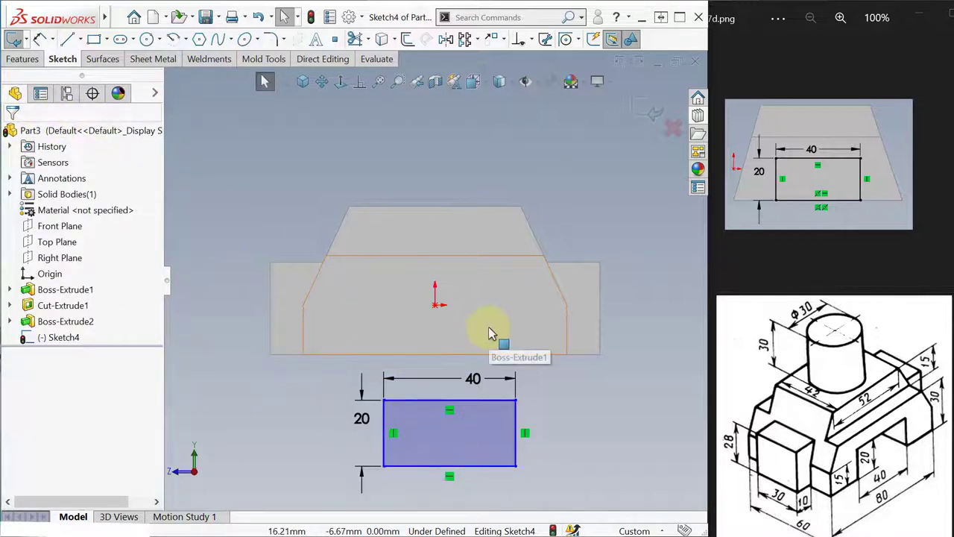
# Make the rectangle's bottom-edge midpoint coincident with the midpoint of the part's lower edge
pyautogui.click(358, 84)
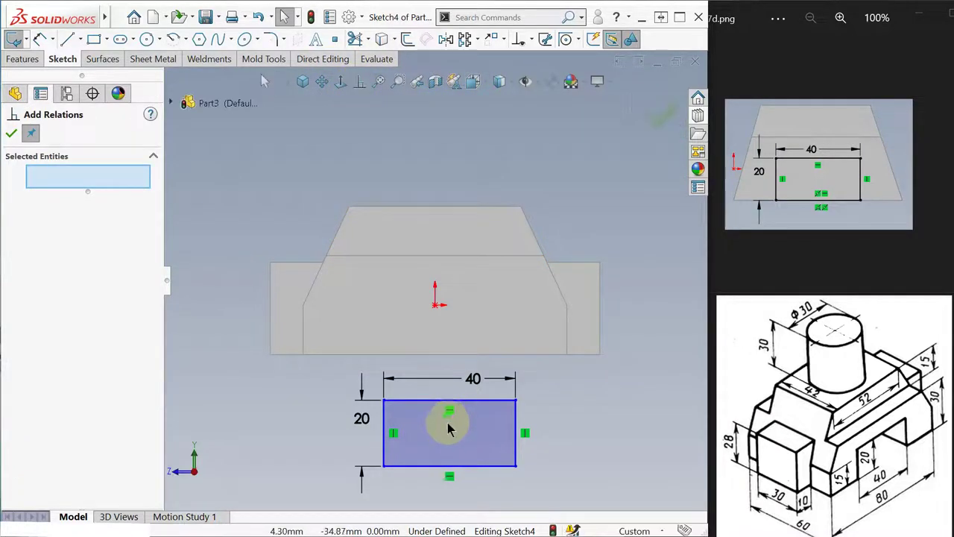
pyautogui.rightClick(477, 468)
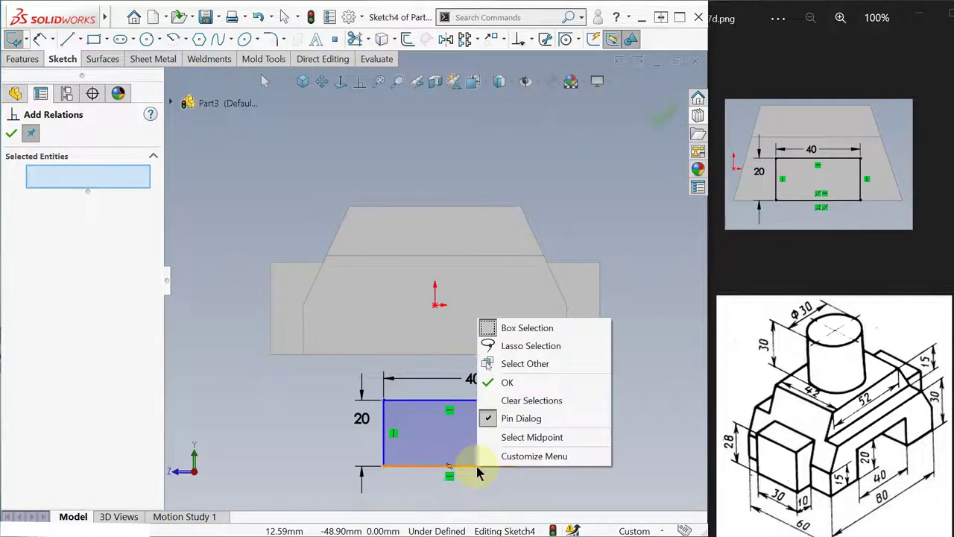
pyautogui.click(531, 437)
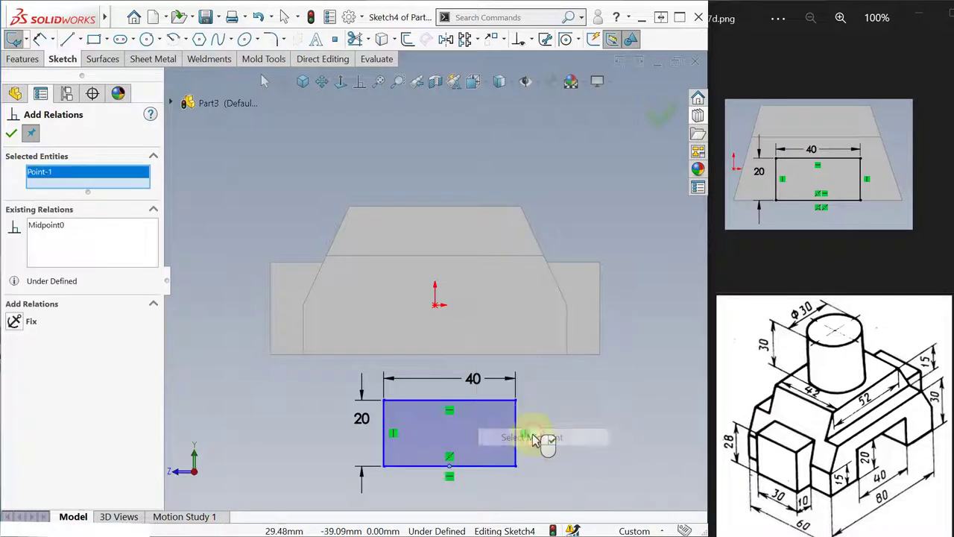
pyautogui.rightClick(525, 354)
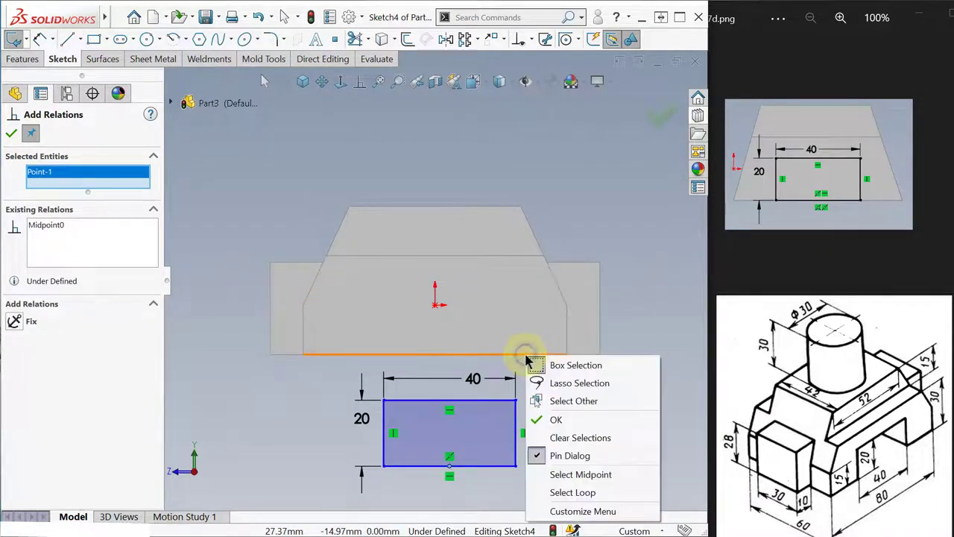
pyautogui.click(595, 477)
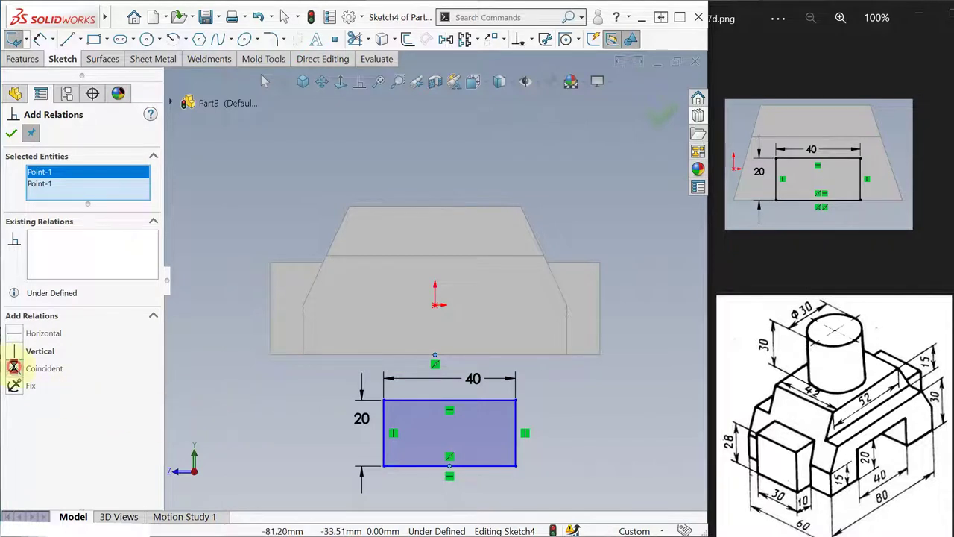
pyautogui.click(13, 368)
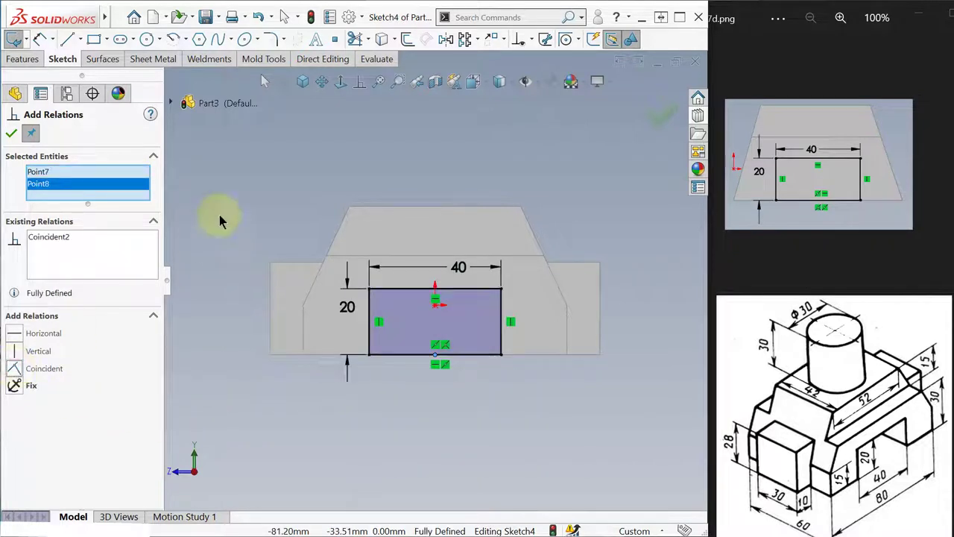
pyautogui.click(11, 135)
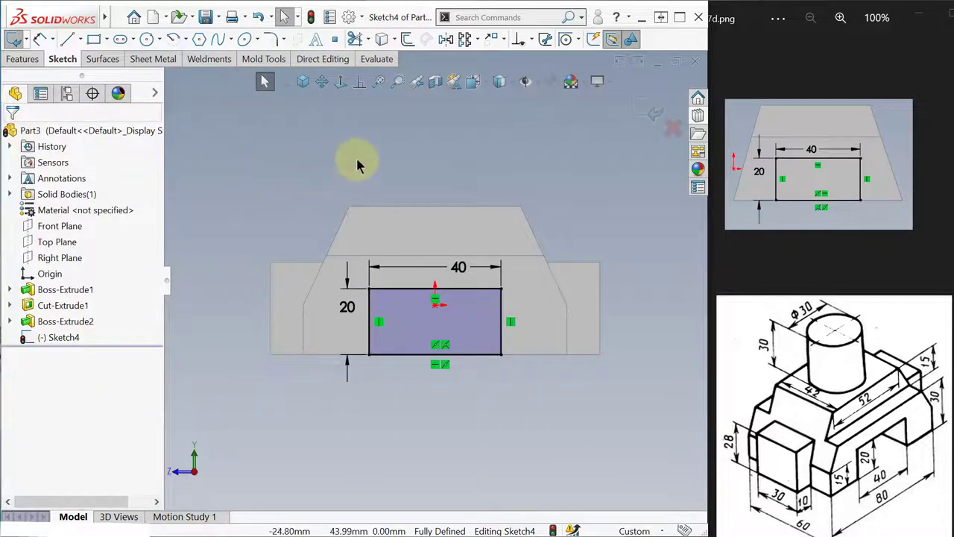
# Cut the 40 × 20 rectangle Through All as Cut-Extrude2, then show the next reference image
pyautogui.moveTo(357, 159); pyautogui.dragTo(232, 142, button='middle')
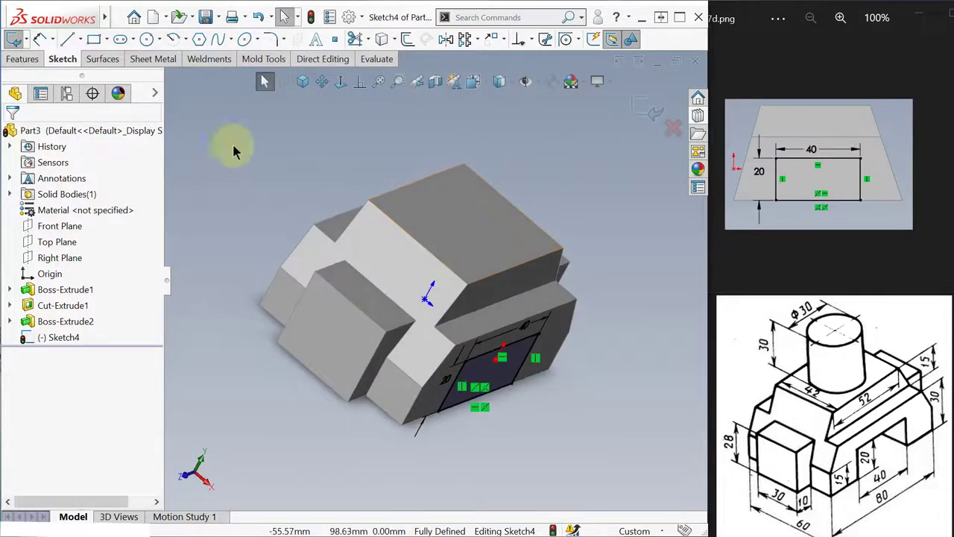
pyautogui.click(643, 108)
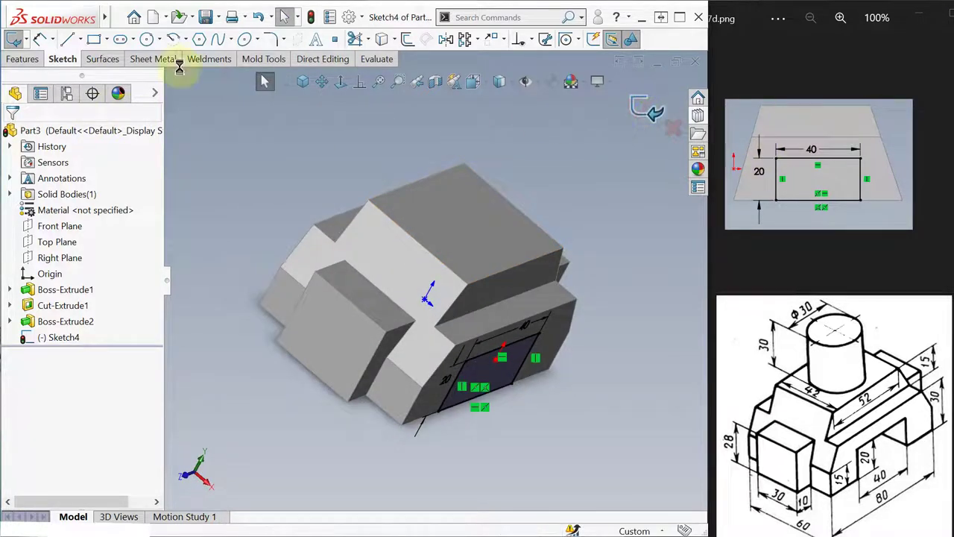
pyautogui.click(28, 63)
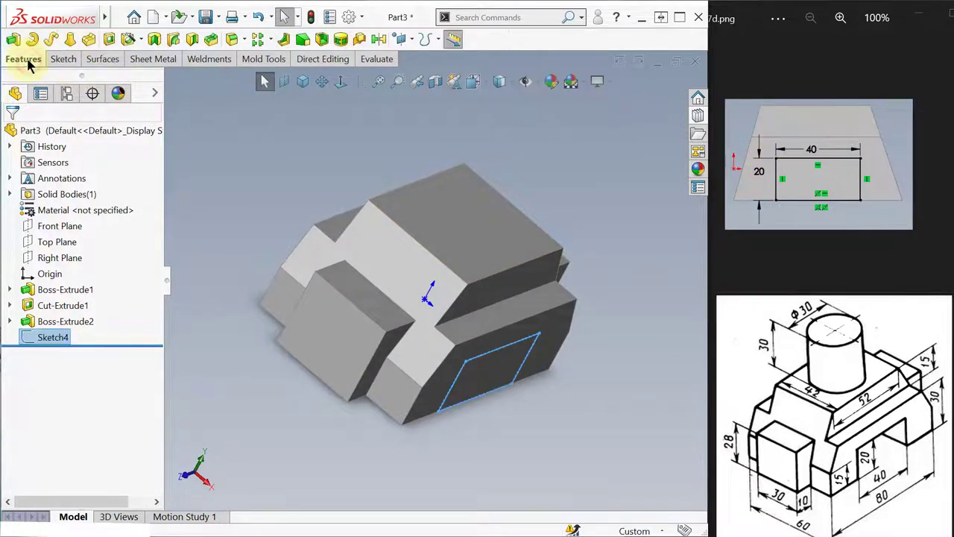
pyautogui.click(110, 42)
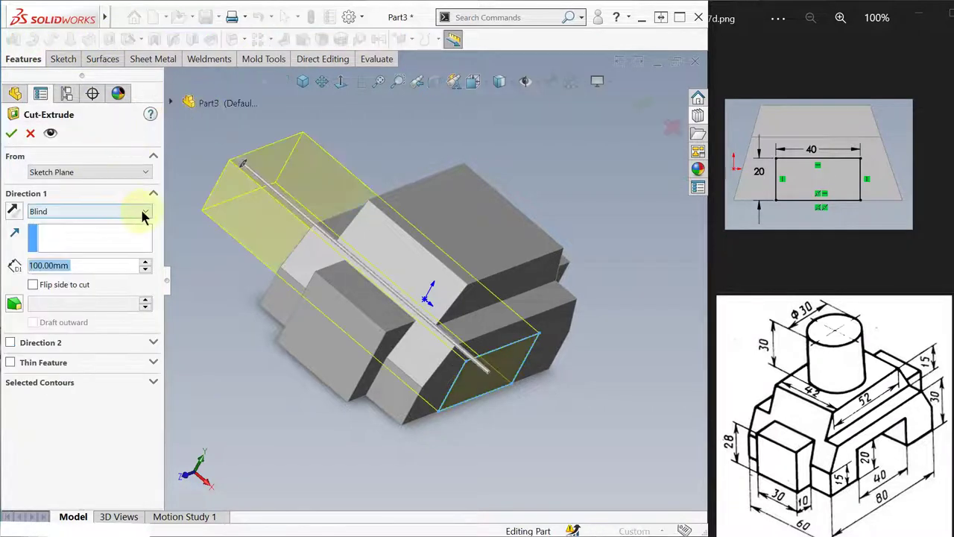
pyautogui.click(144, 215)
pyautogui.click(103, 233)
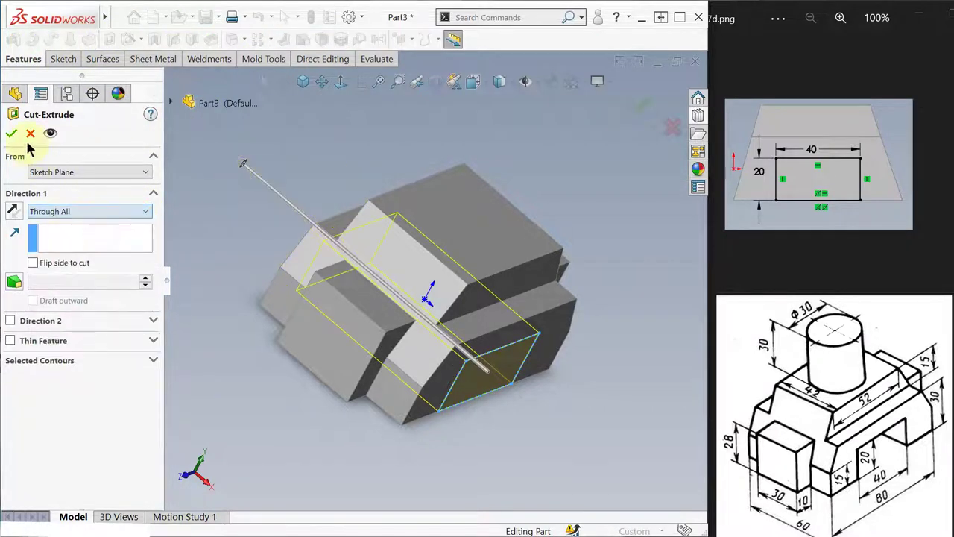
pyautogui.click(10, 132)
pyautogui.moveTo(249, 301); pyautogui.dragTo(171, 267, button='middle')
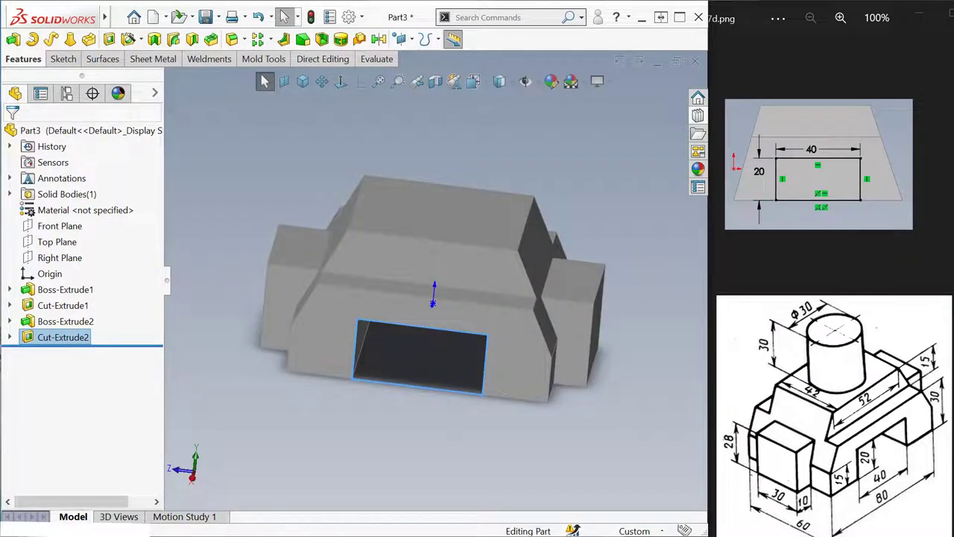
pyautogui.click(940, 164)
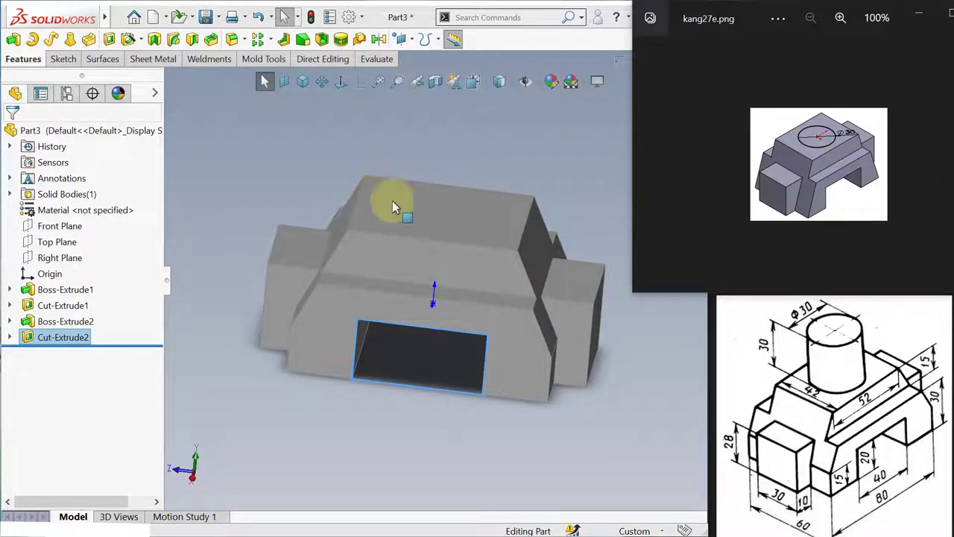
# Start Sketch5 on the block's top face with the Circle tool, viewed Normal To
pyautogui.click(447, 223)
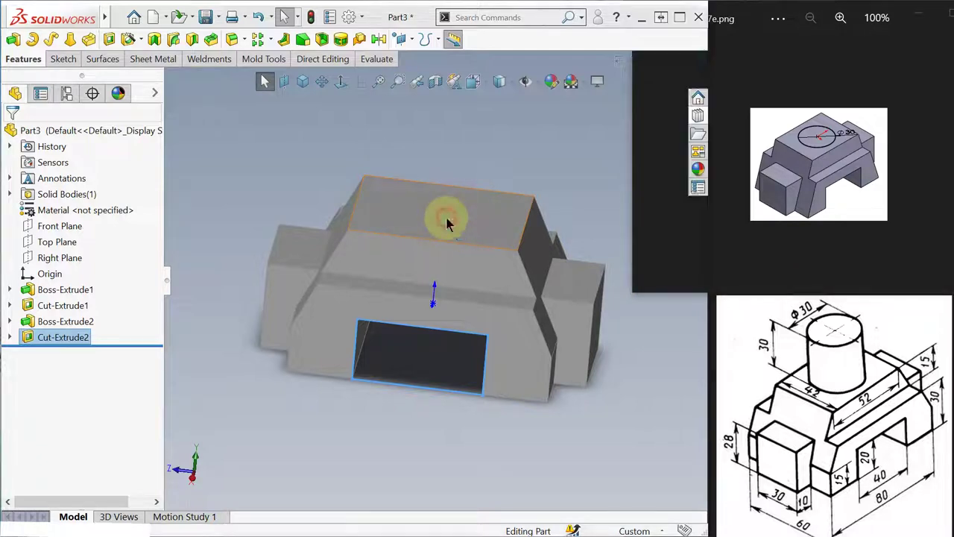
pyautogui.click(489, 187)
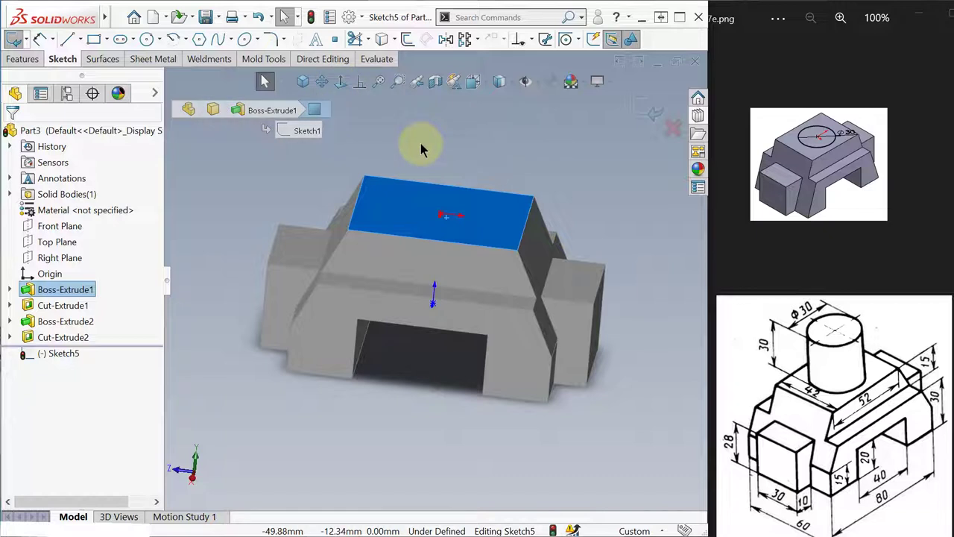
pyautogui.press('s')
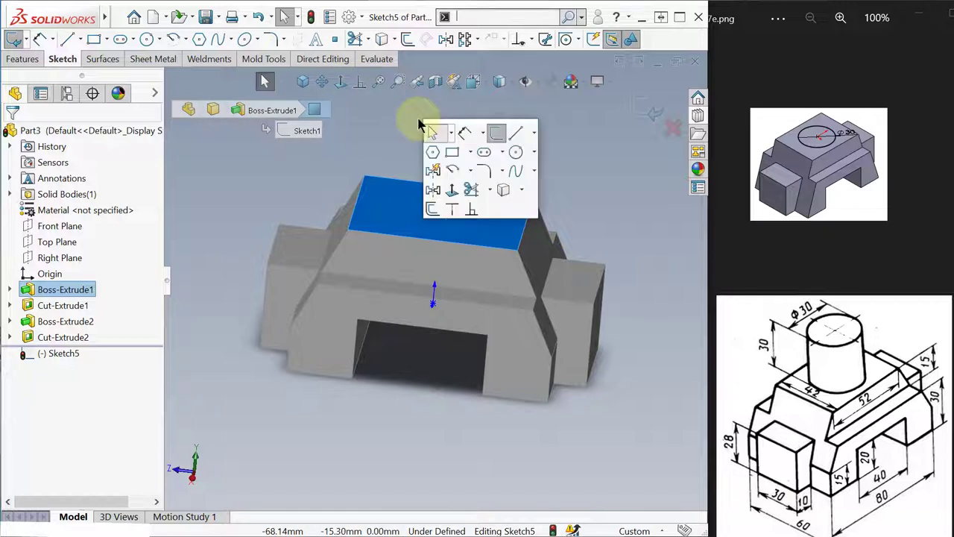
pyautogui.click(516, 152)
pyautogui.scroll(-5, 449, 211)
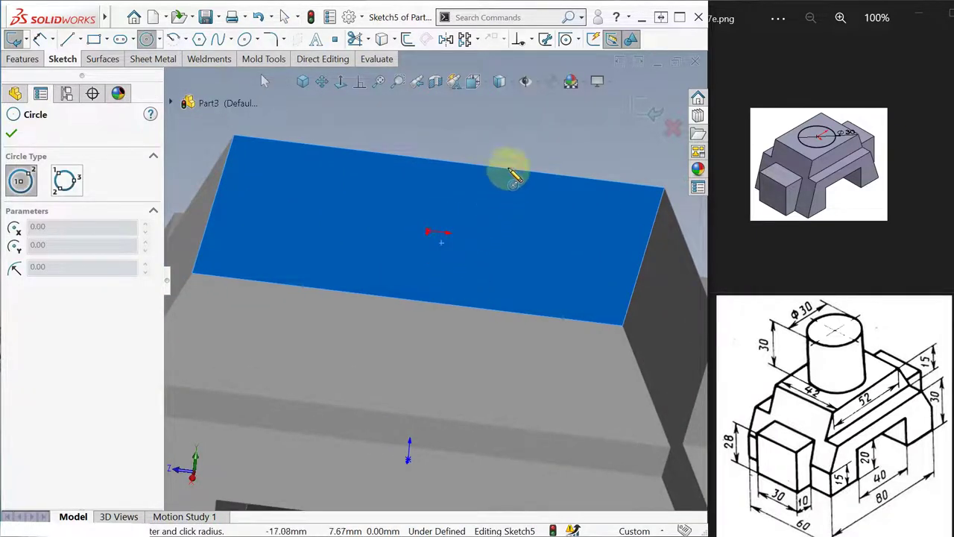
pyautogui.click(343, 87)
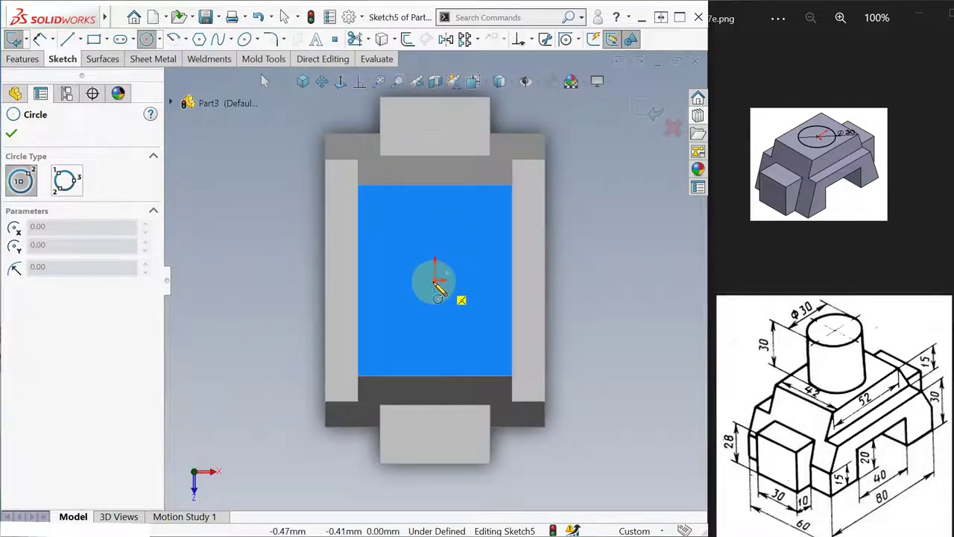
# Draw a circle centred on the origin, dimension it to diameter 30, and exit Sketch5
pyautogui.scroll(-4, 440, 289)
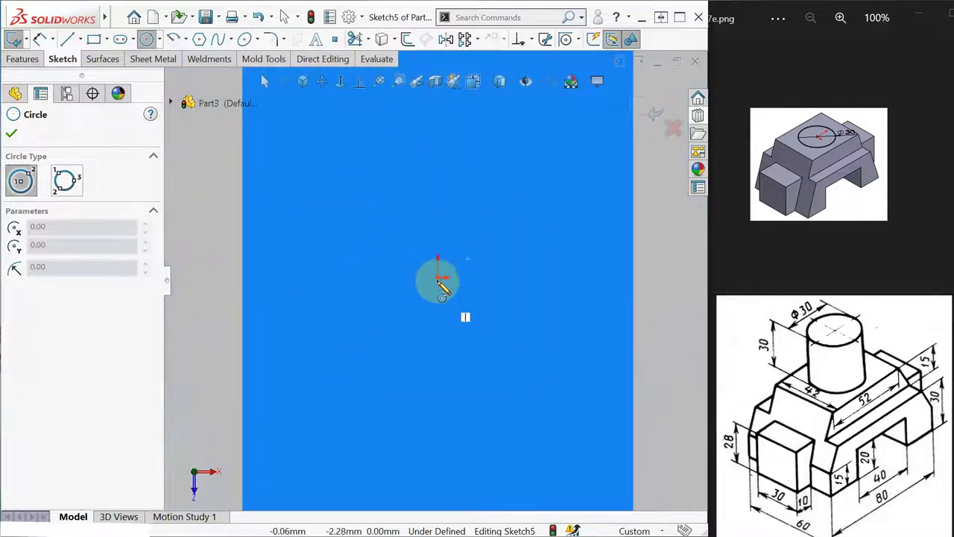
pyautogui.click(438, 278)
pyautogui.click(493, 350)
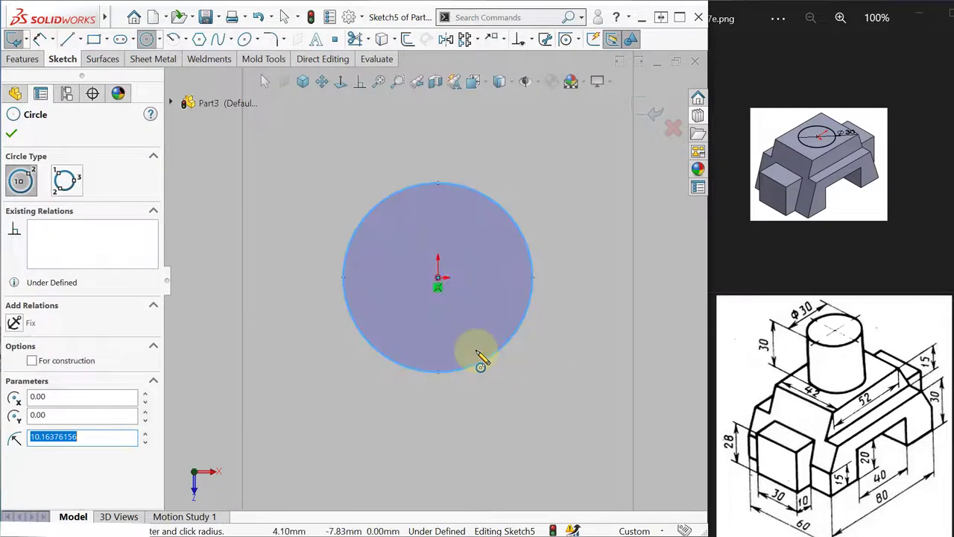
pyautogui.press('s')
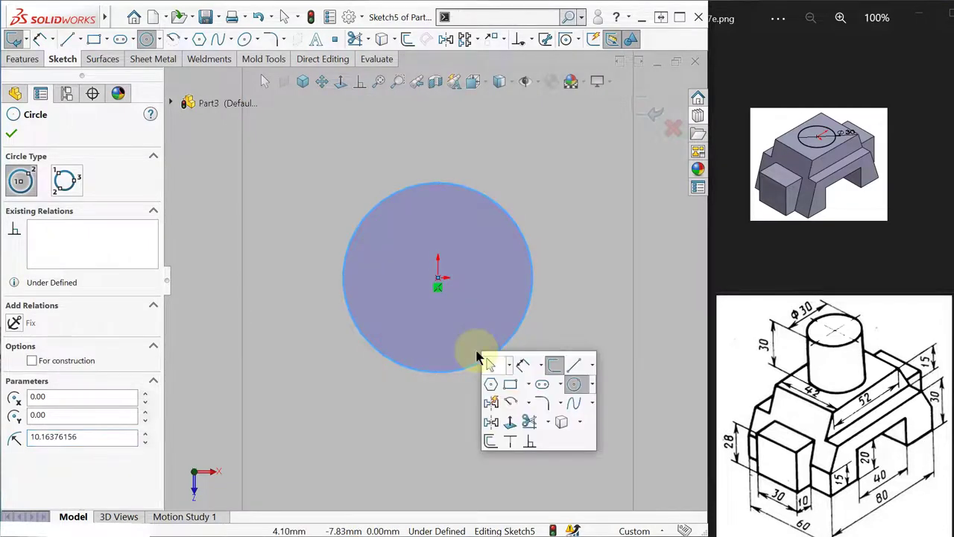
pyautogui.click(524, 366)
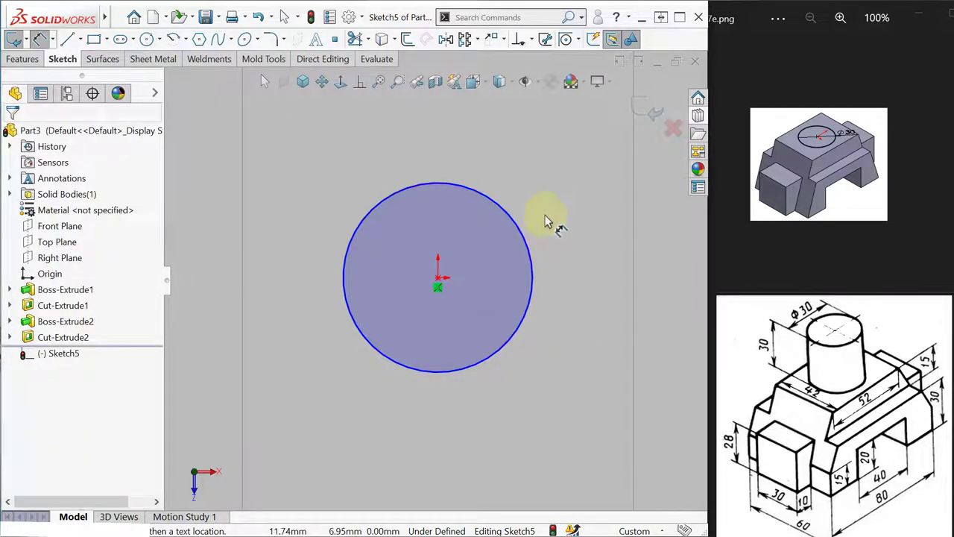
pyautogui.click(523, 235)
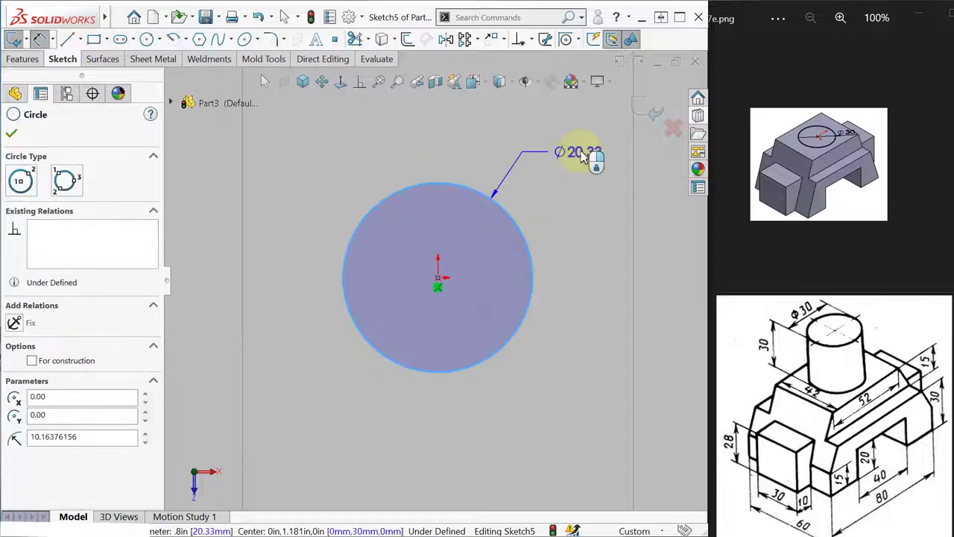
pyautogui.click(580, 153)
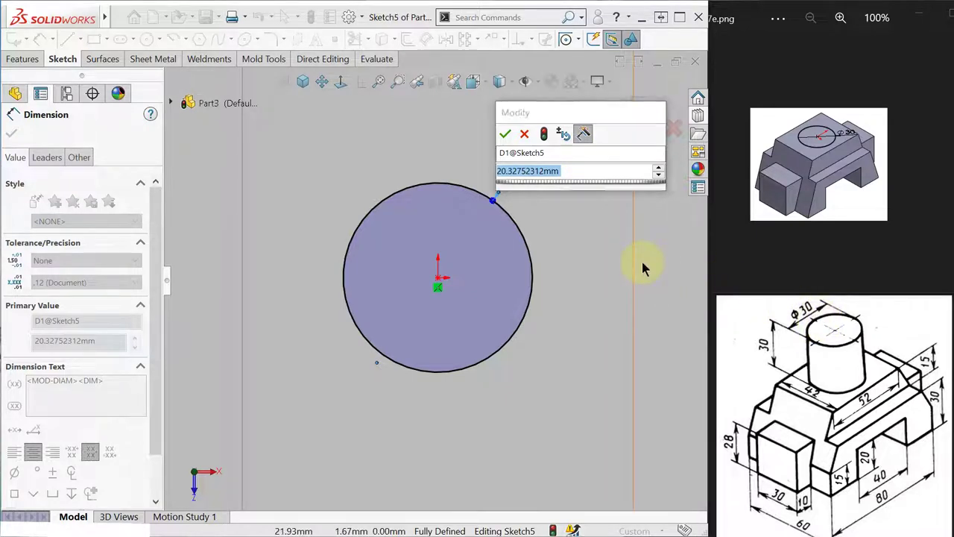
pyautogui.write('30')
pyautogui.press('Return')
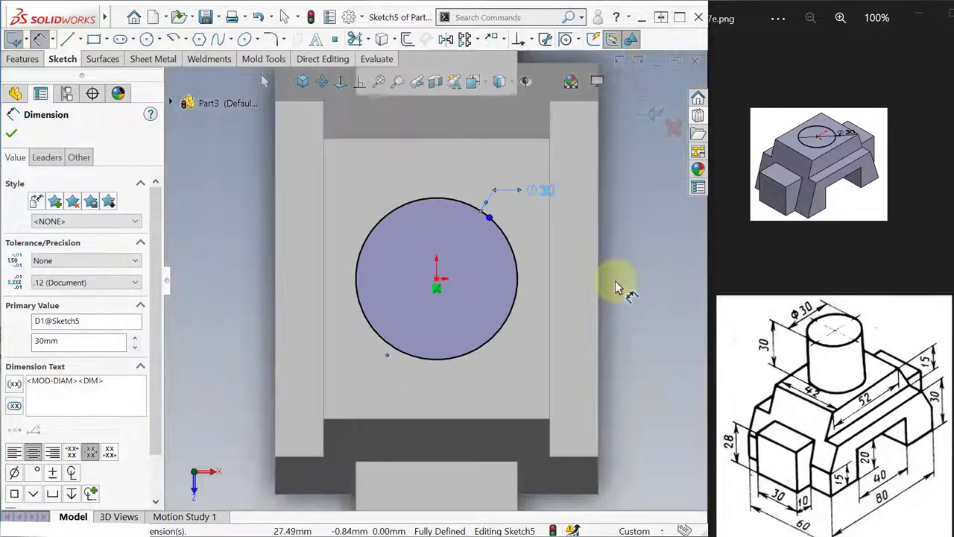
pyautogui.click(634, 103)
pyautogui.moveTo(545, 306)
pyautogui.mouseDown(button='middle')
pyautogui.moveTo(479, 276)
pyautogui.moveTo(471, 357)
pyautogui.moveTo(411, 369)
pyautogui.moveTo(485, 380)
pyautogui.mouseUp(button='middle')
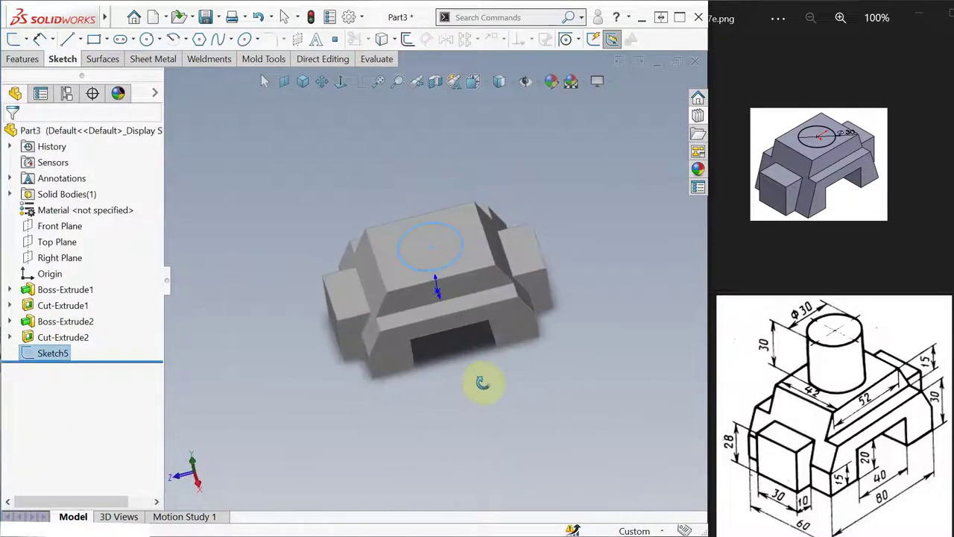
# Extrude the Ø30 circle 30 mm upward as Boss-Extrude3
pyautogui.click(30, 60)
pyautogui.click(13, 39)
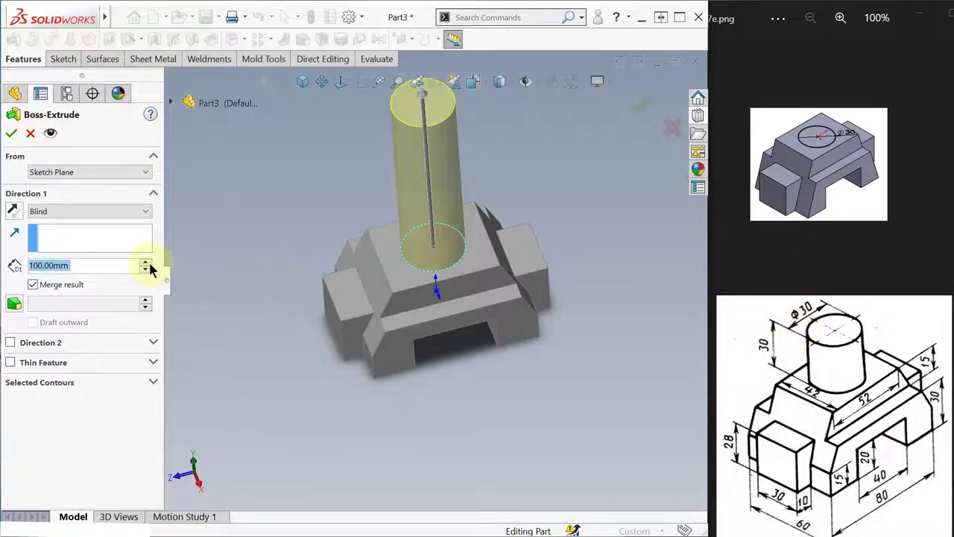
pyautogui.write('30')
pyautogui.press('Return')
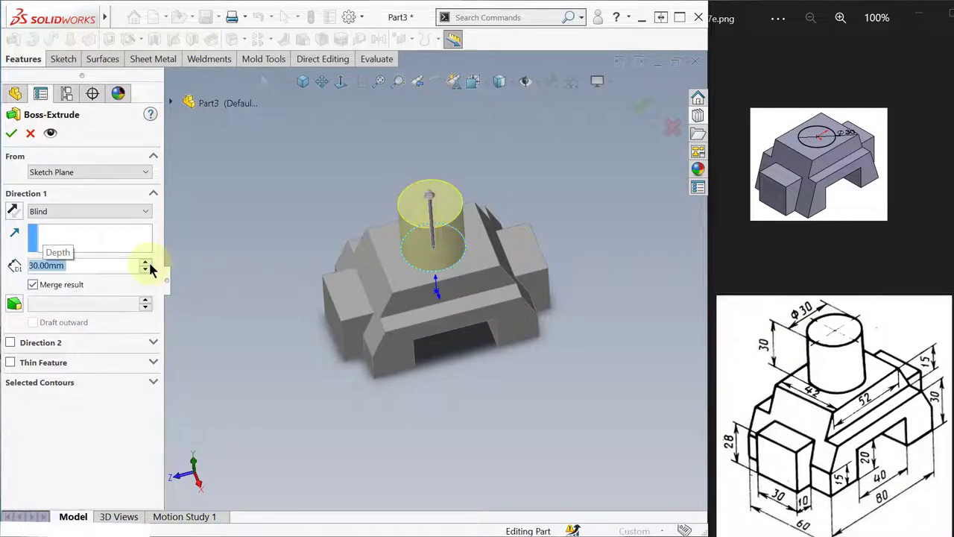
pyautogui.click(11, 135)
pyautogui.moveTo(249, 351); pyautogui.dragTo(287, 456, button='middle')
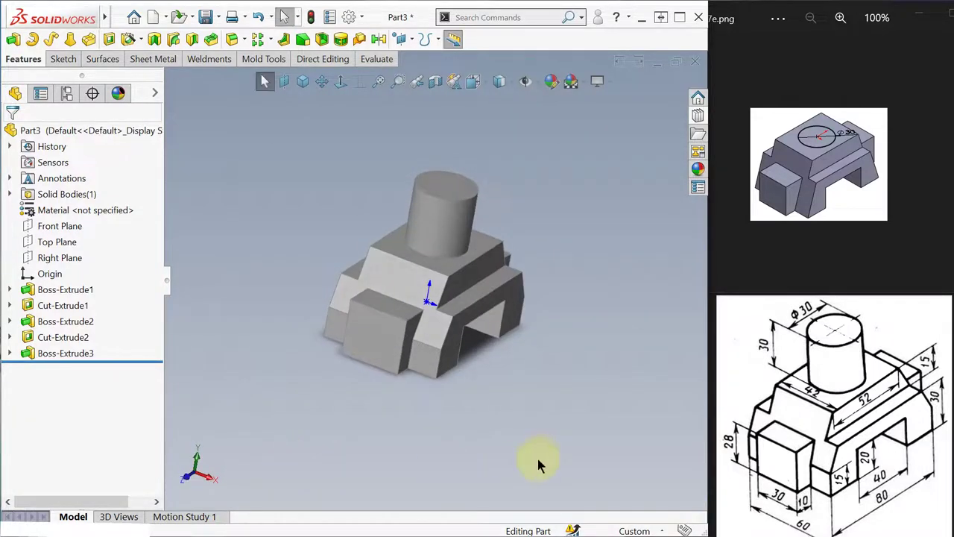
pyautogui.moveTo(597, 7)
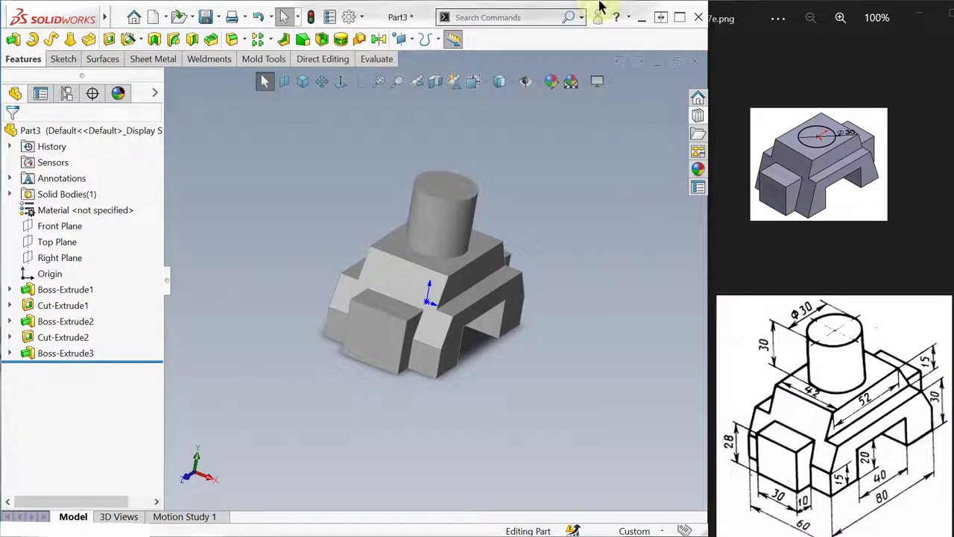